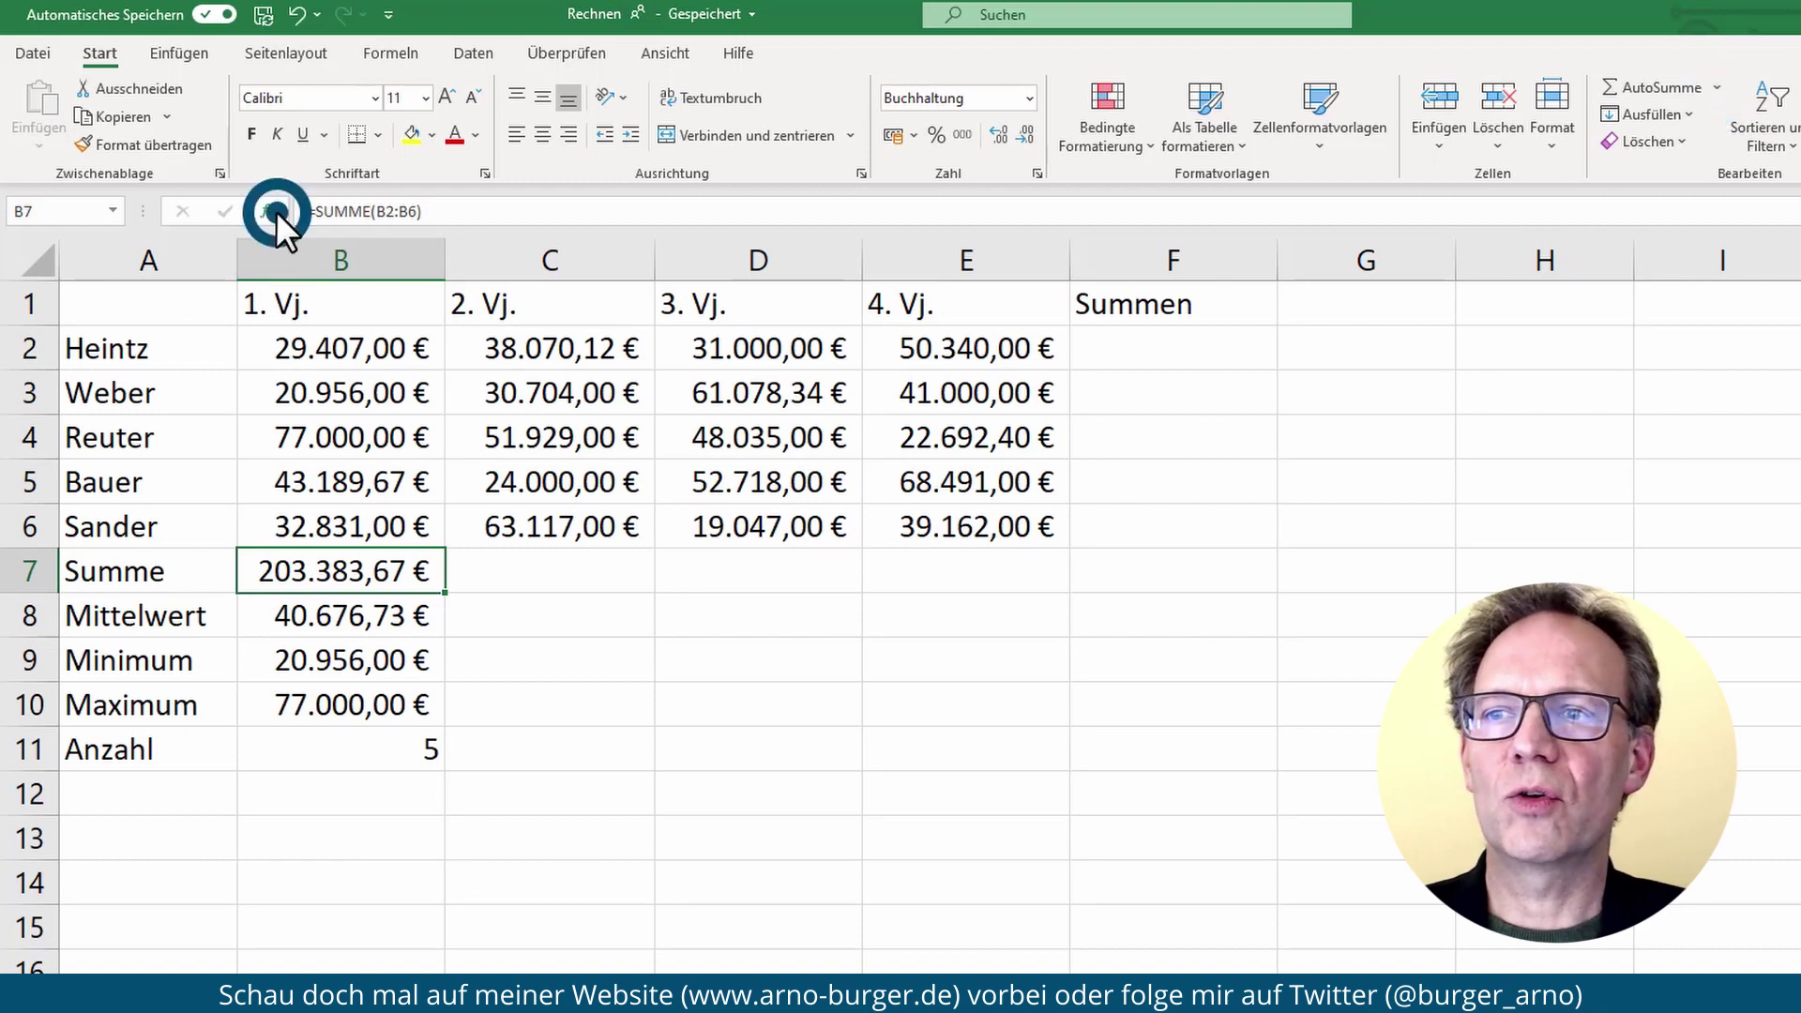
Step: Trial-paste the B7:B11 statistics formulas into C7:F11, then undo the paste
left_click(276, 211)
left_click(1283, 638)
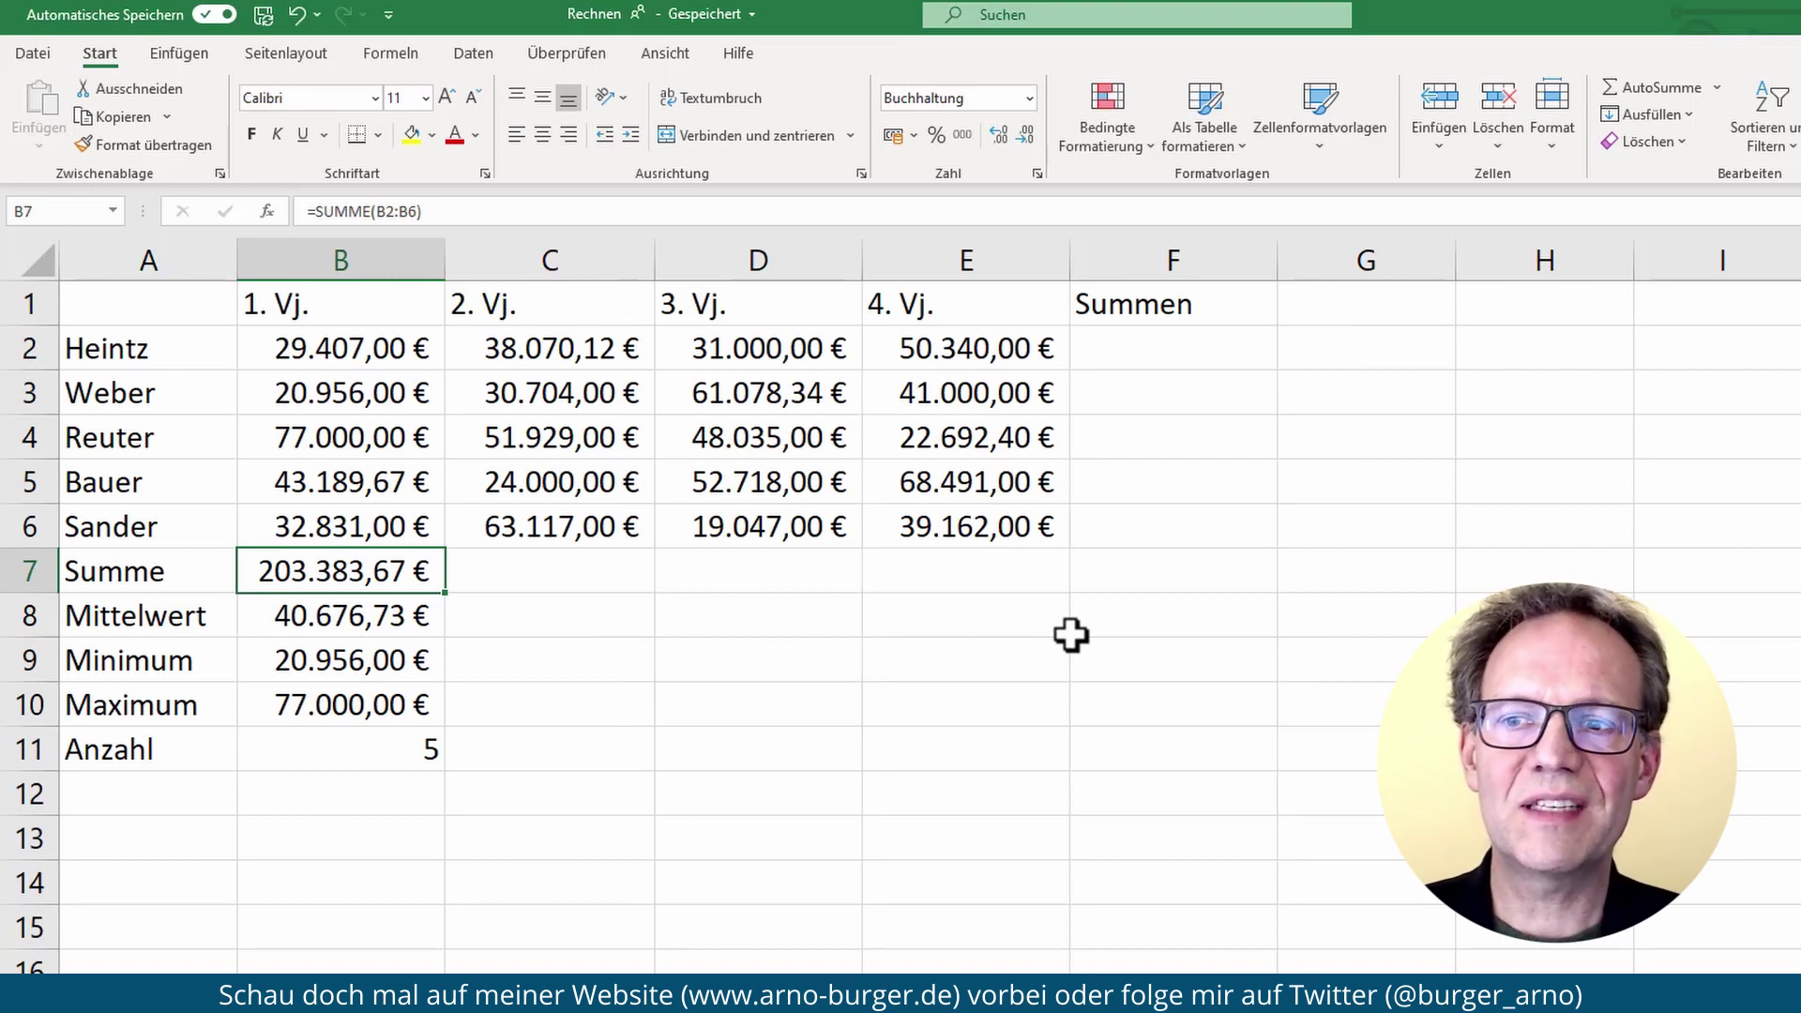
left_click_drag(390, 567, 421, 725)
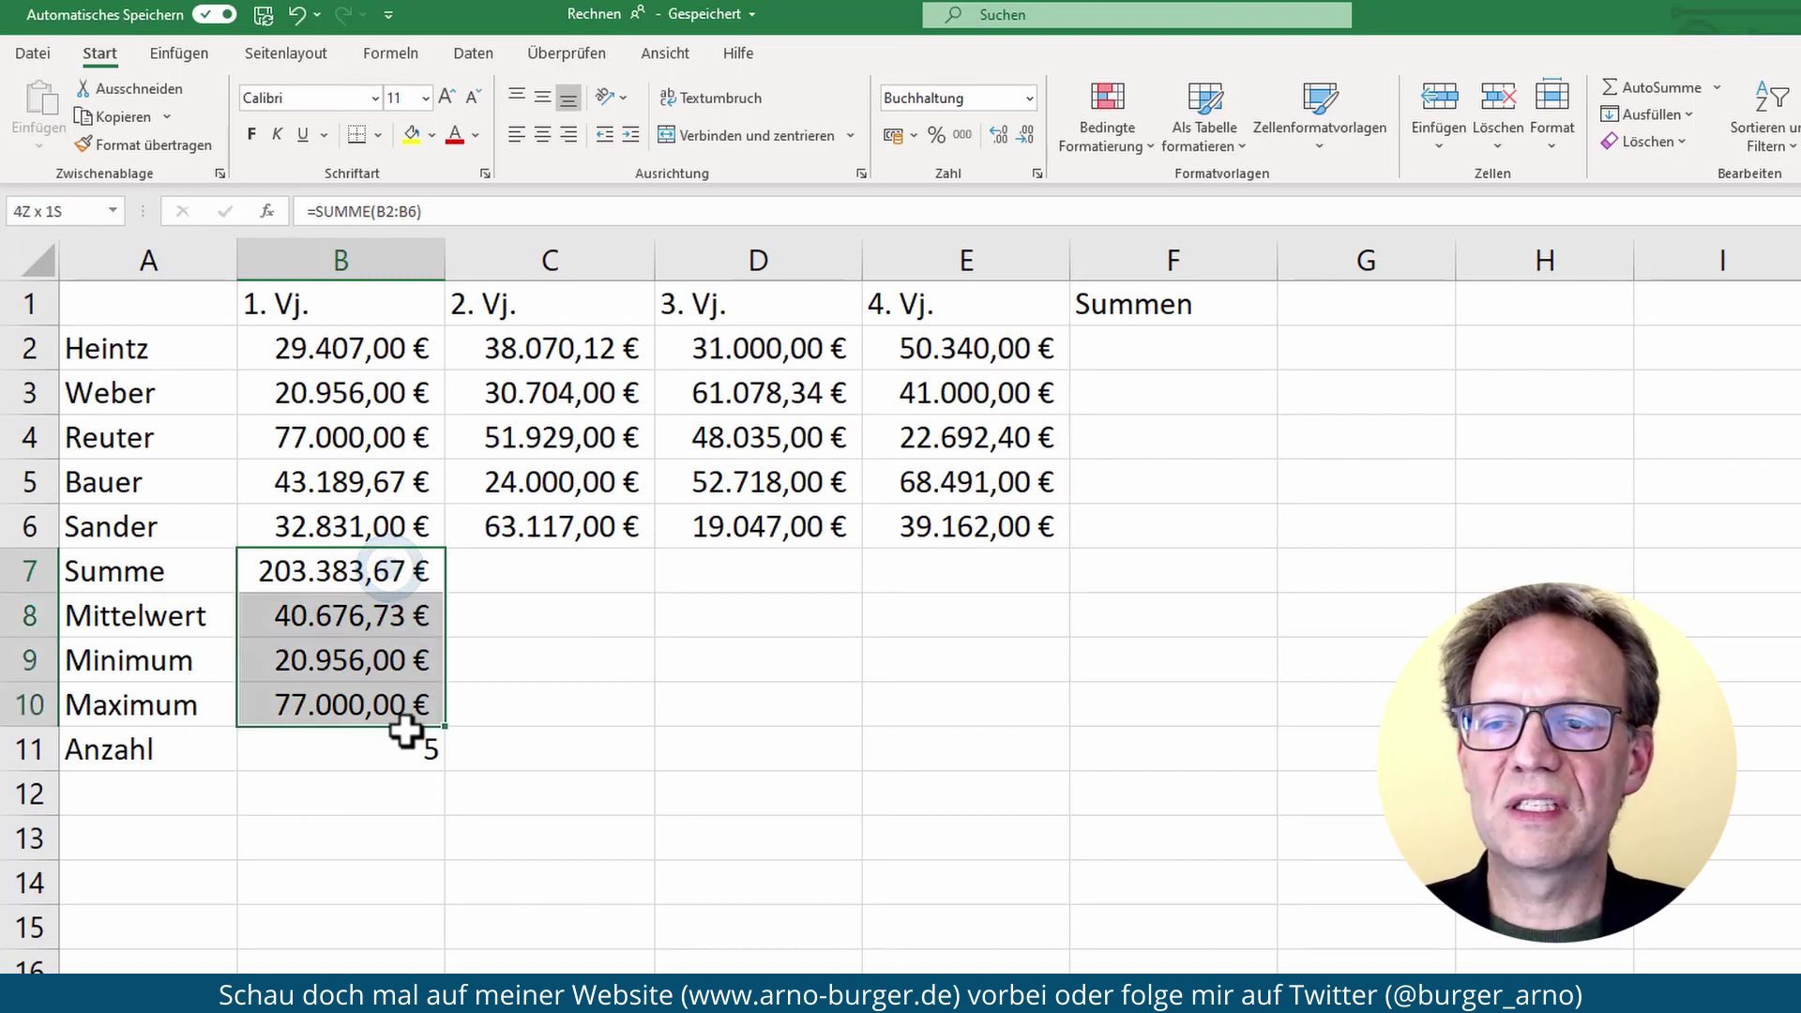
key("ctrl+c")
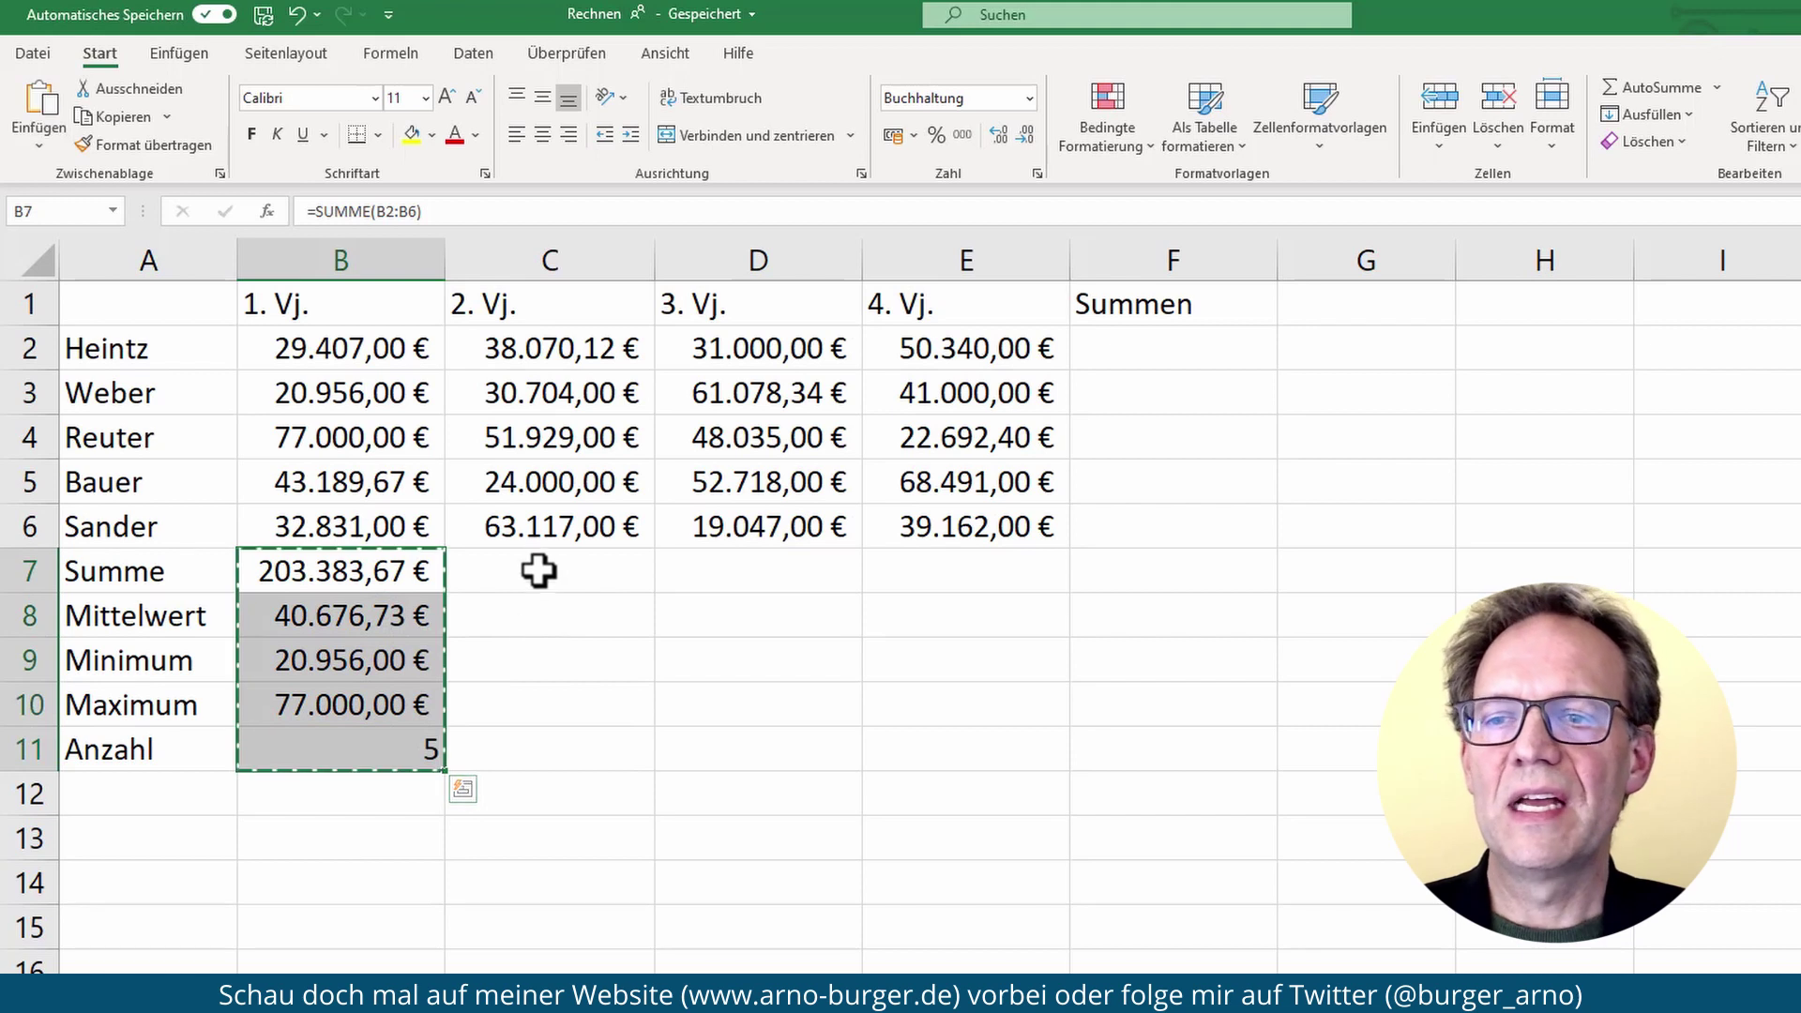
mouse_move(538, 568)
left_mouse_down()
mouse_move(1113, 608)
mouse_move(1158, 748)
left_mouse_up()
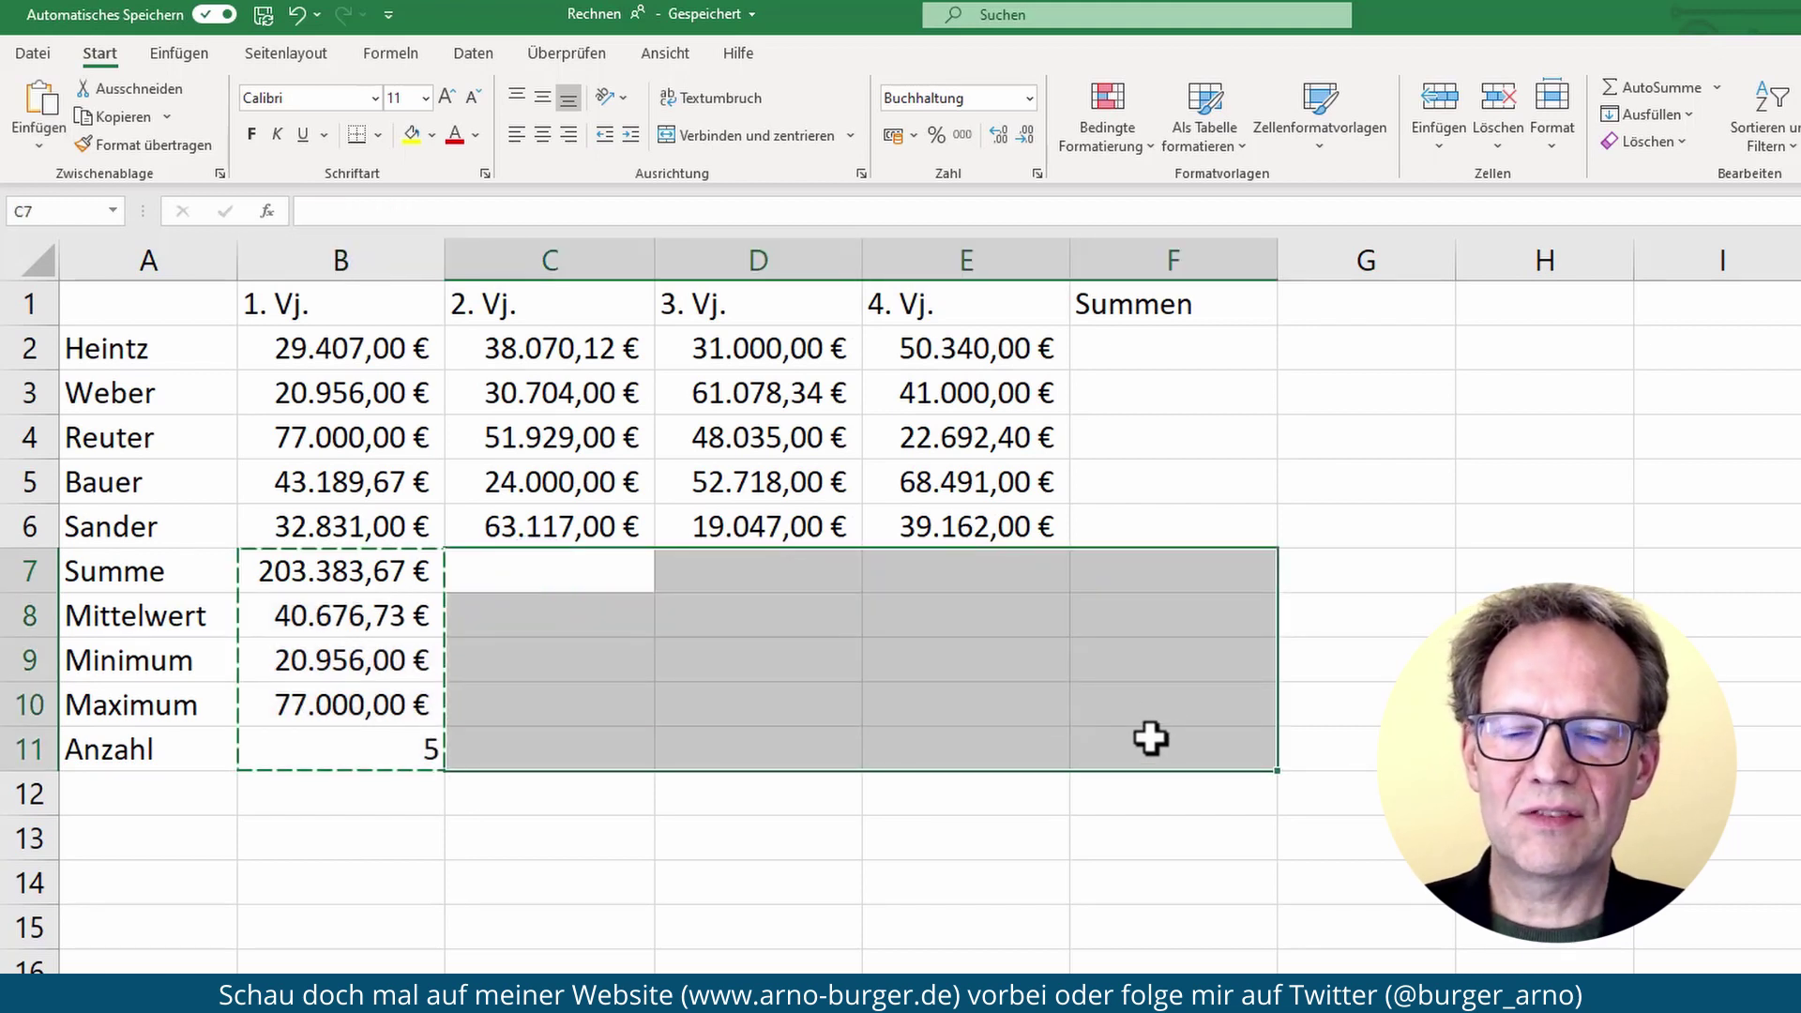
key("ctrl+v")
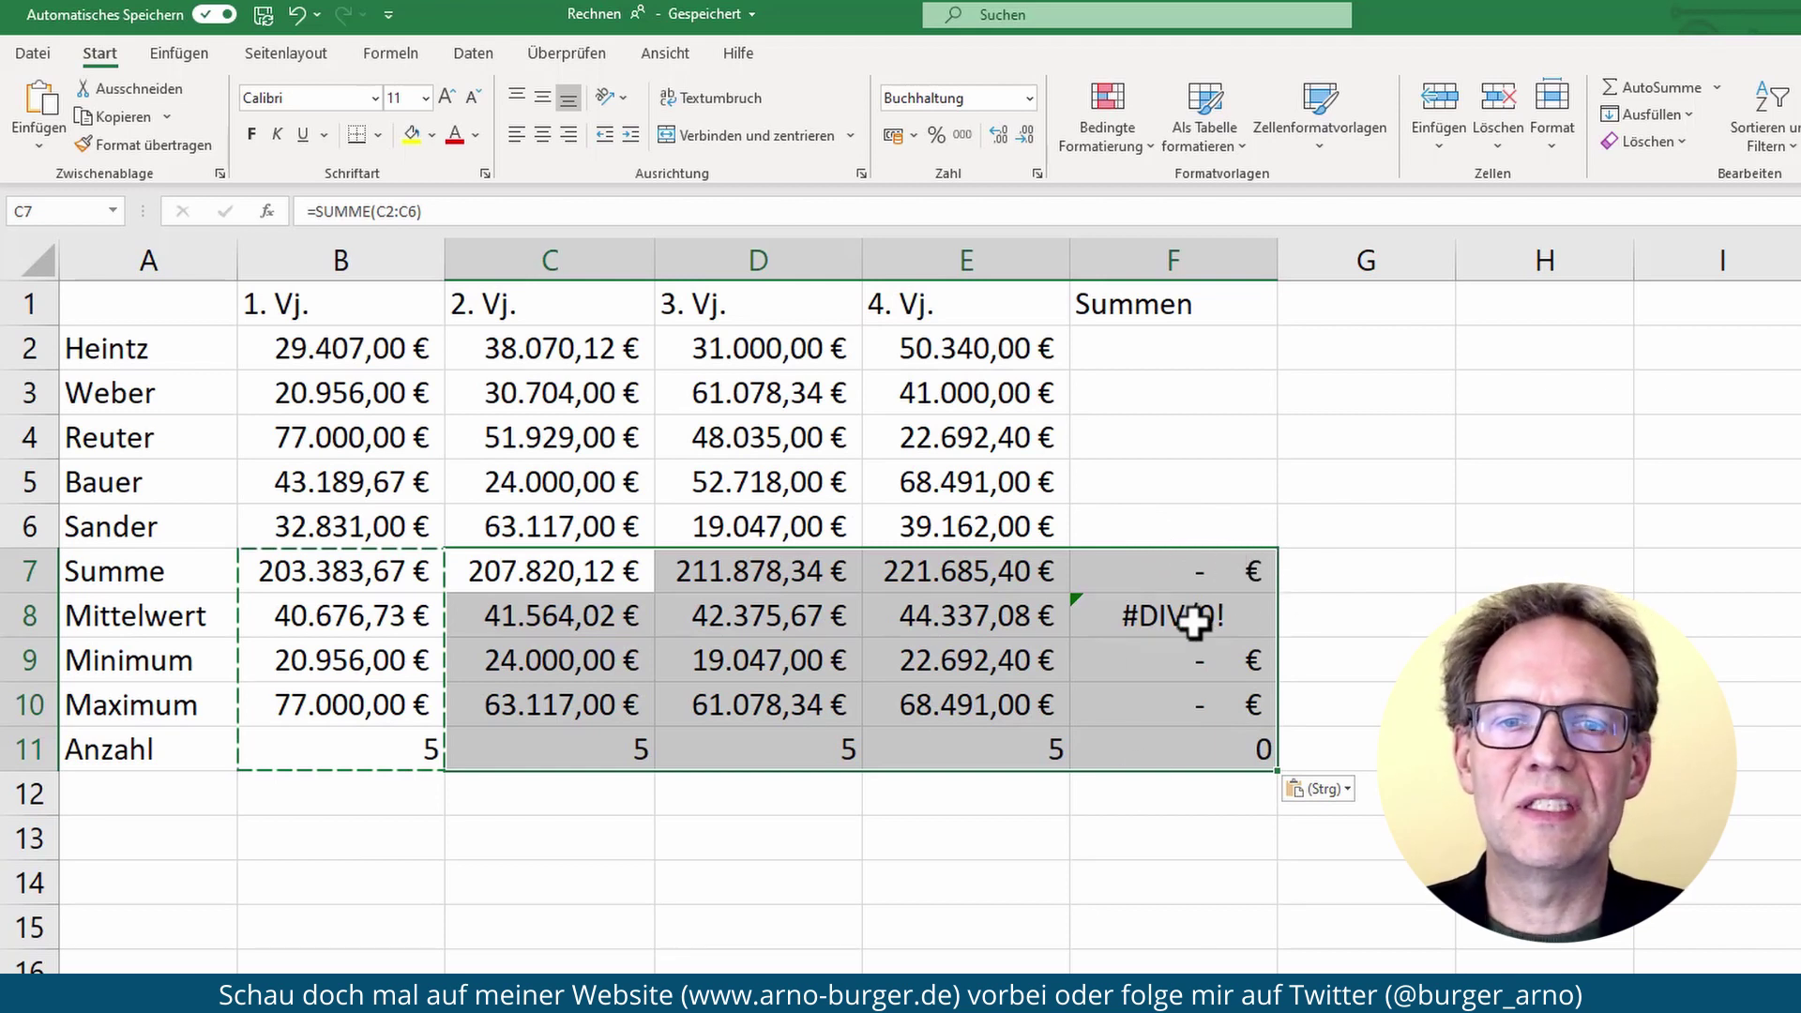
key("ctrl+z")
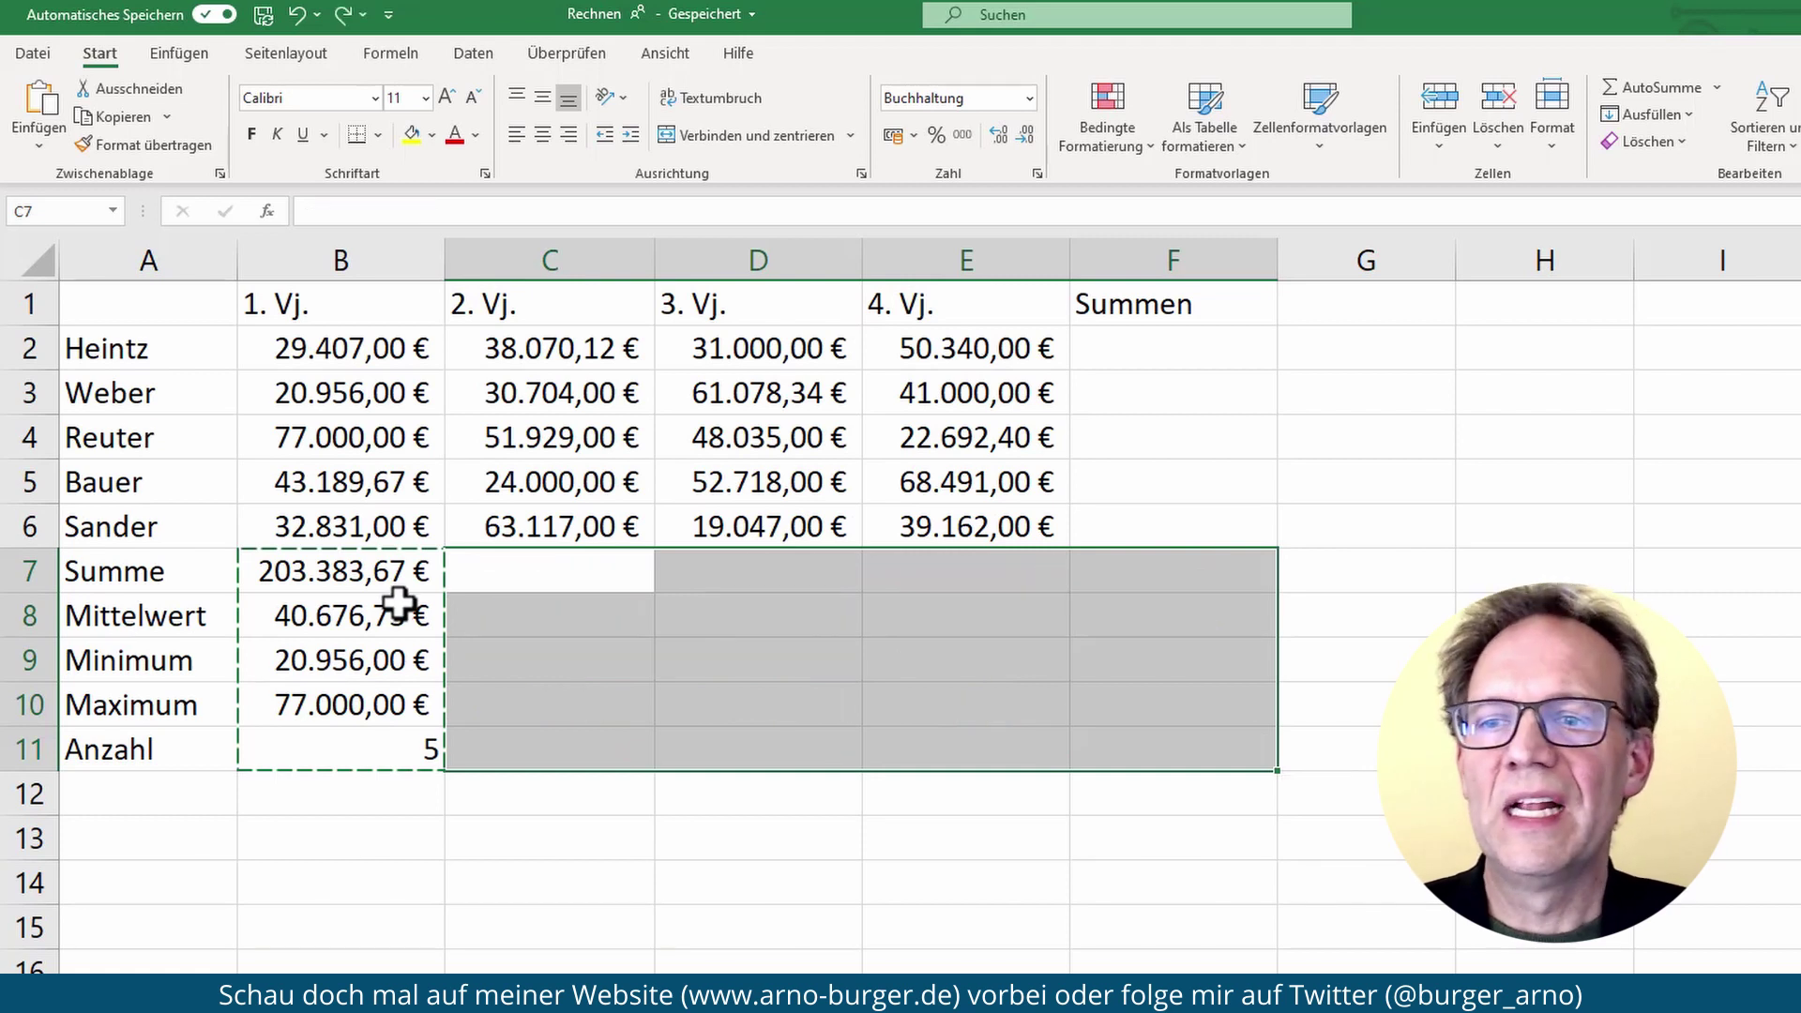
left_click(378, 573)
key("Escape")
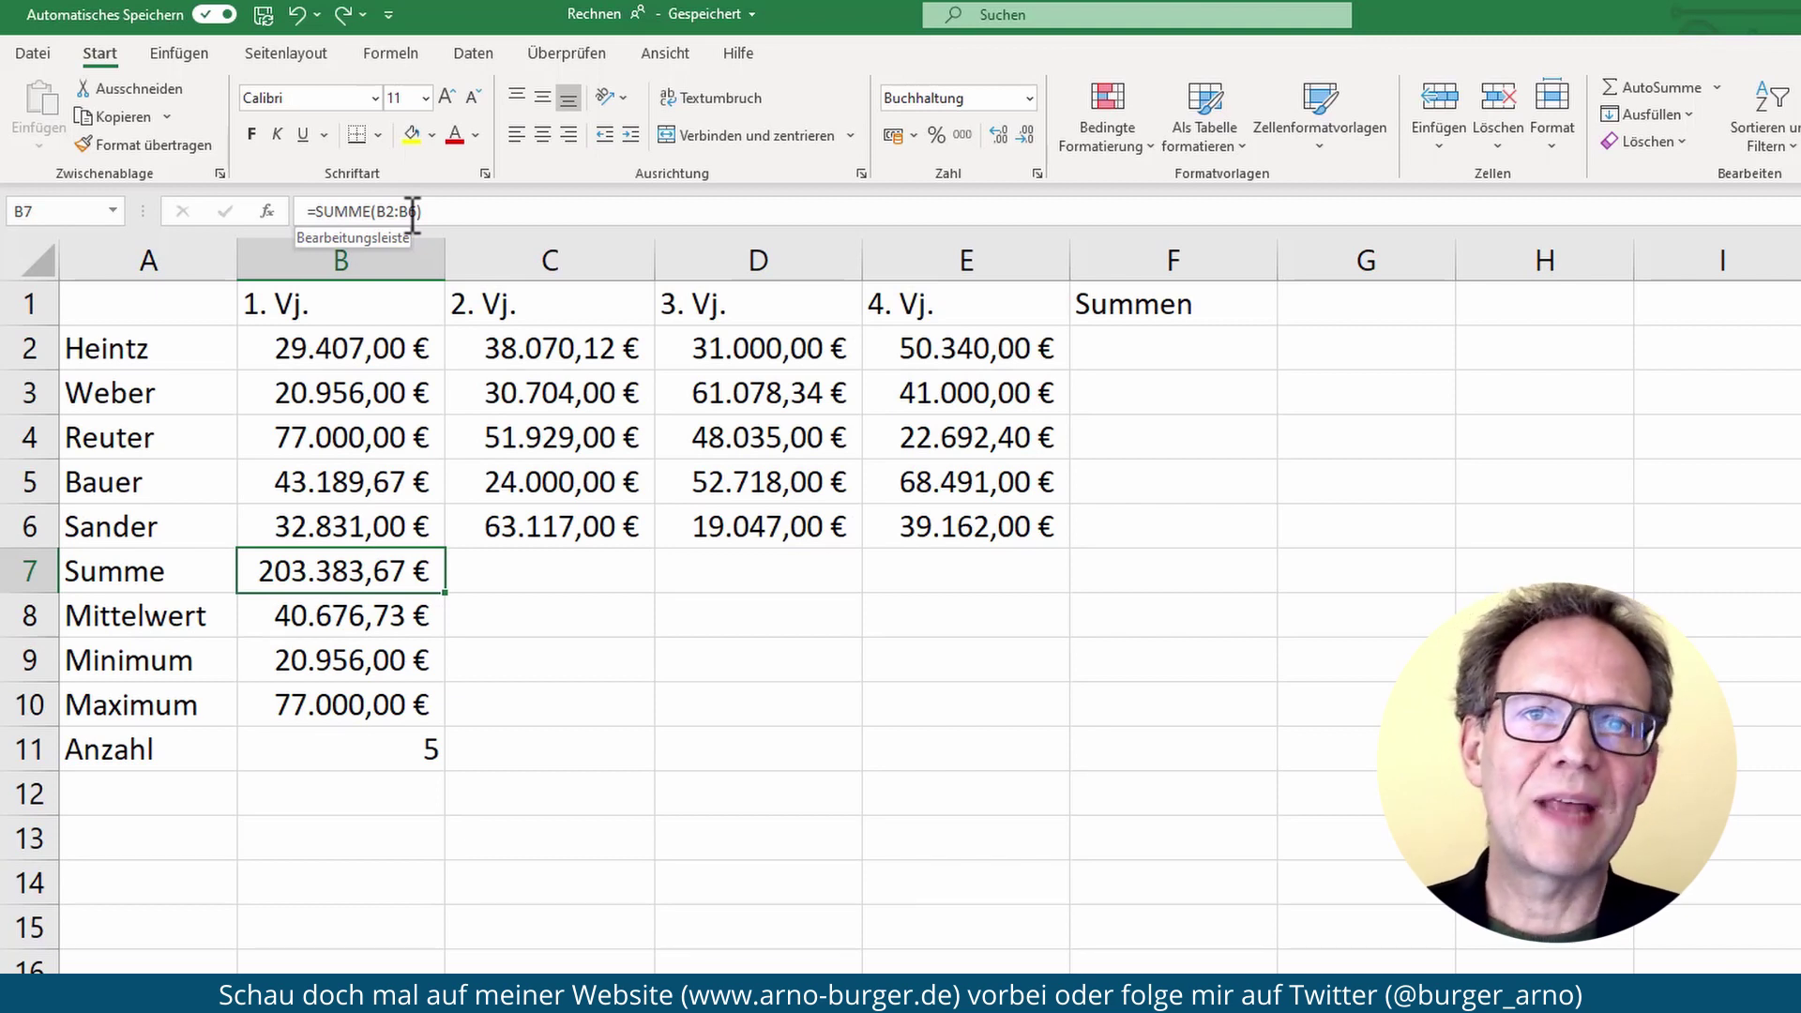
Step: Compare the B2:B6 range summed in B7 with the column C values C2:C6
left_click(368, 345)
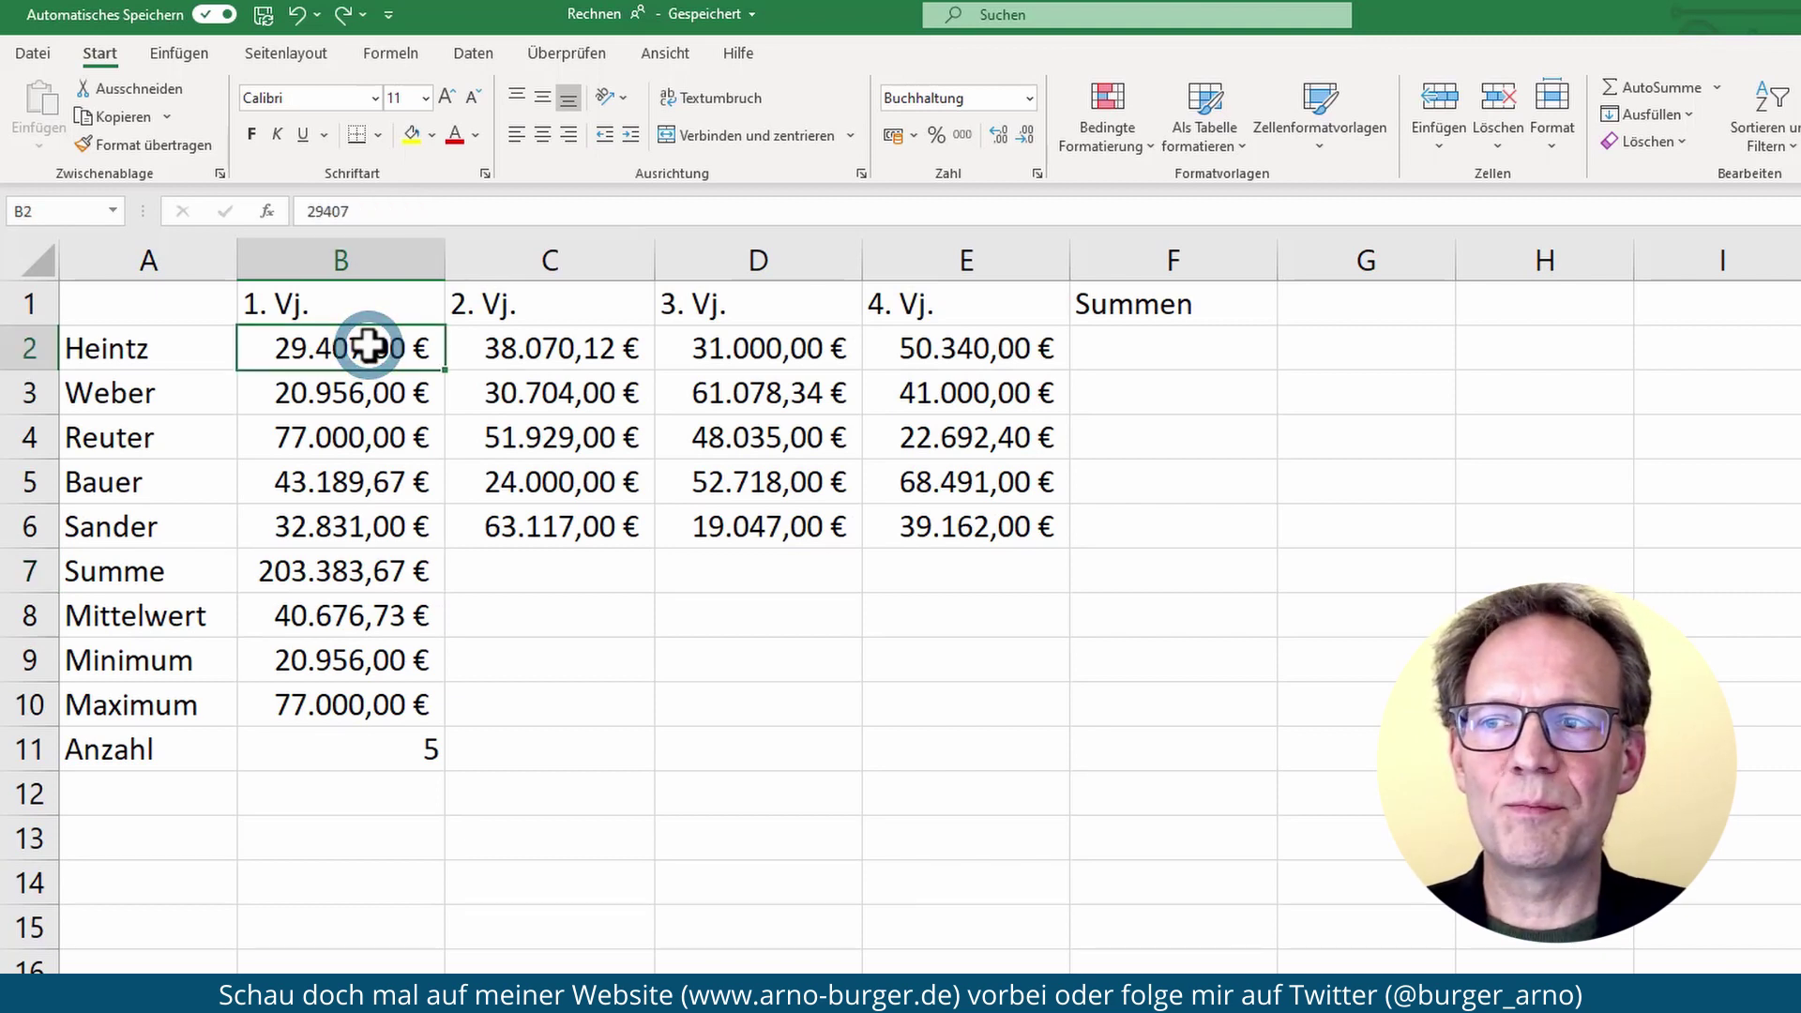
left_click_drag(368, 345, 363, 506)
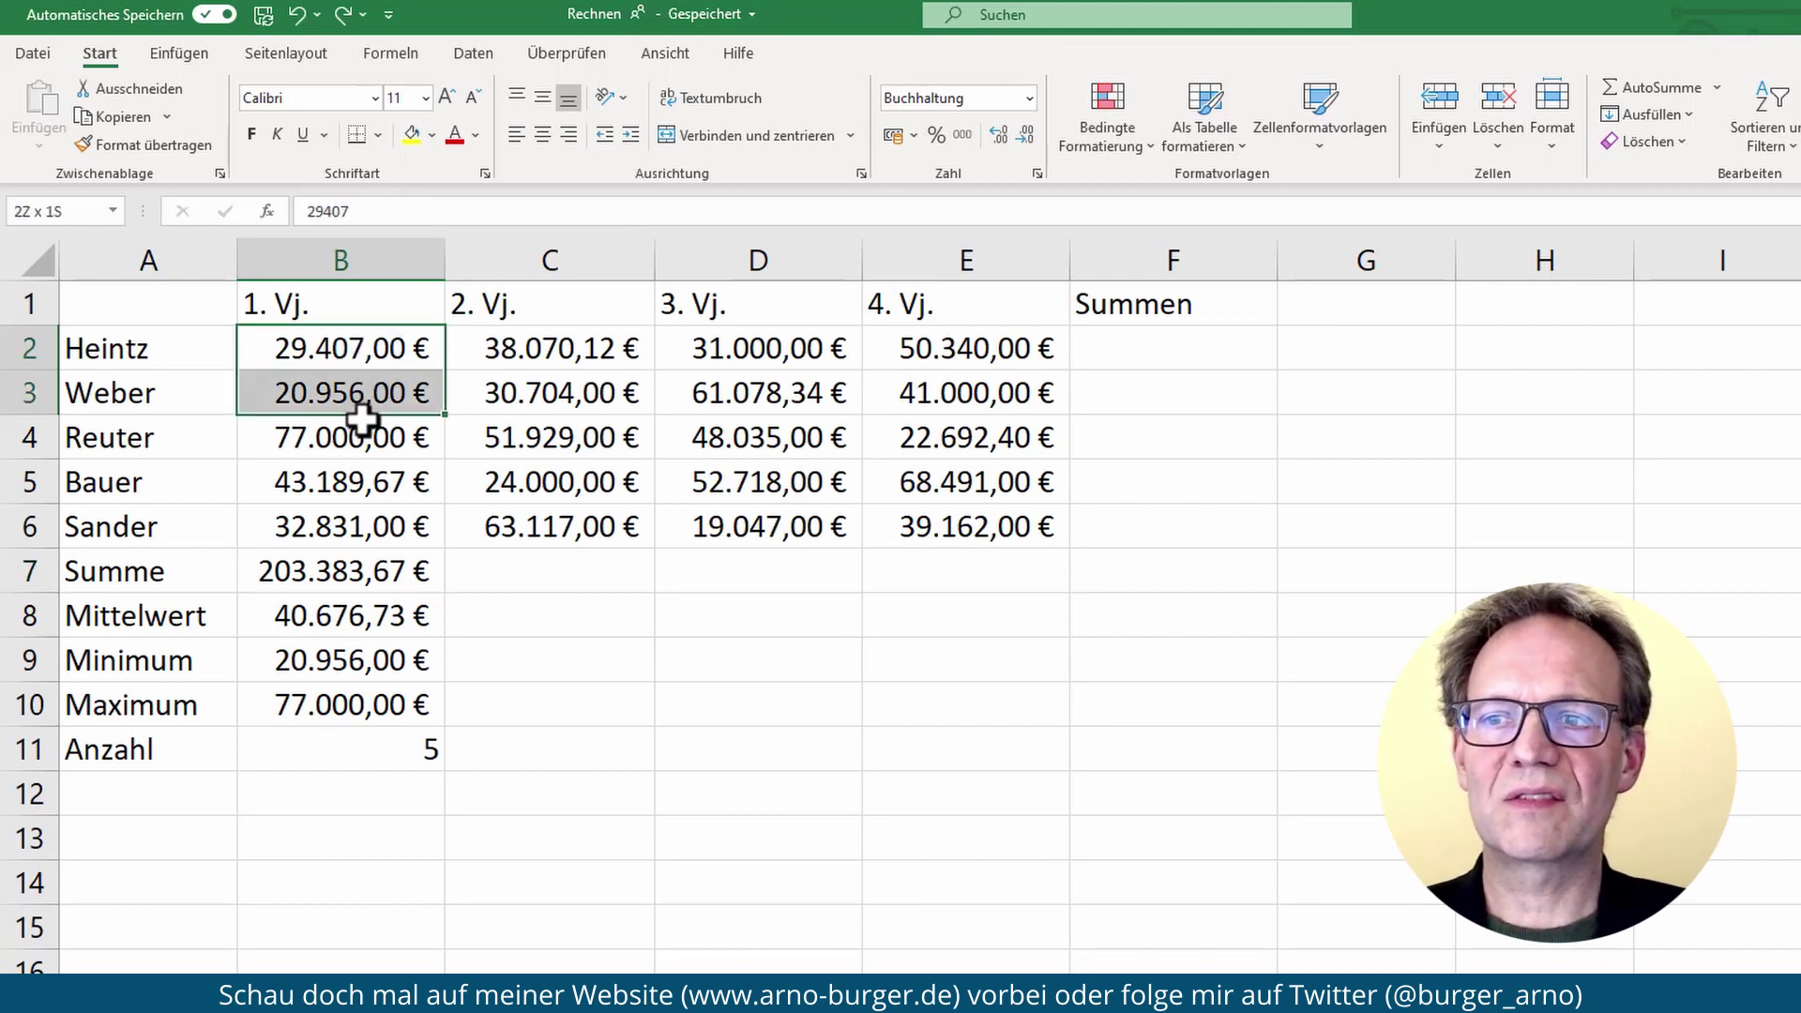
left_click(605, 704)
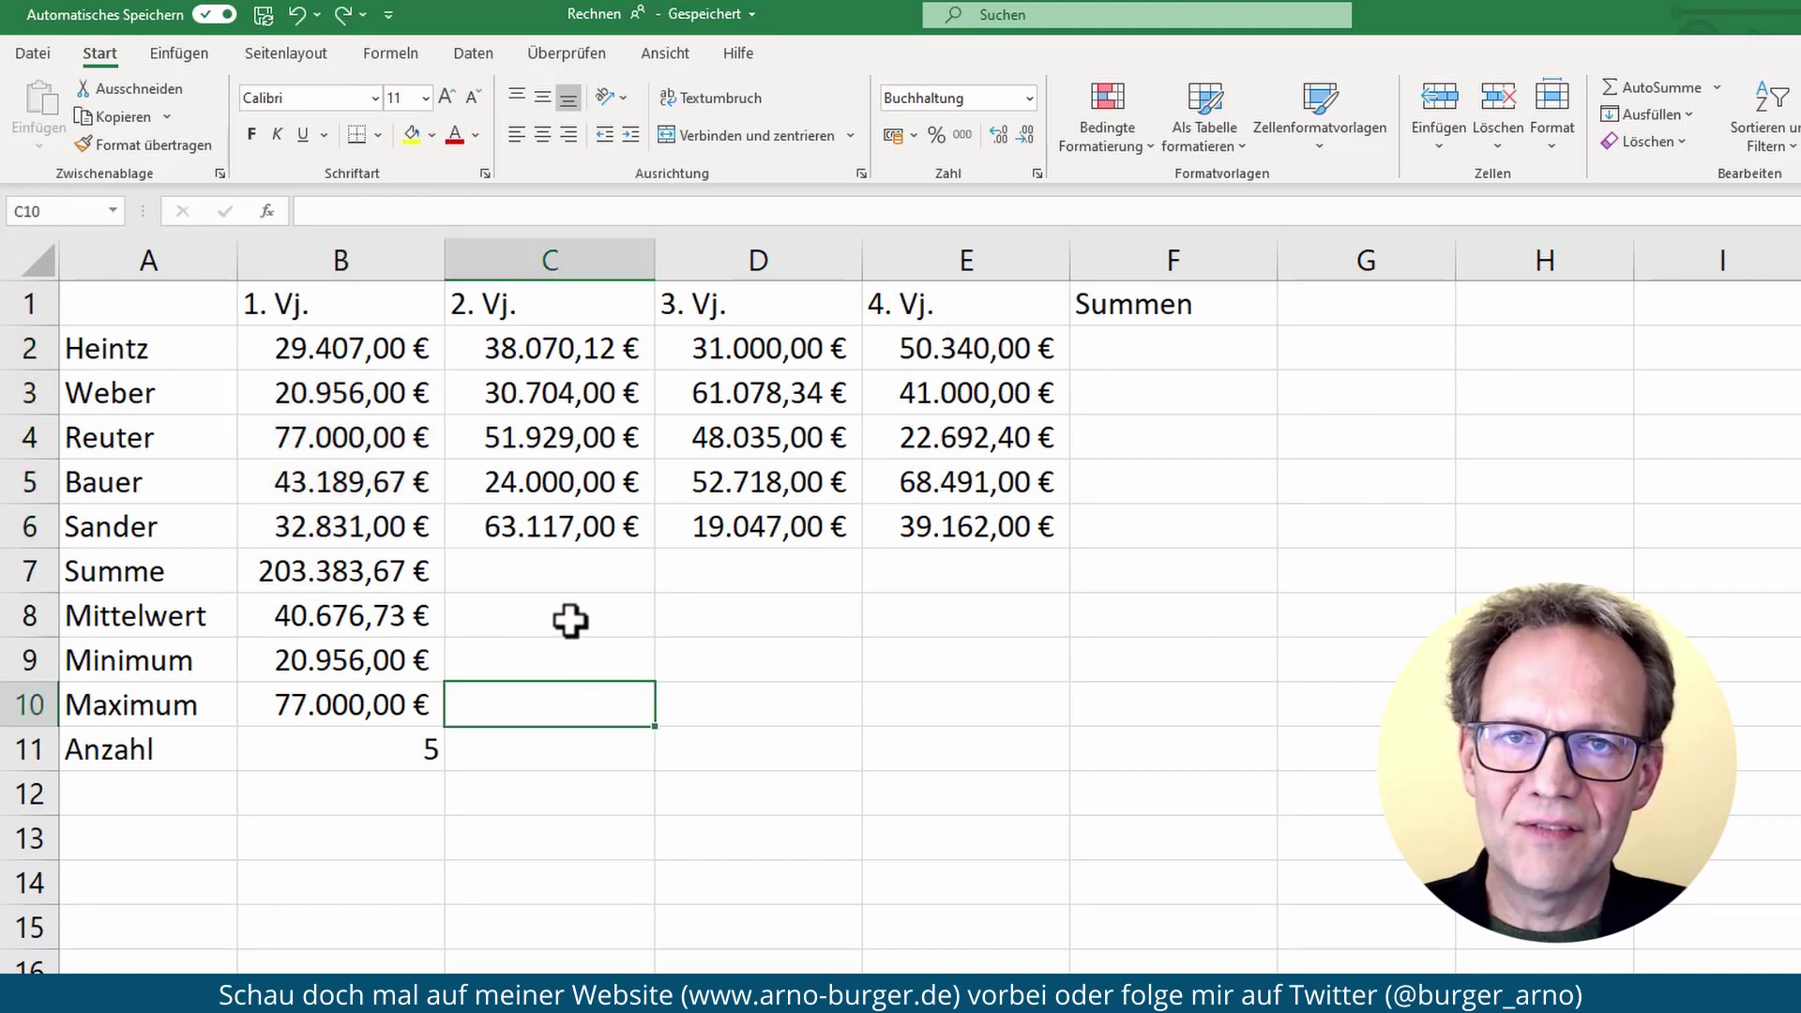
double_click(349, 569)
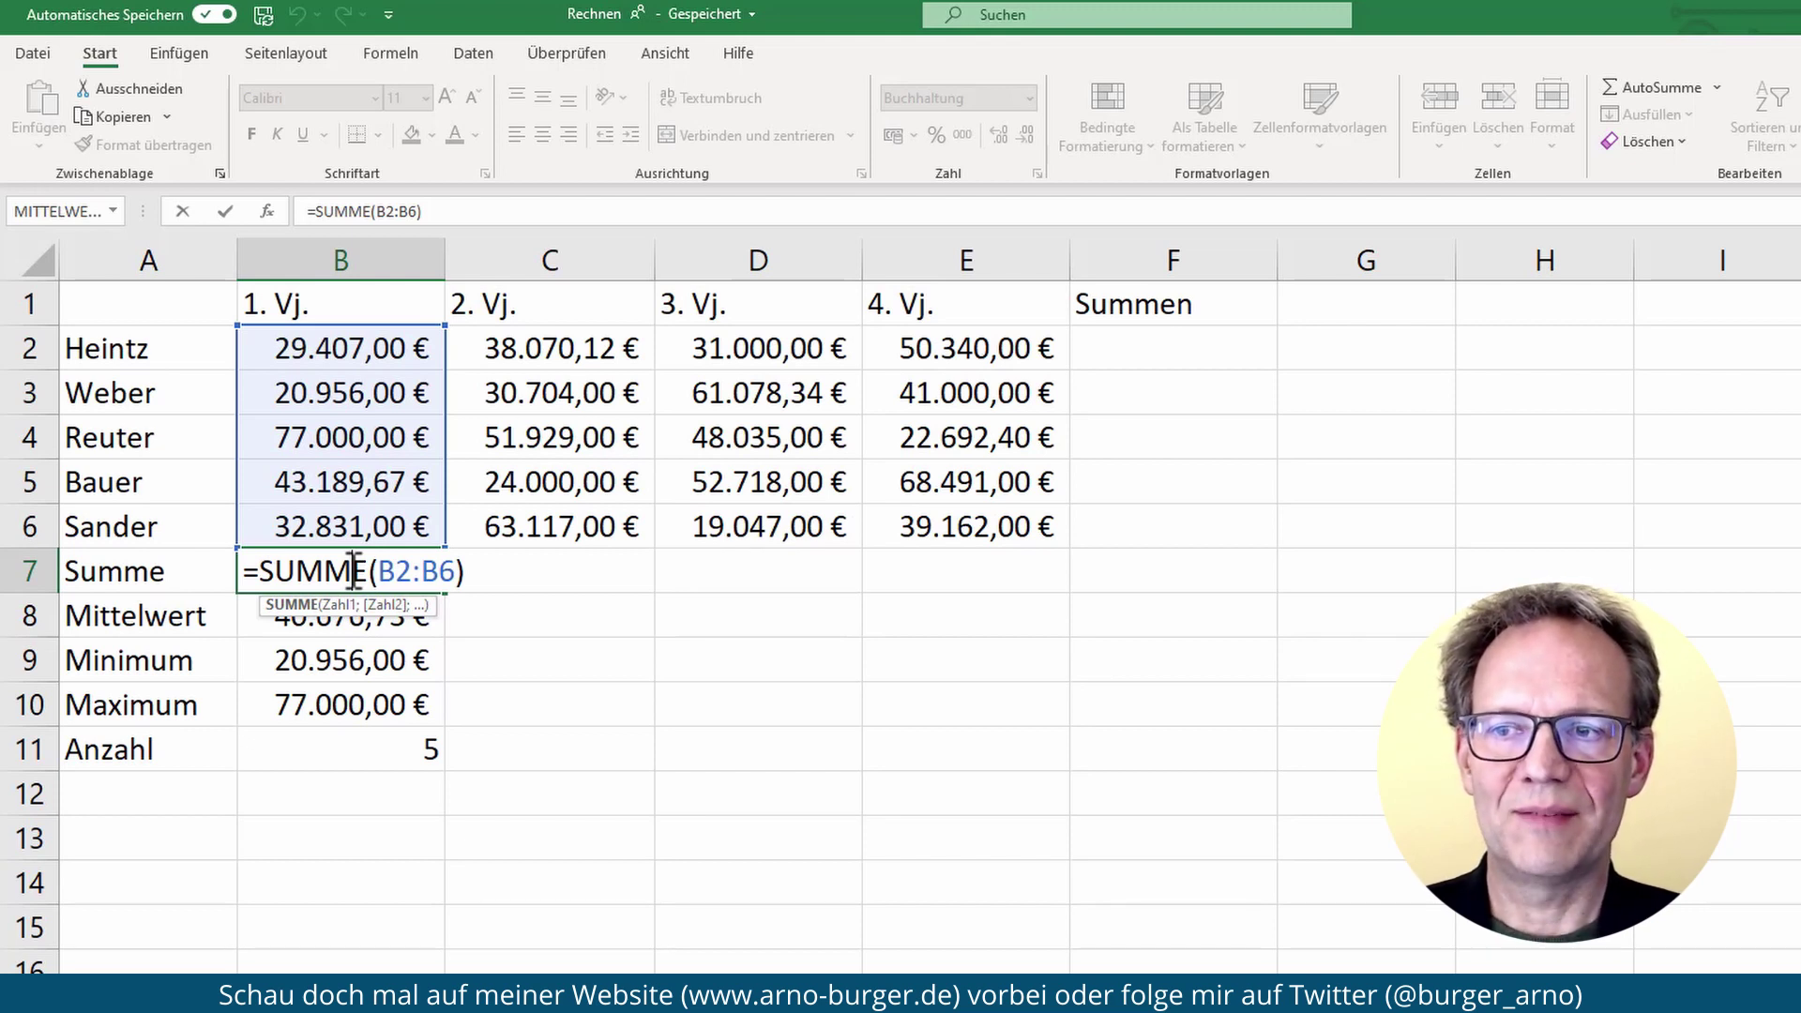
left_click(183, 211)
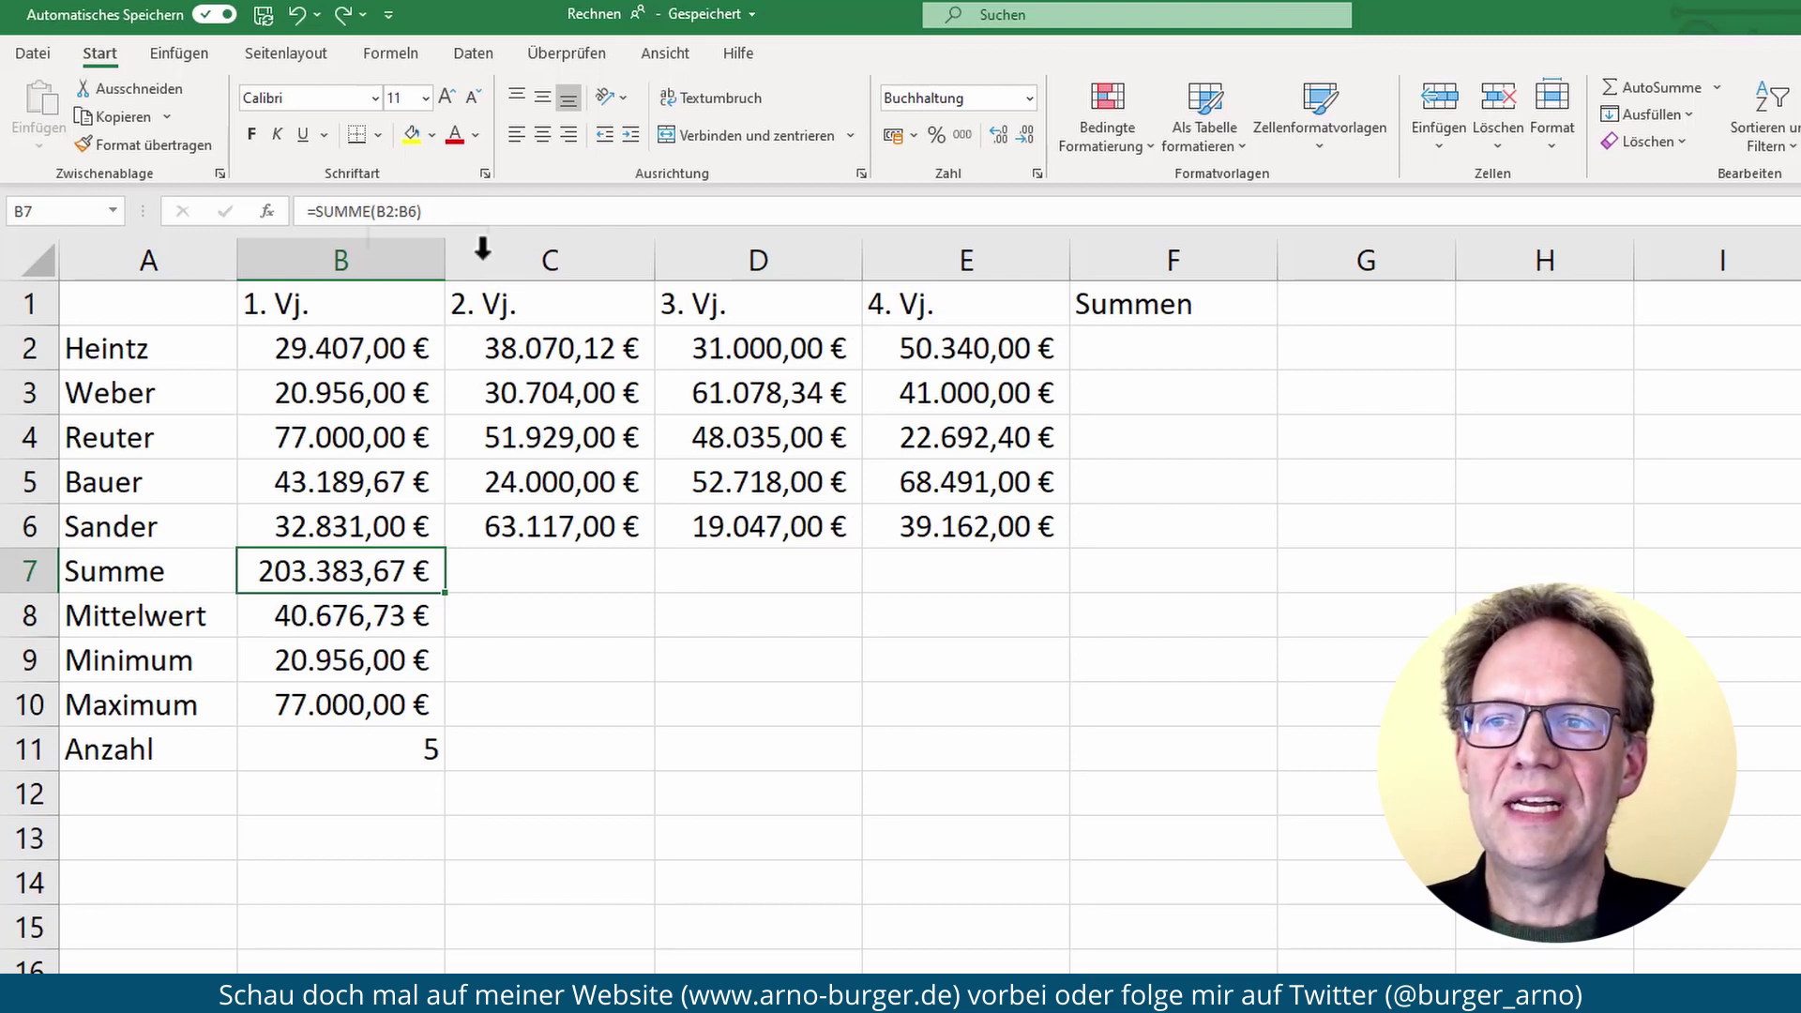
left_click(556, 345)
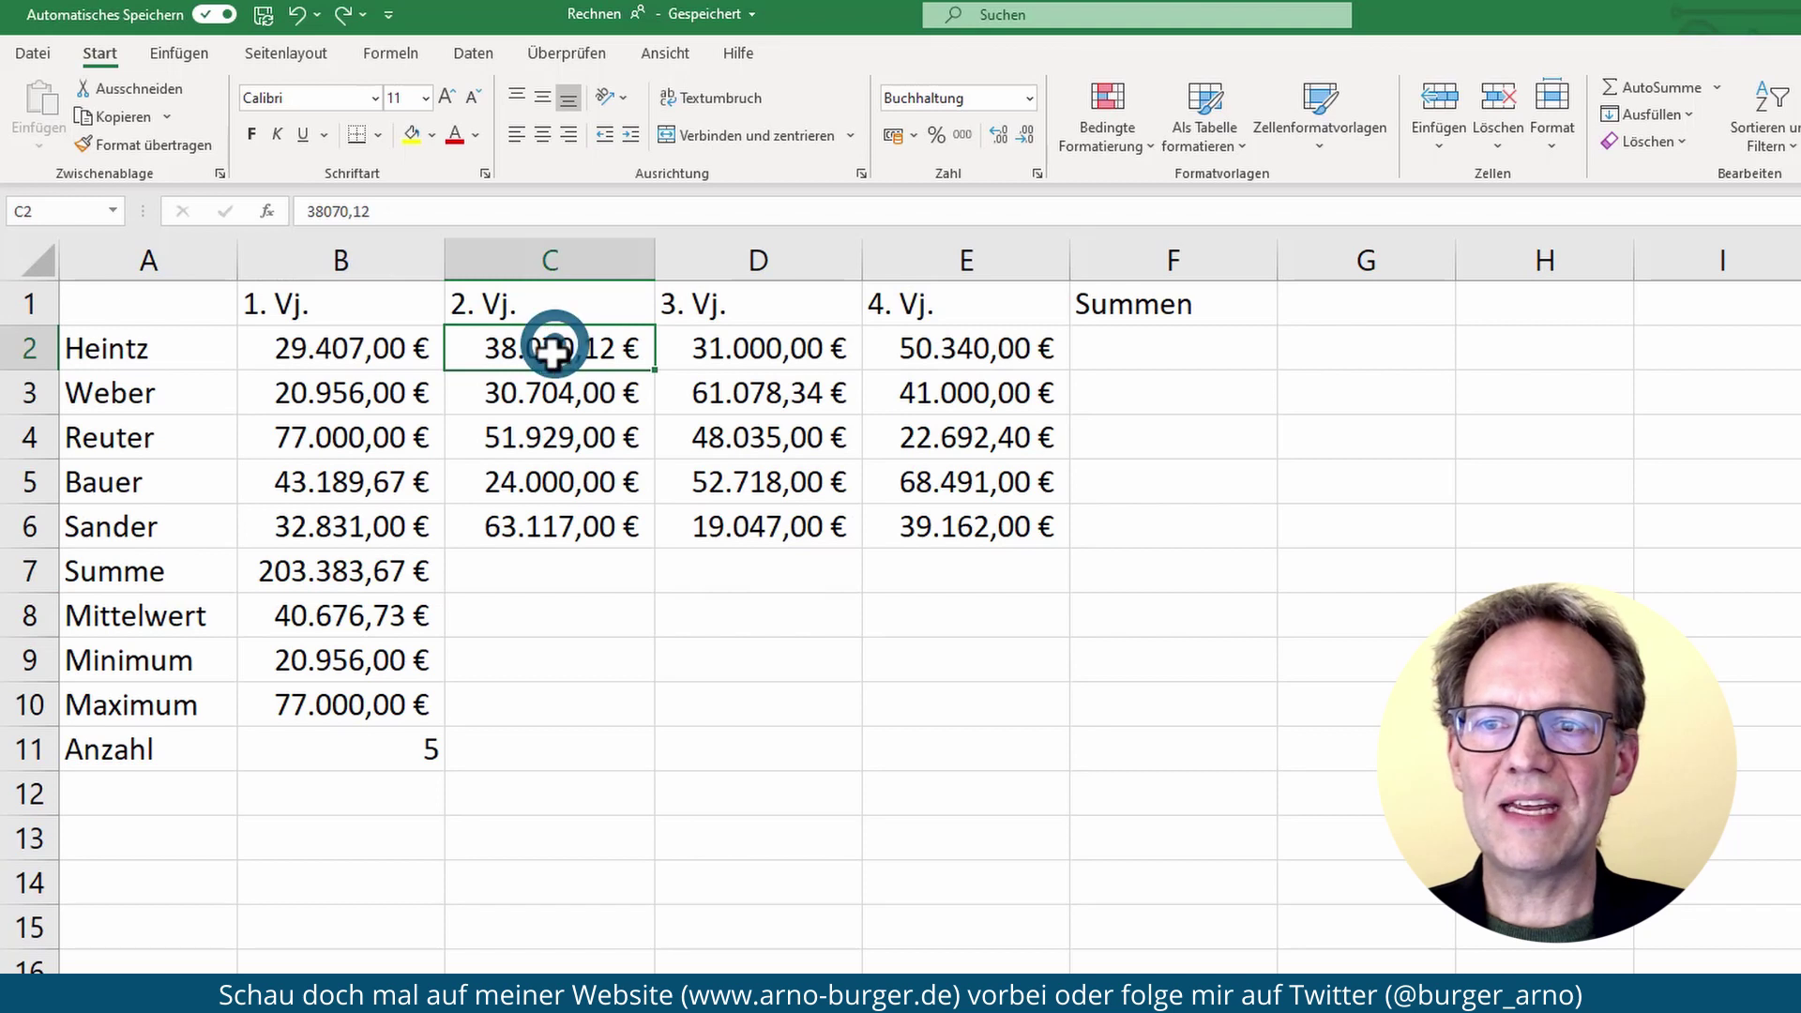
left_click_drag(556, 345, 560, 525)
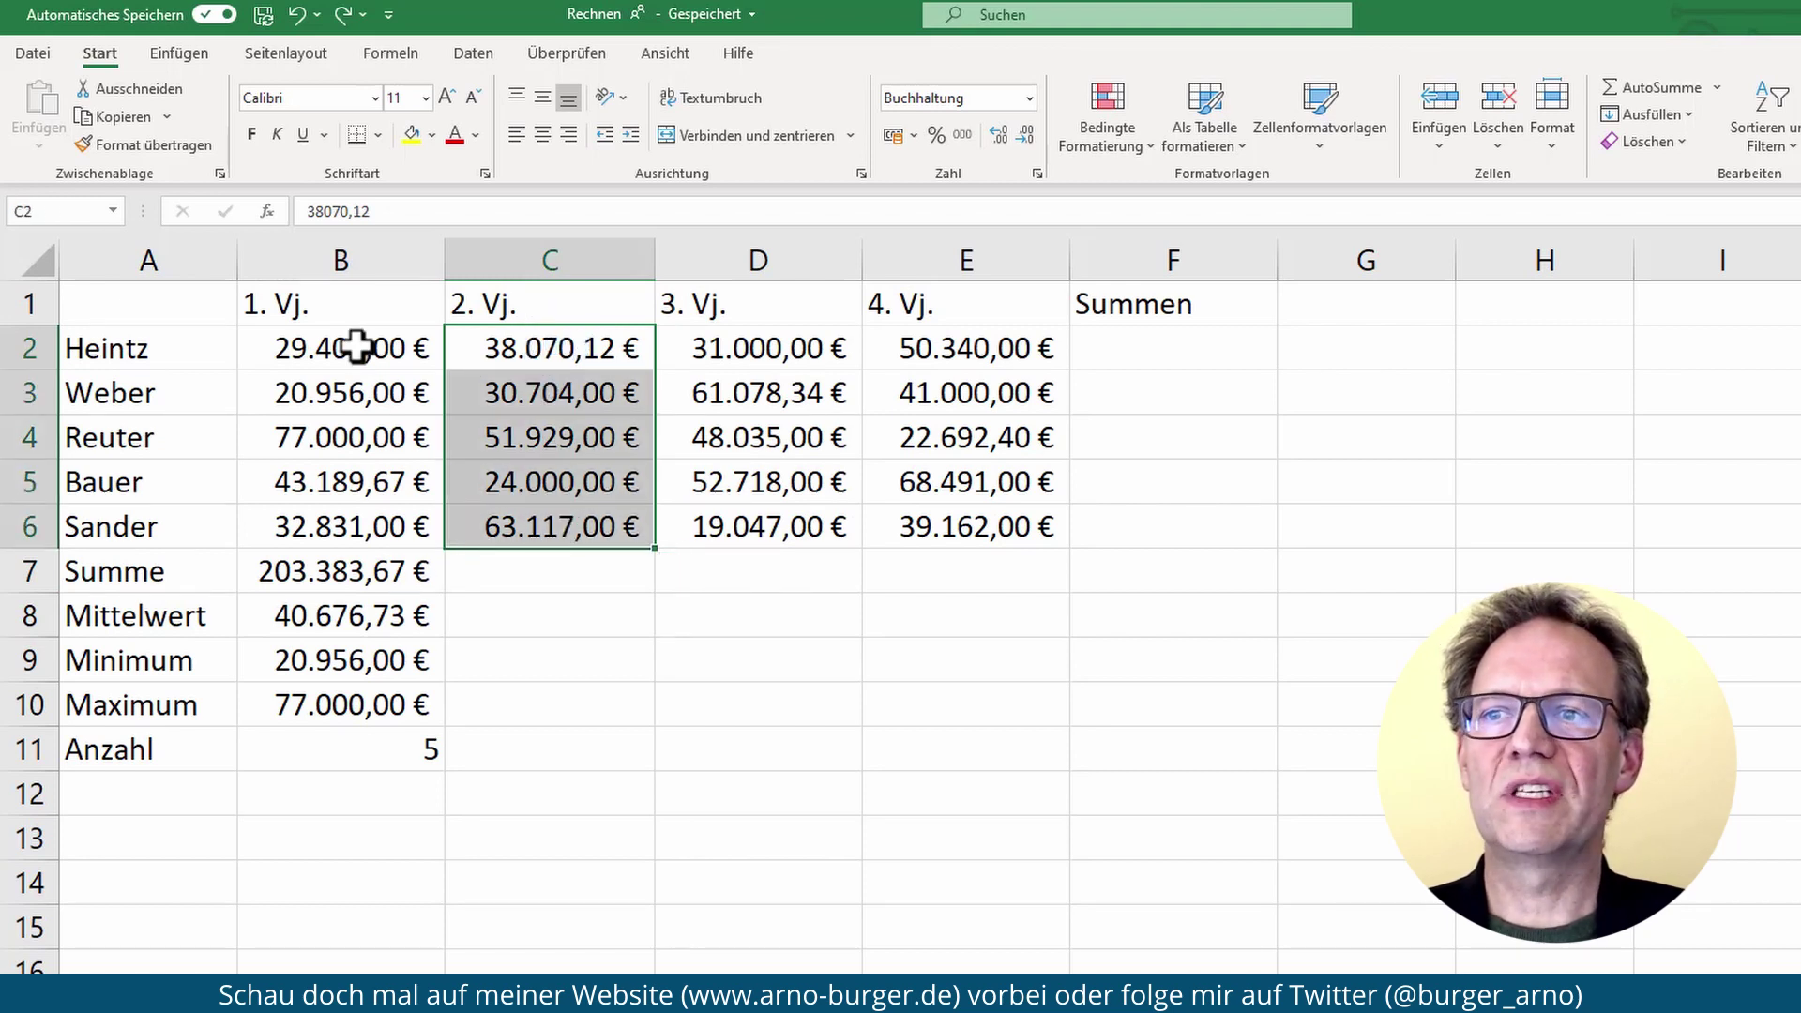
left_click_drag(357, 346, 365, 524)
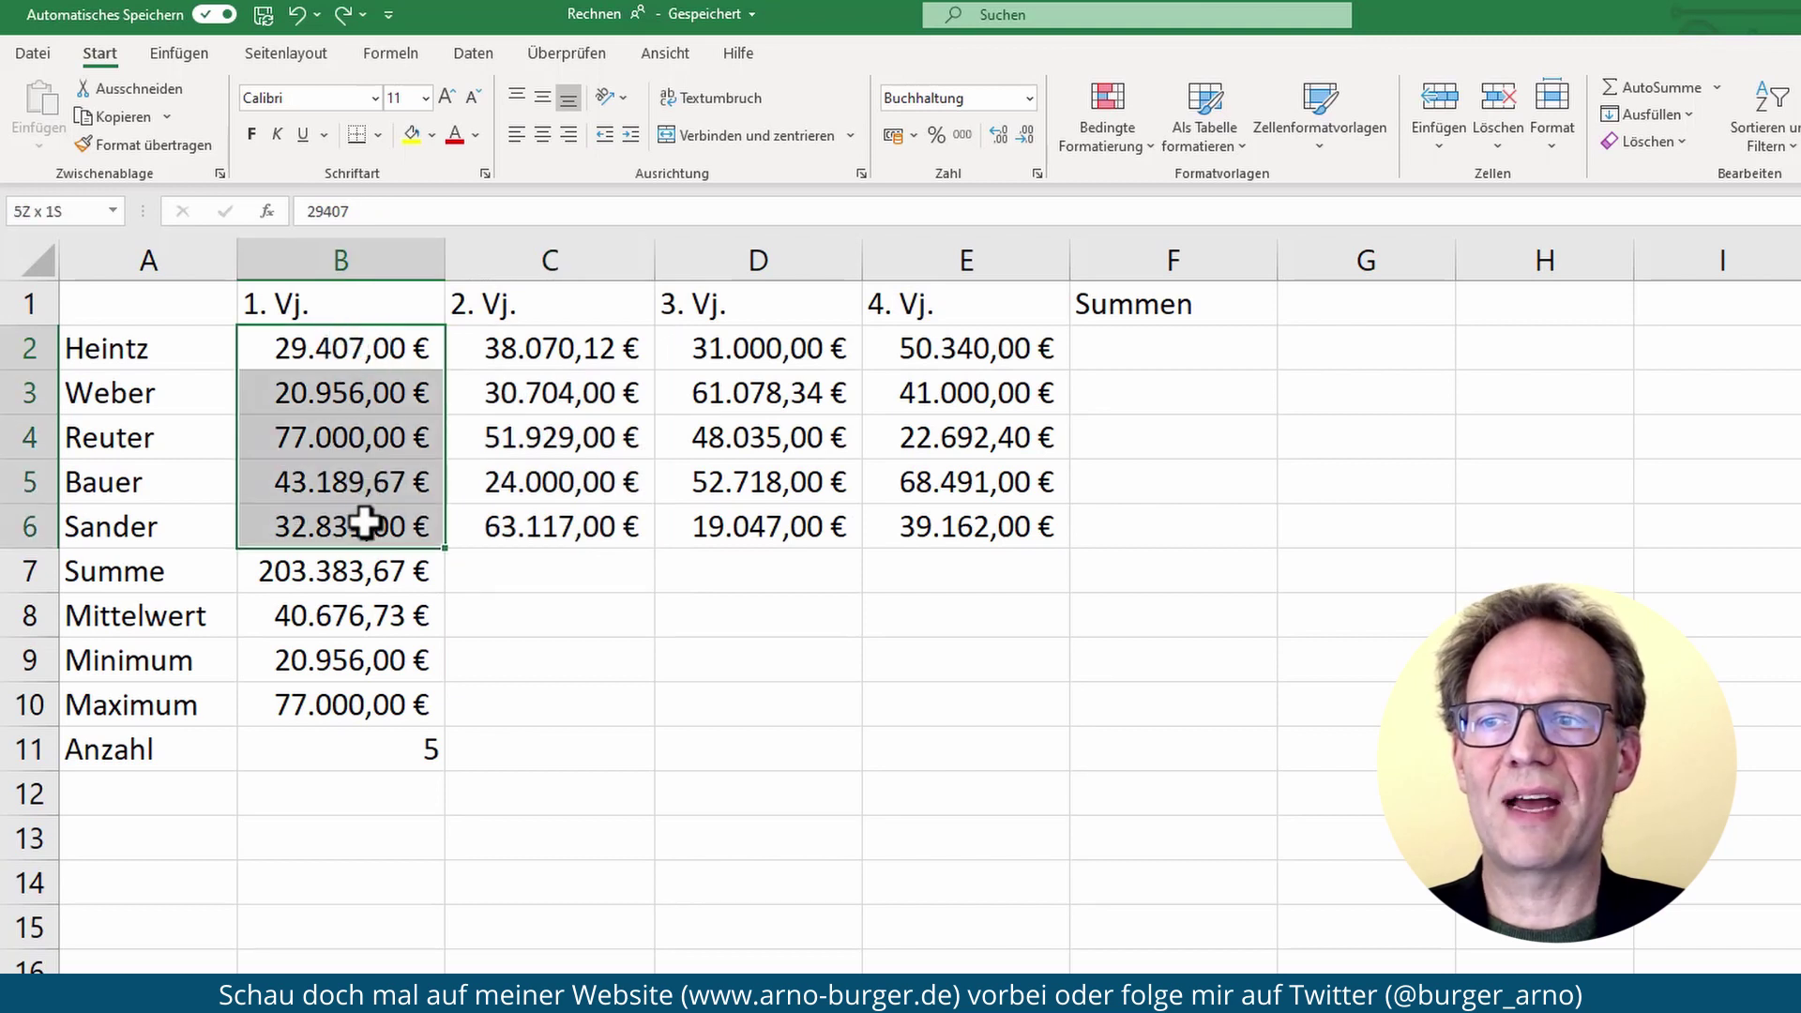
left_click(369, 569)
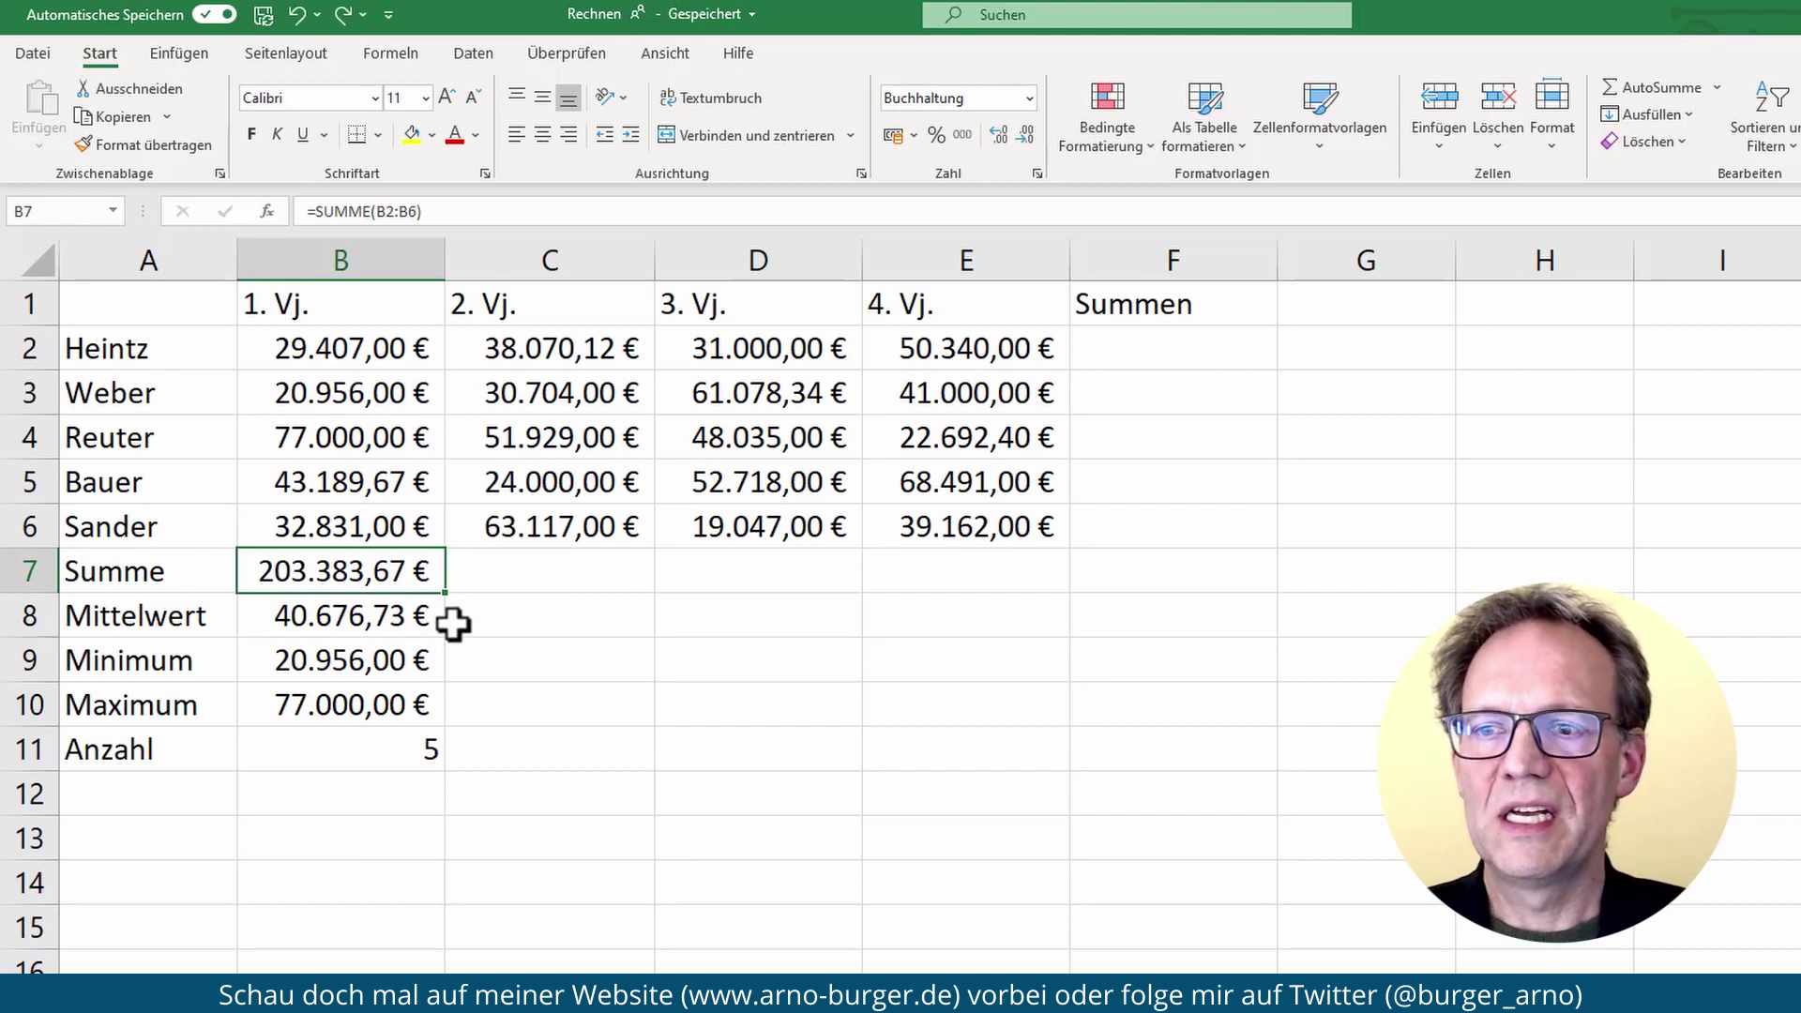
Step: Copy B7's Summe formula into C7 and confirm it reads =SUMME(C2:C6)
right_click(370, 559)
left_click(452, 602)
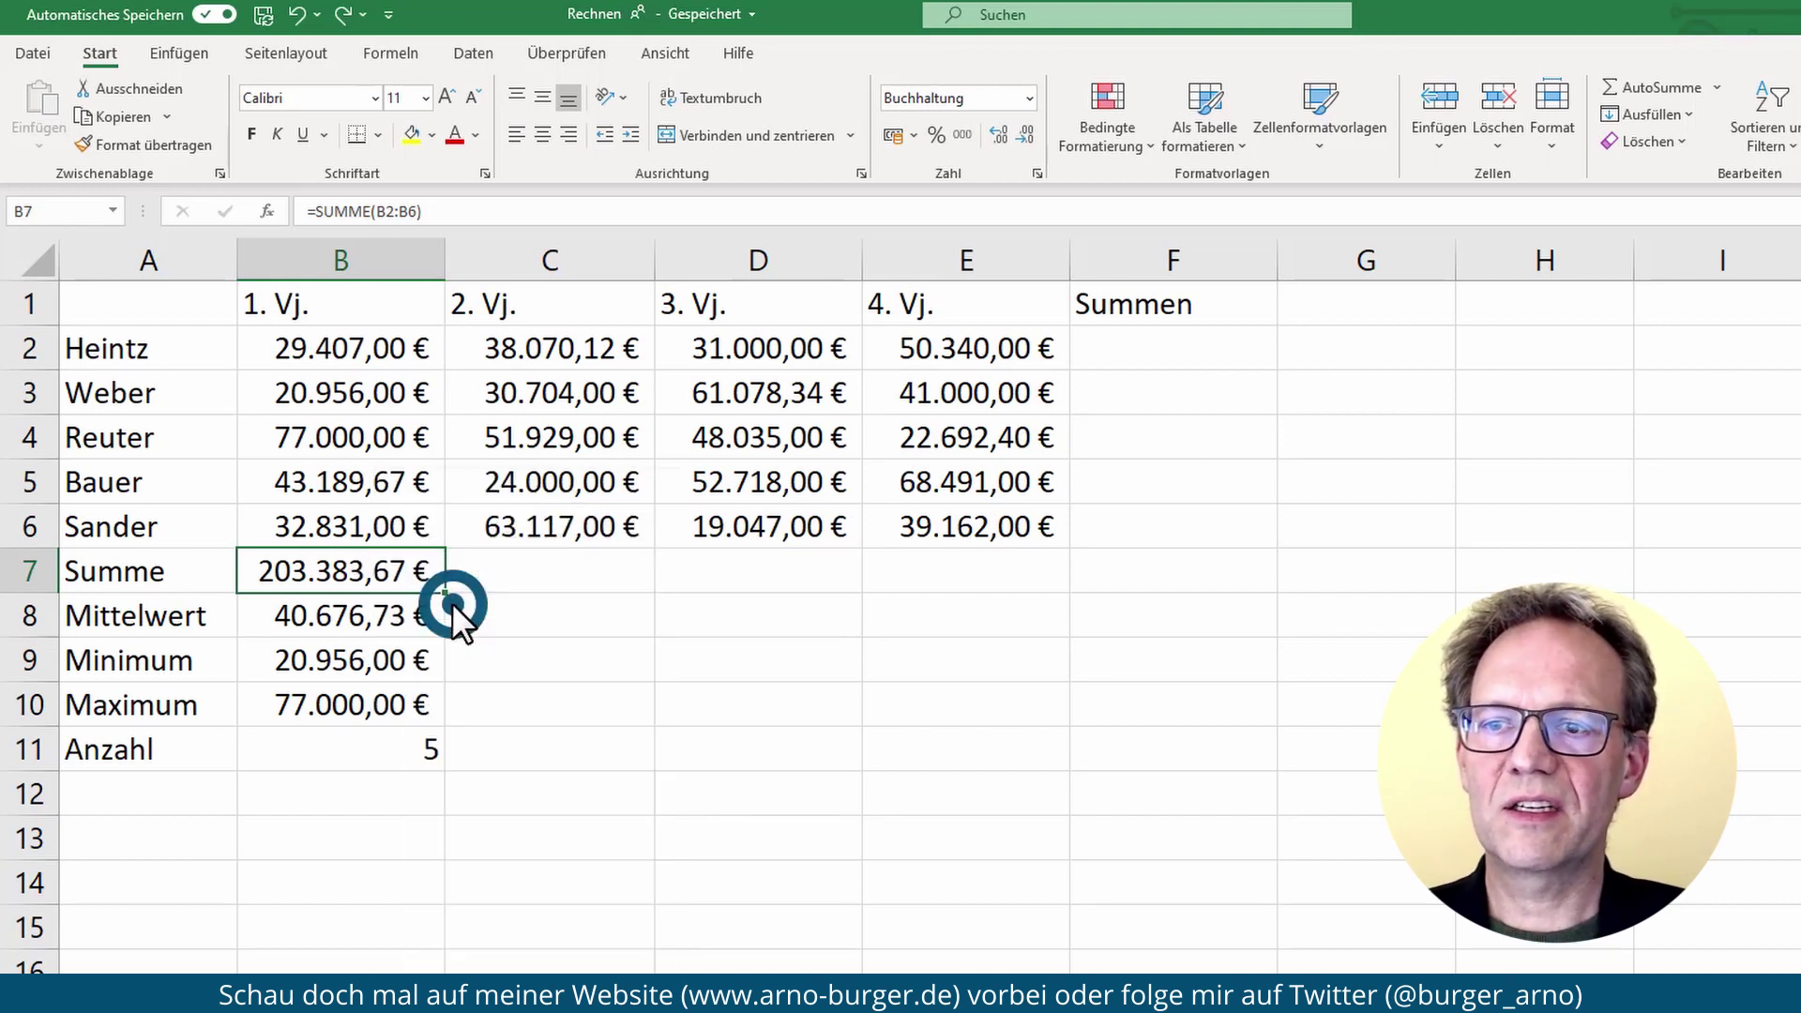
right_click(524, 561)
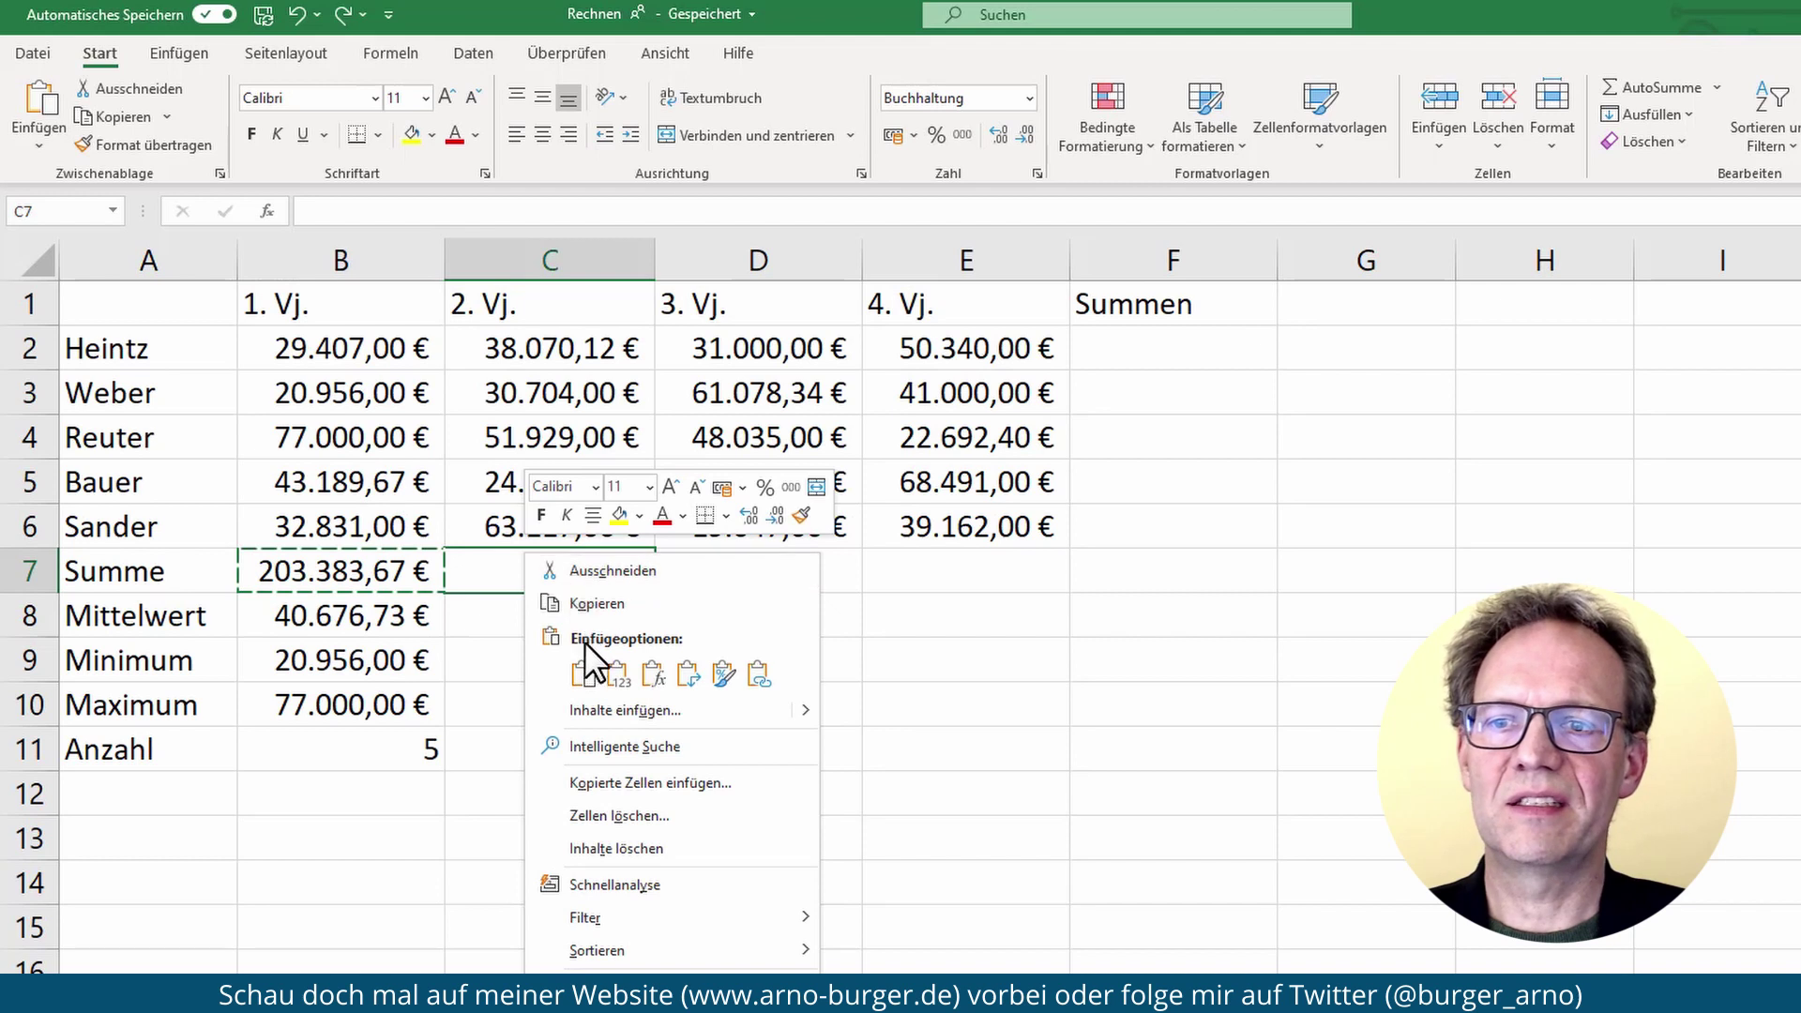
left_click(582, 672)
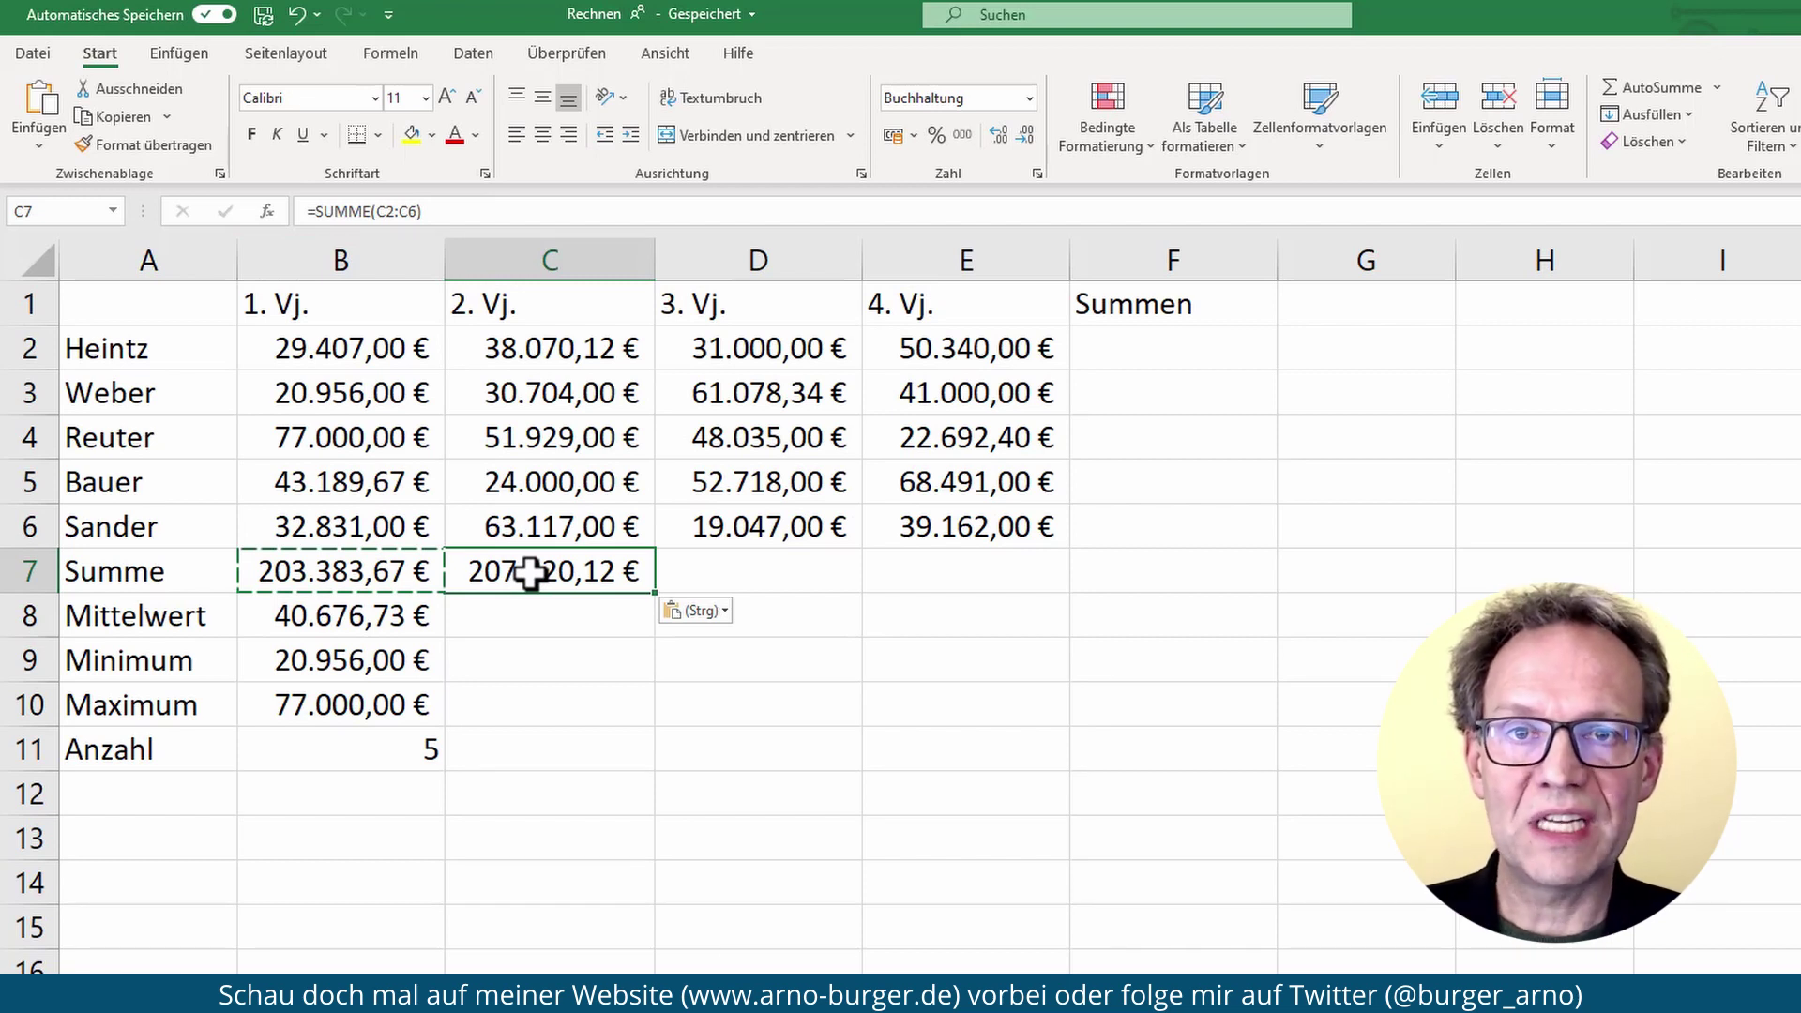
double_click(530, 572)
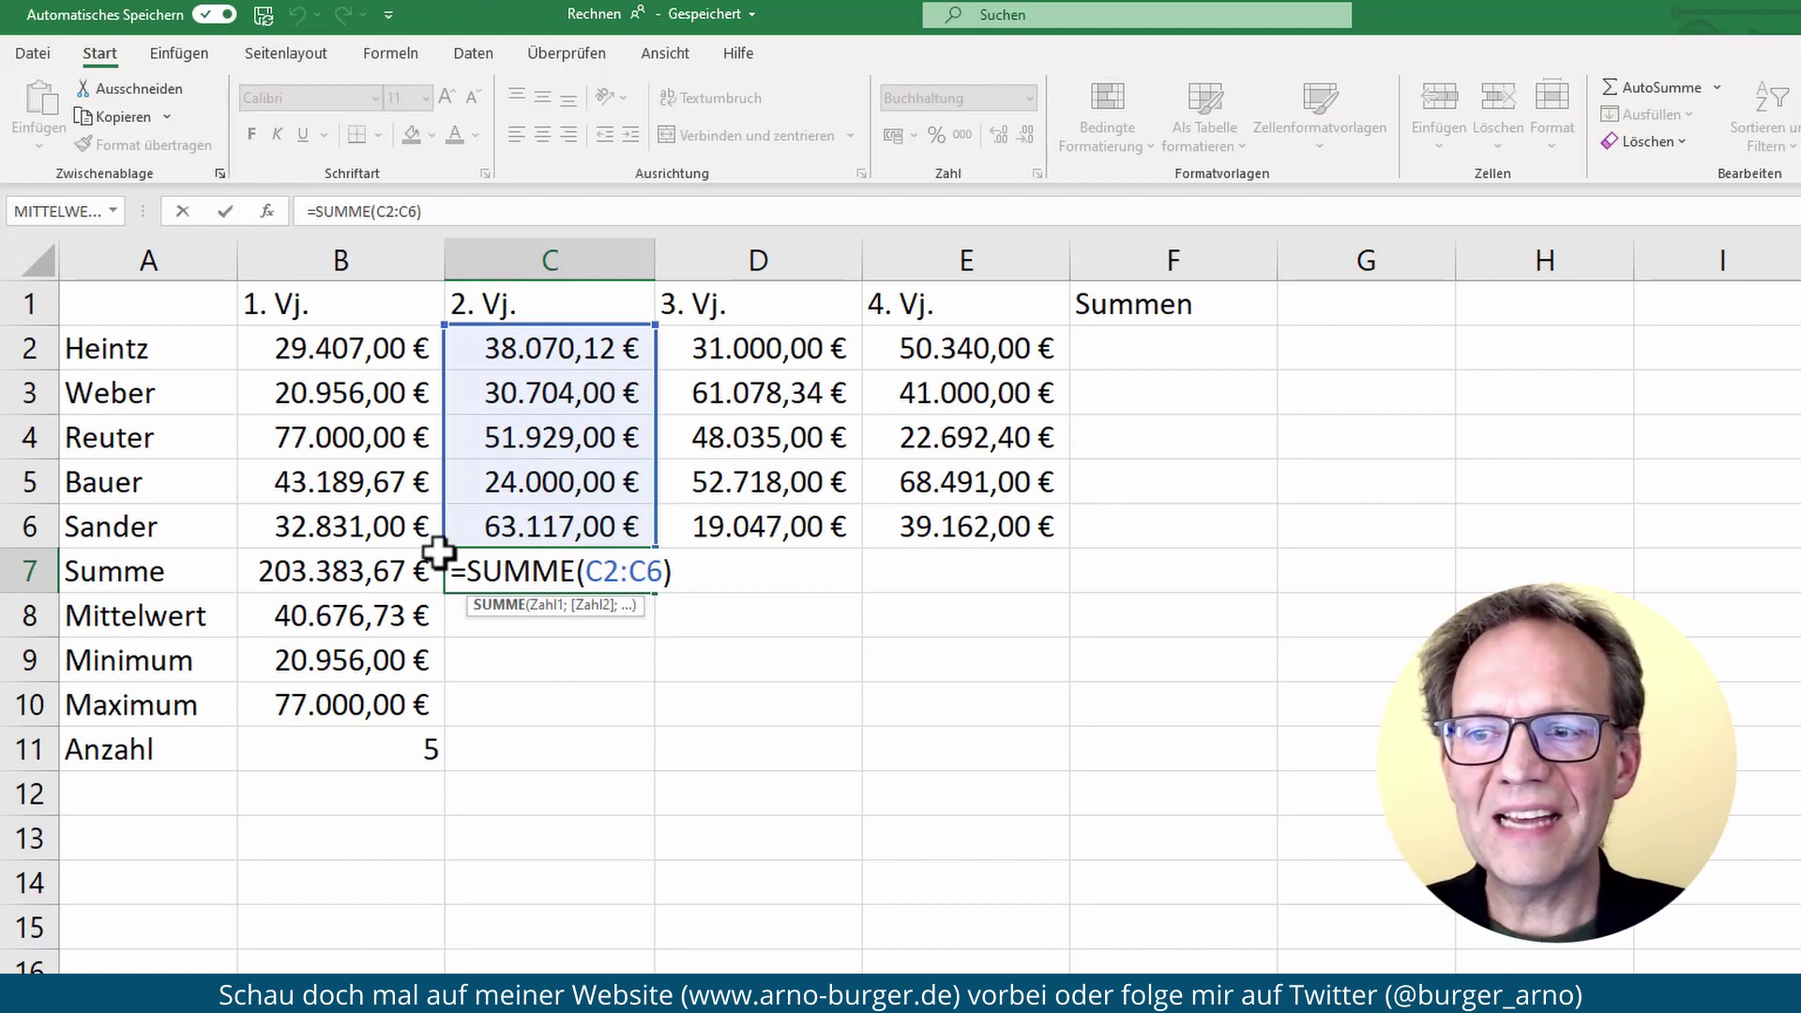
left_click(380, 574)
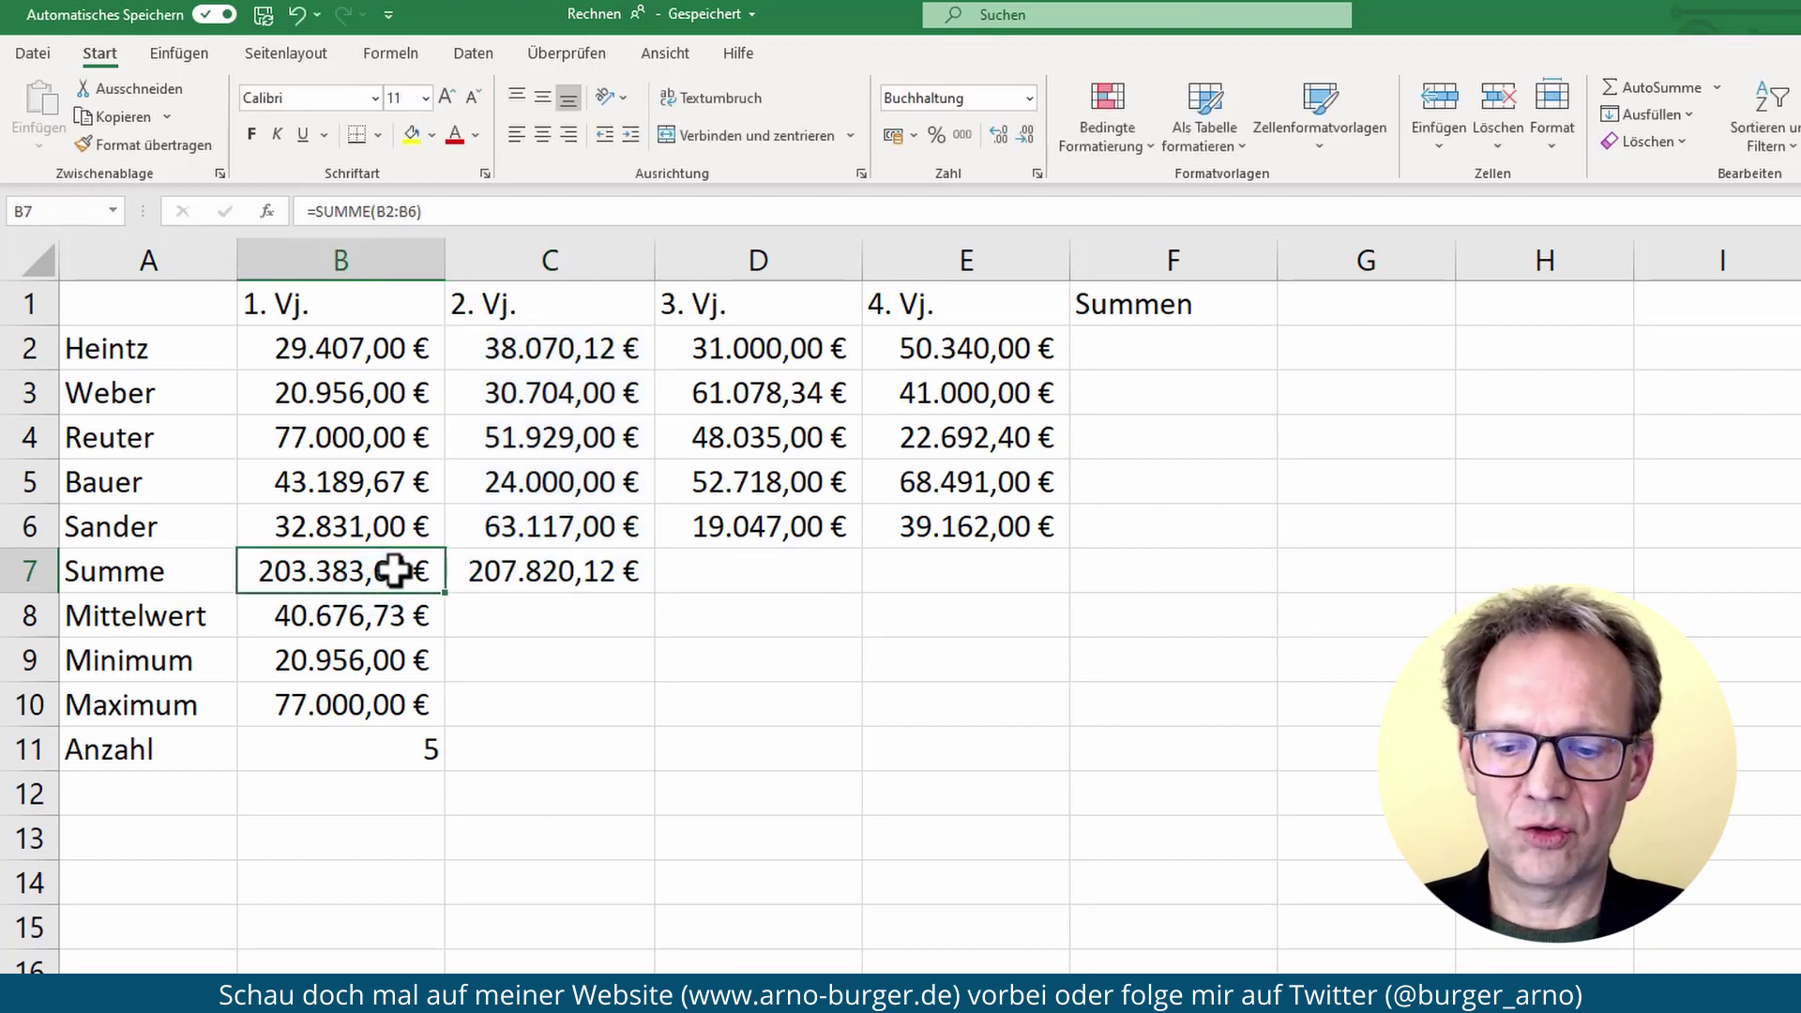
Step: Paste B7's Summe formula into C7 through E7 and check each total
key("ctrl+c")
left_click_drag(543, 570, 943, 575)
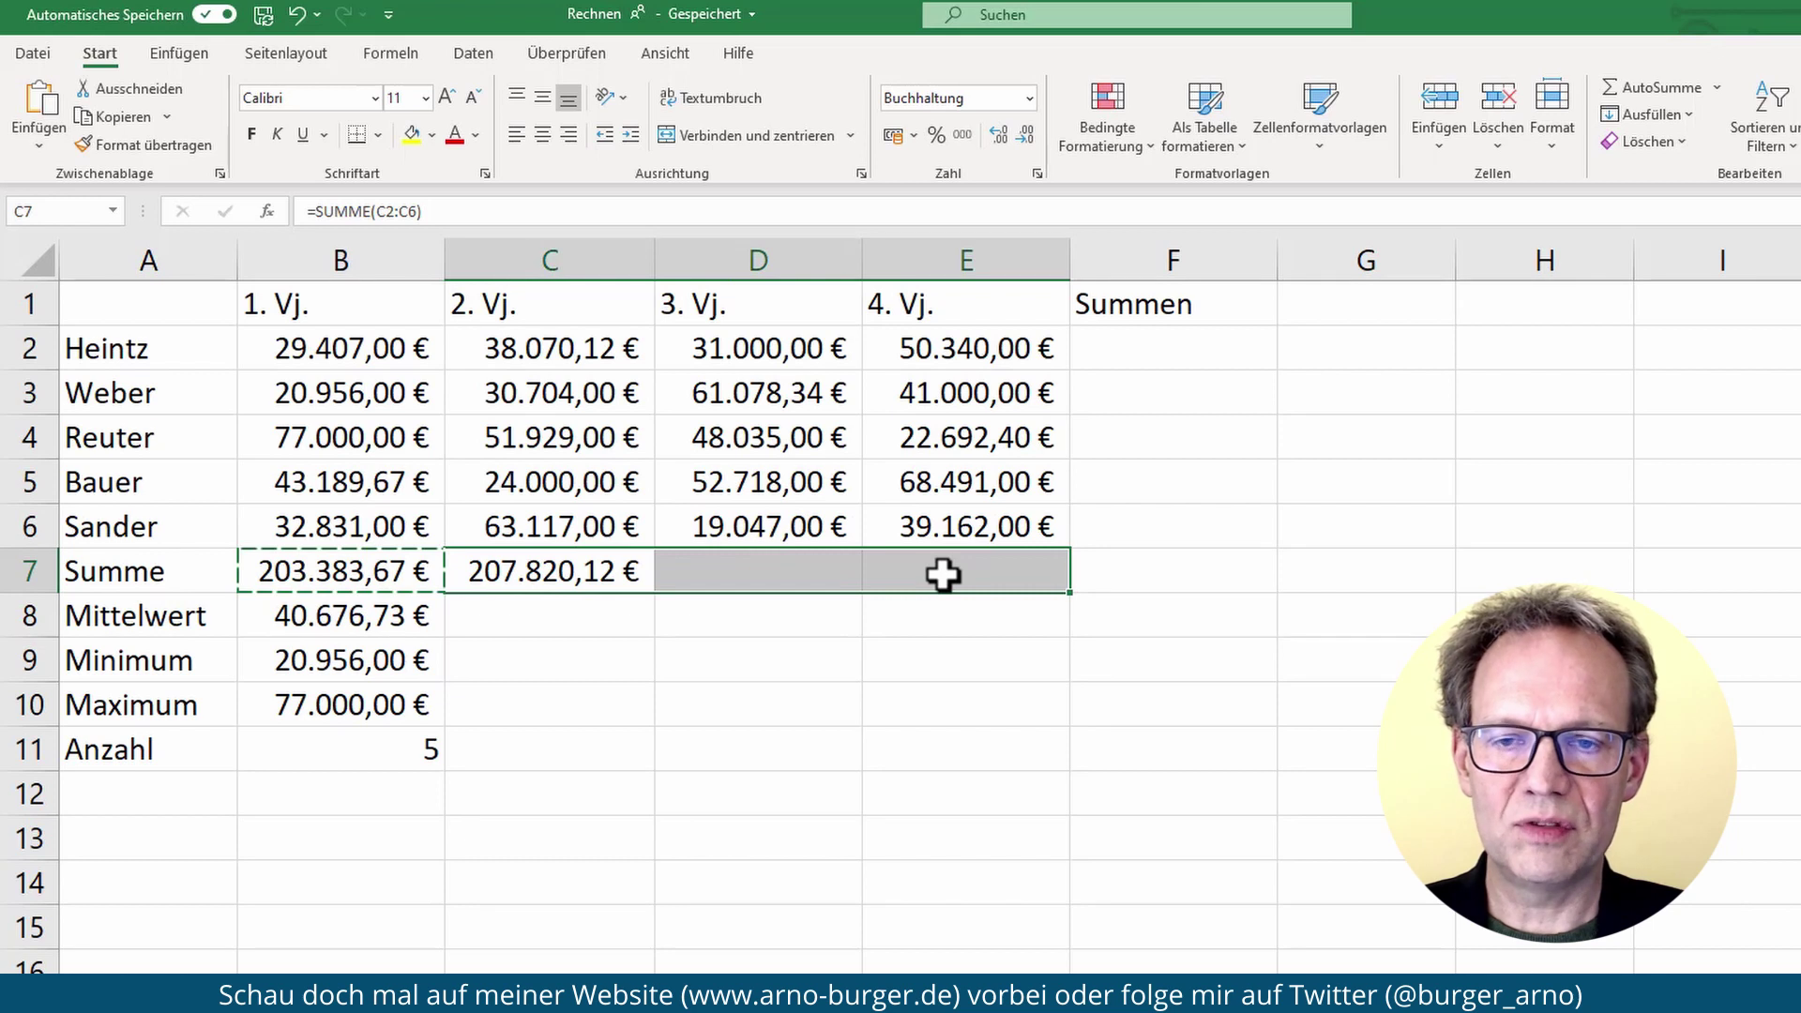
key("ctrl+v")
left_click(605, 574)
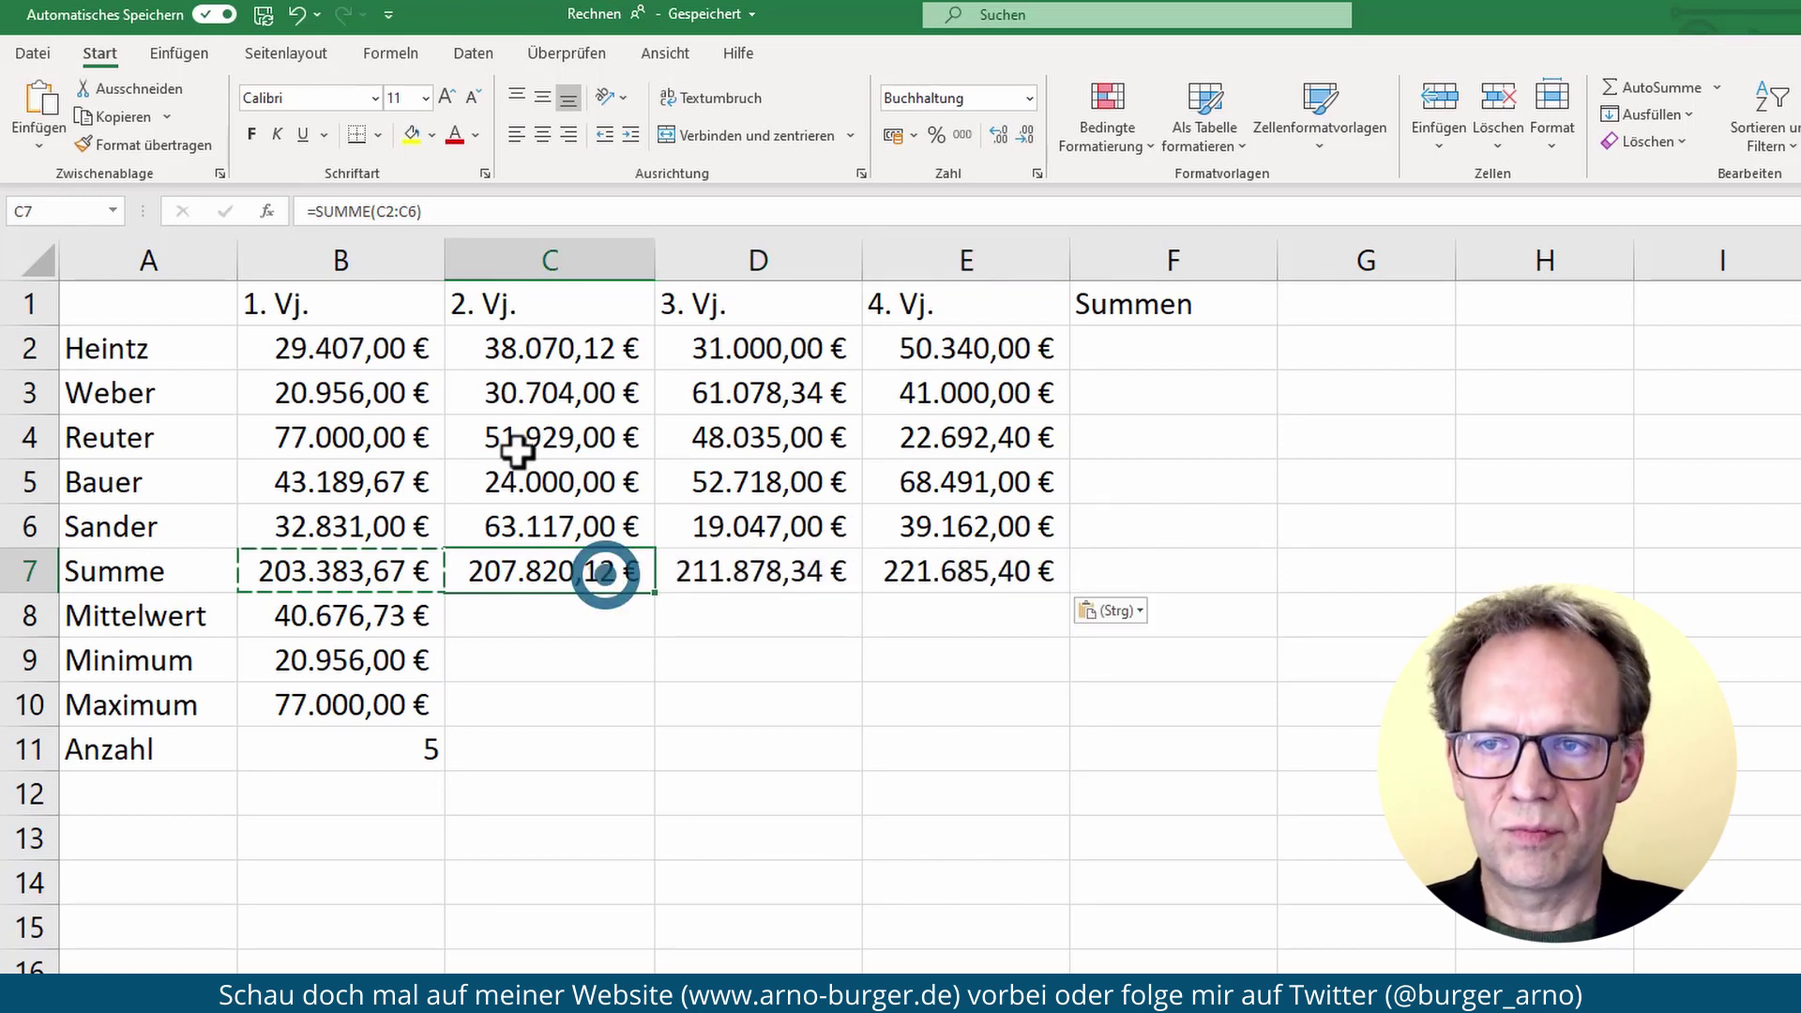
left_click(804, 574)
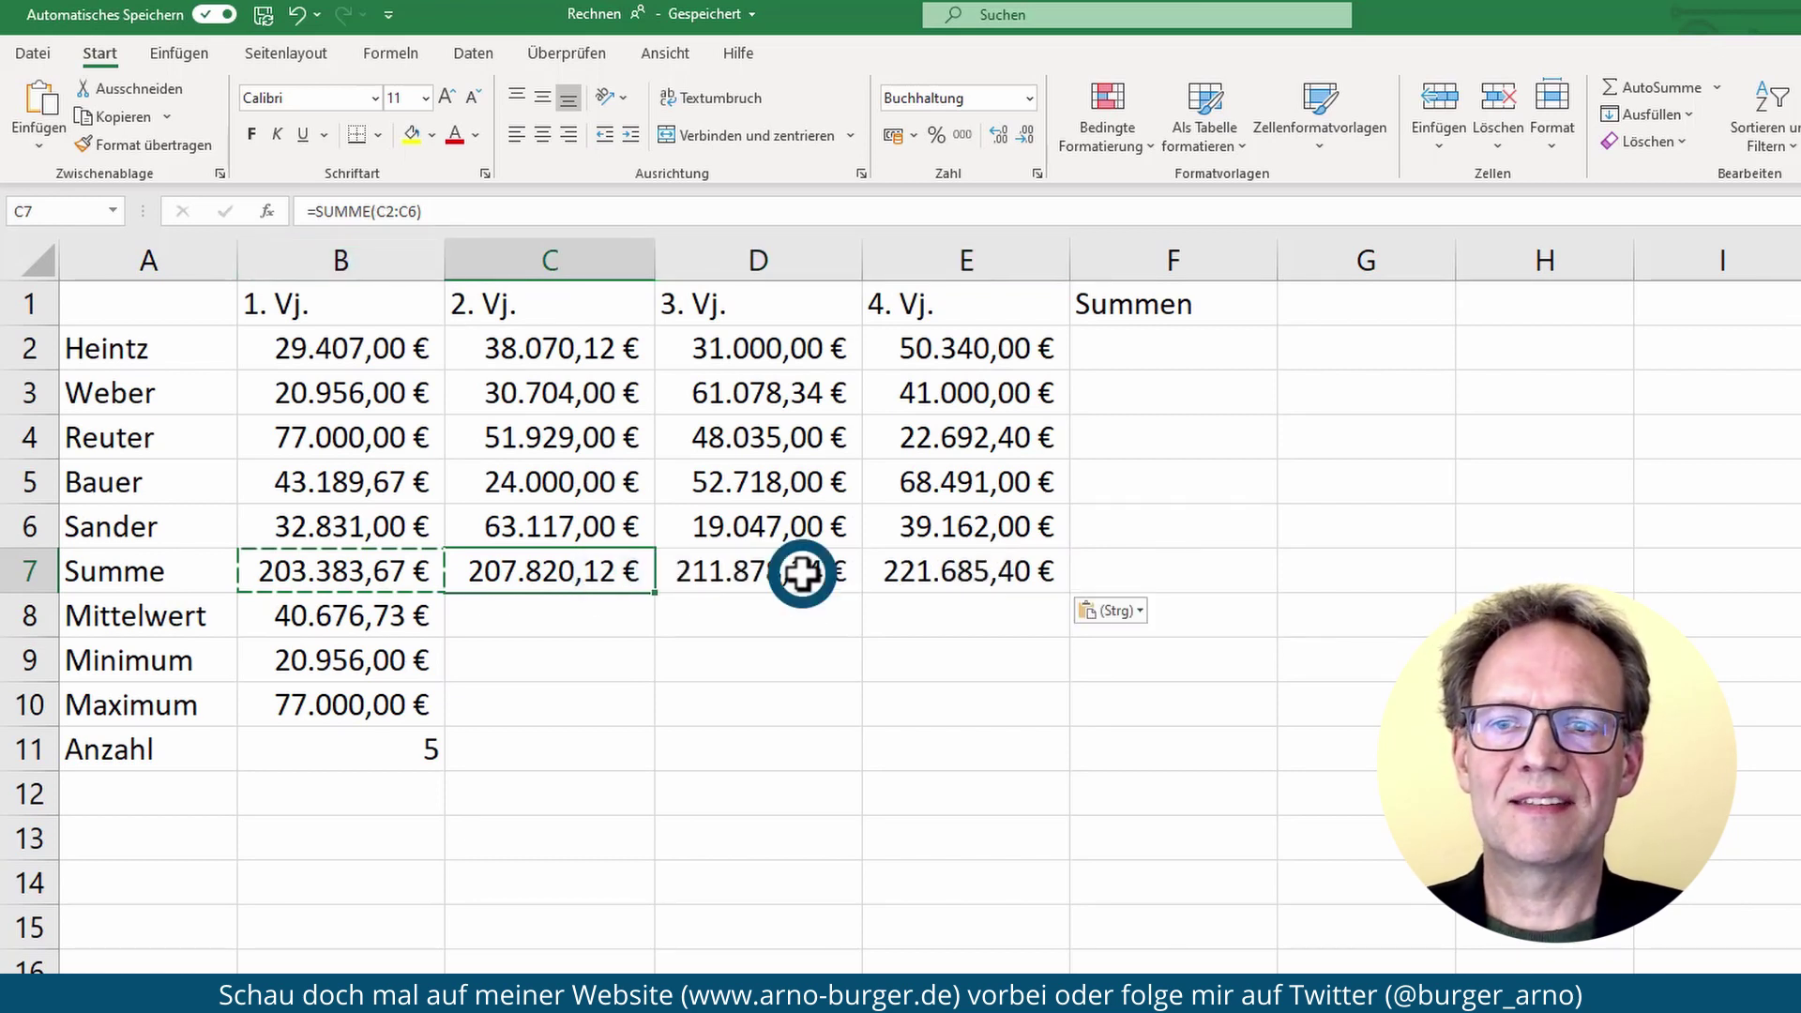
left_click(914, 574)
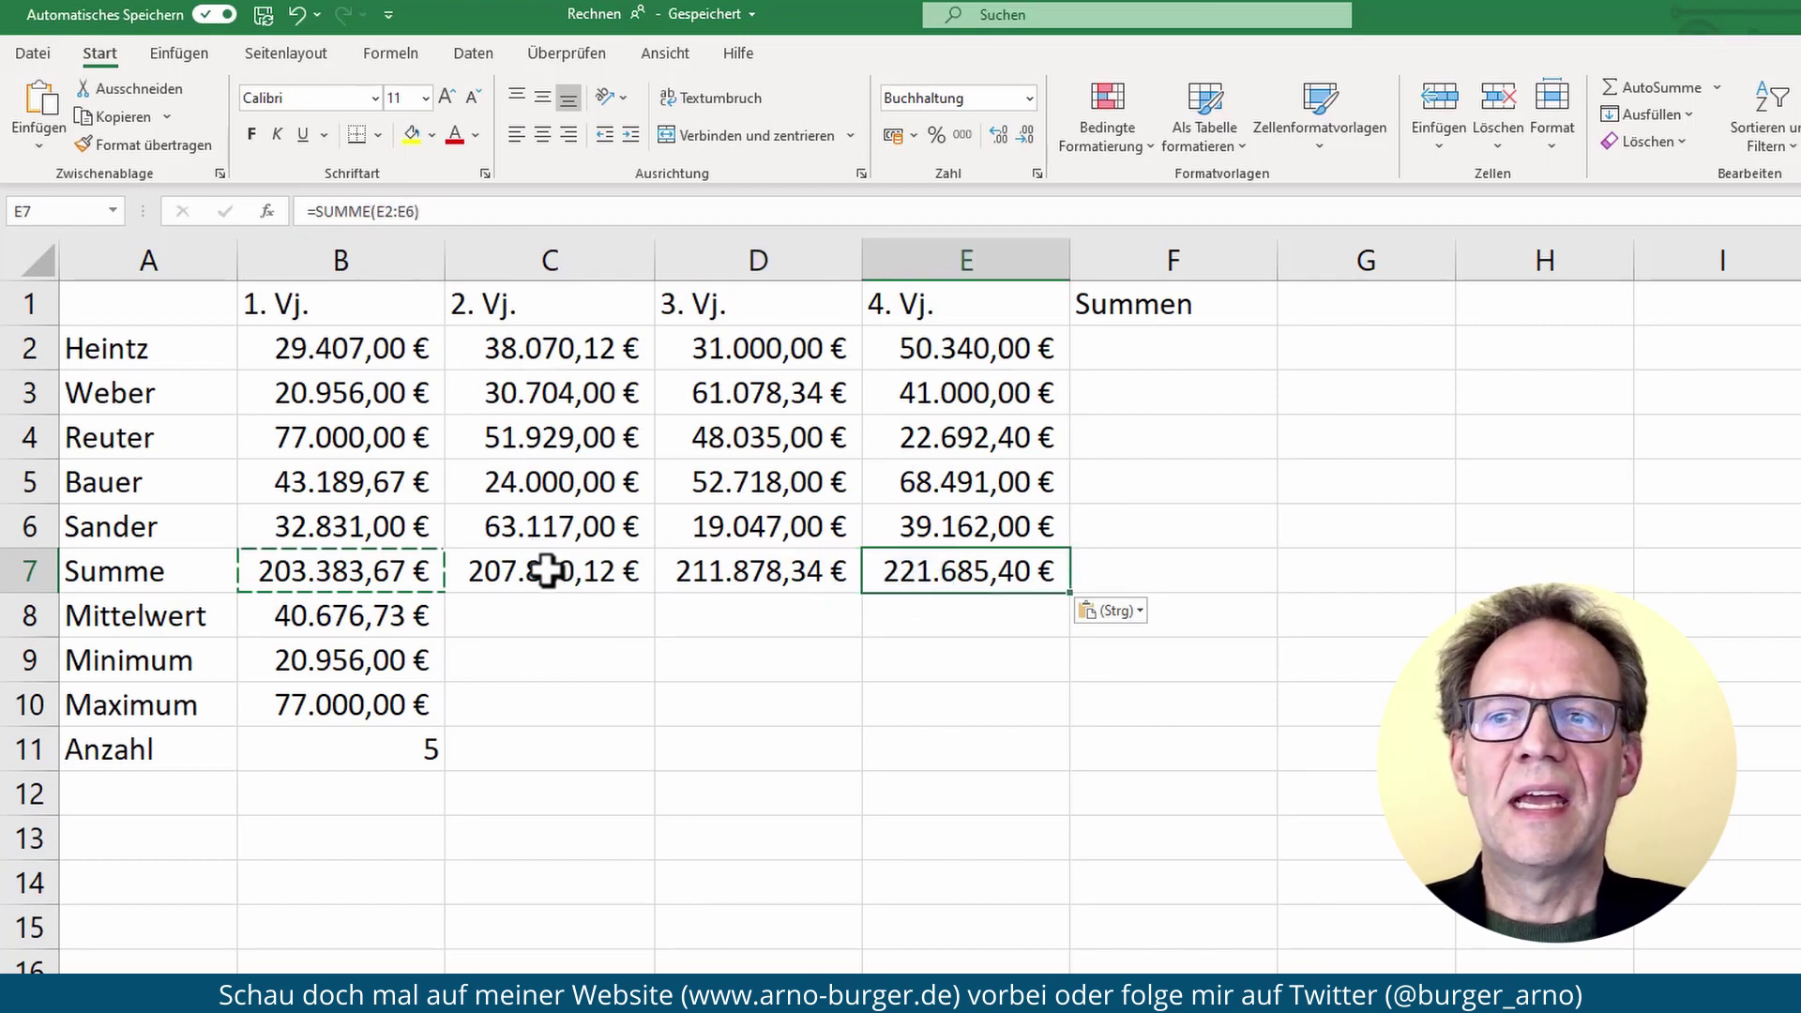
Step: Delete the new totals in C7:E7, keeping only B7's 203.383,67 € sum
left_click_drag(549, 573, 929, 560)
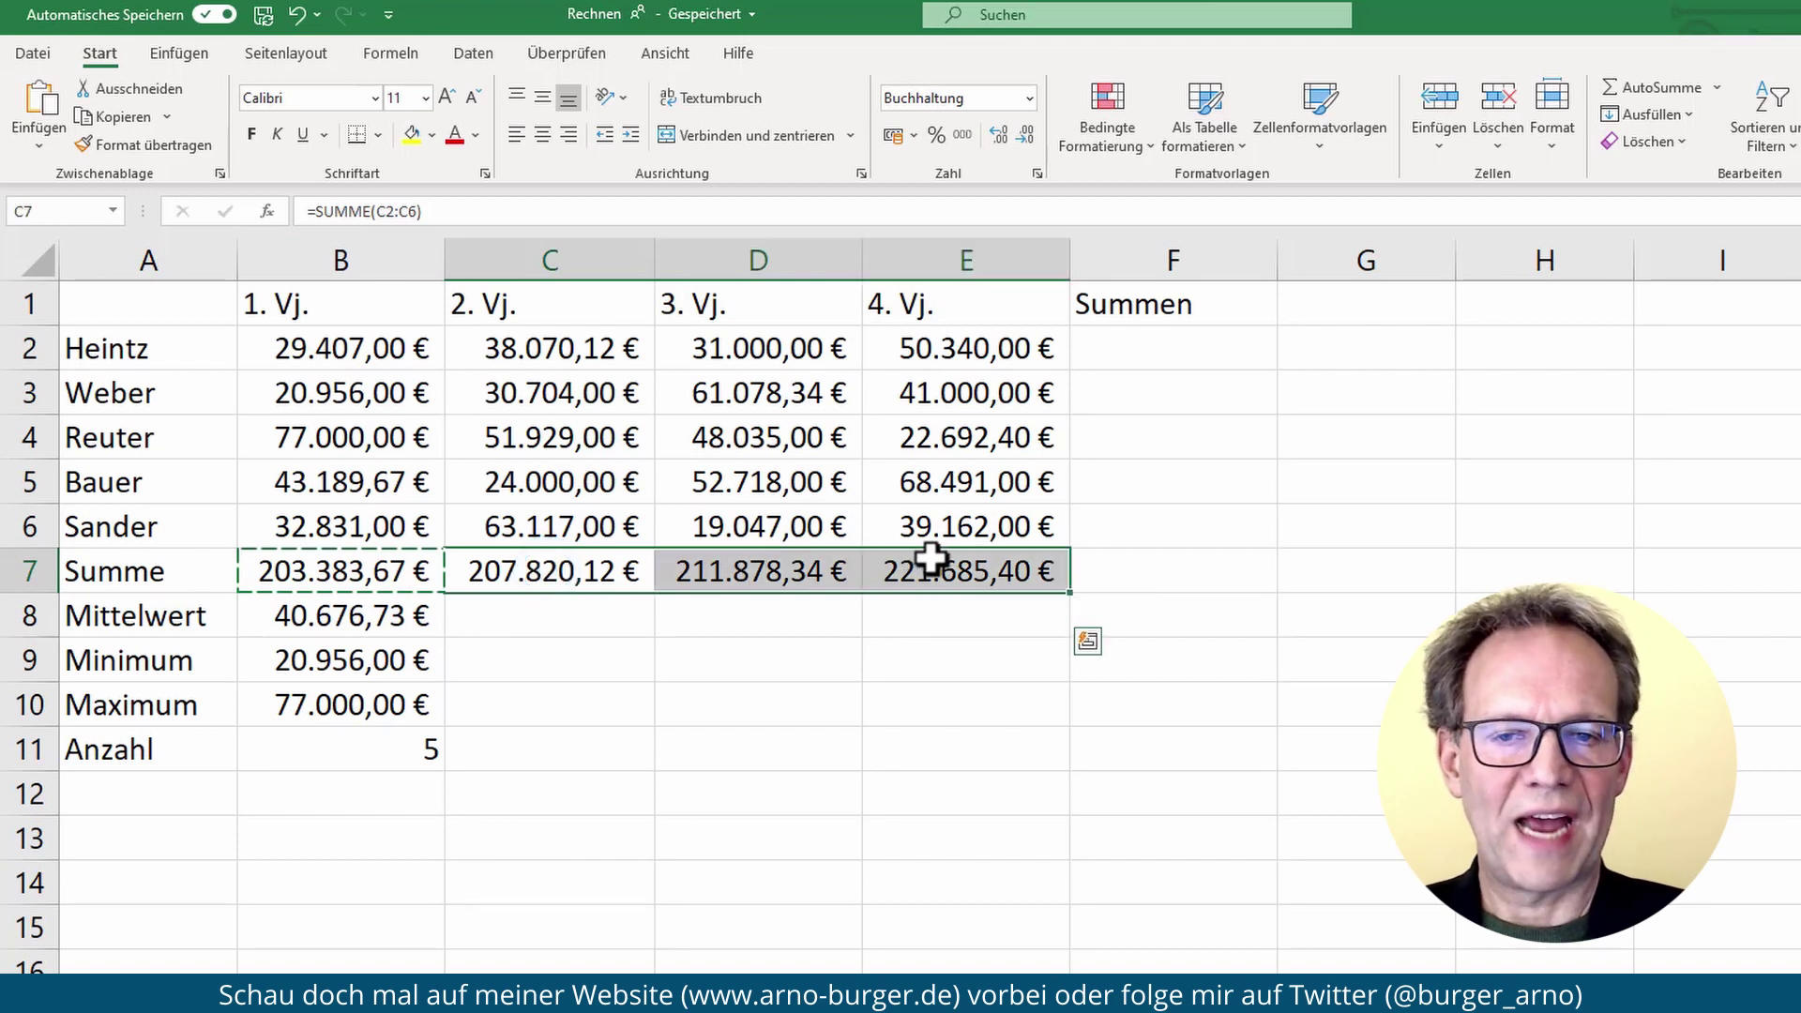
key("Delete")
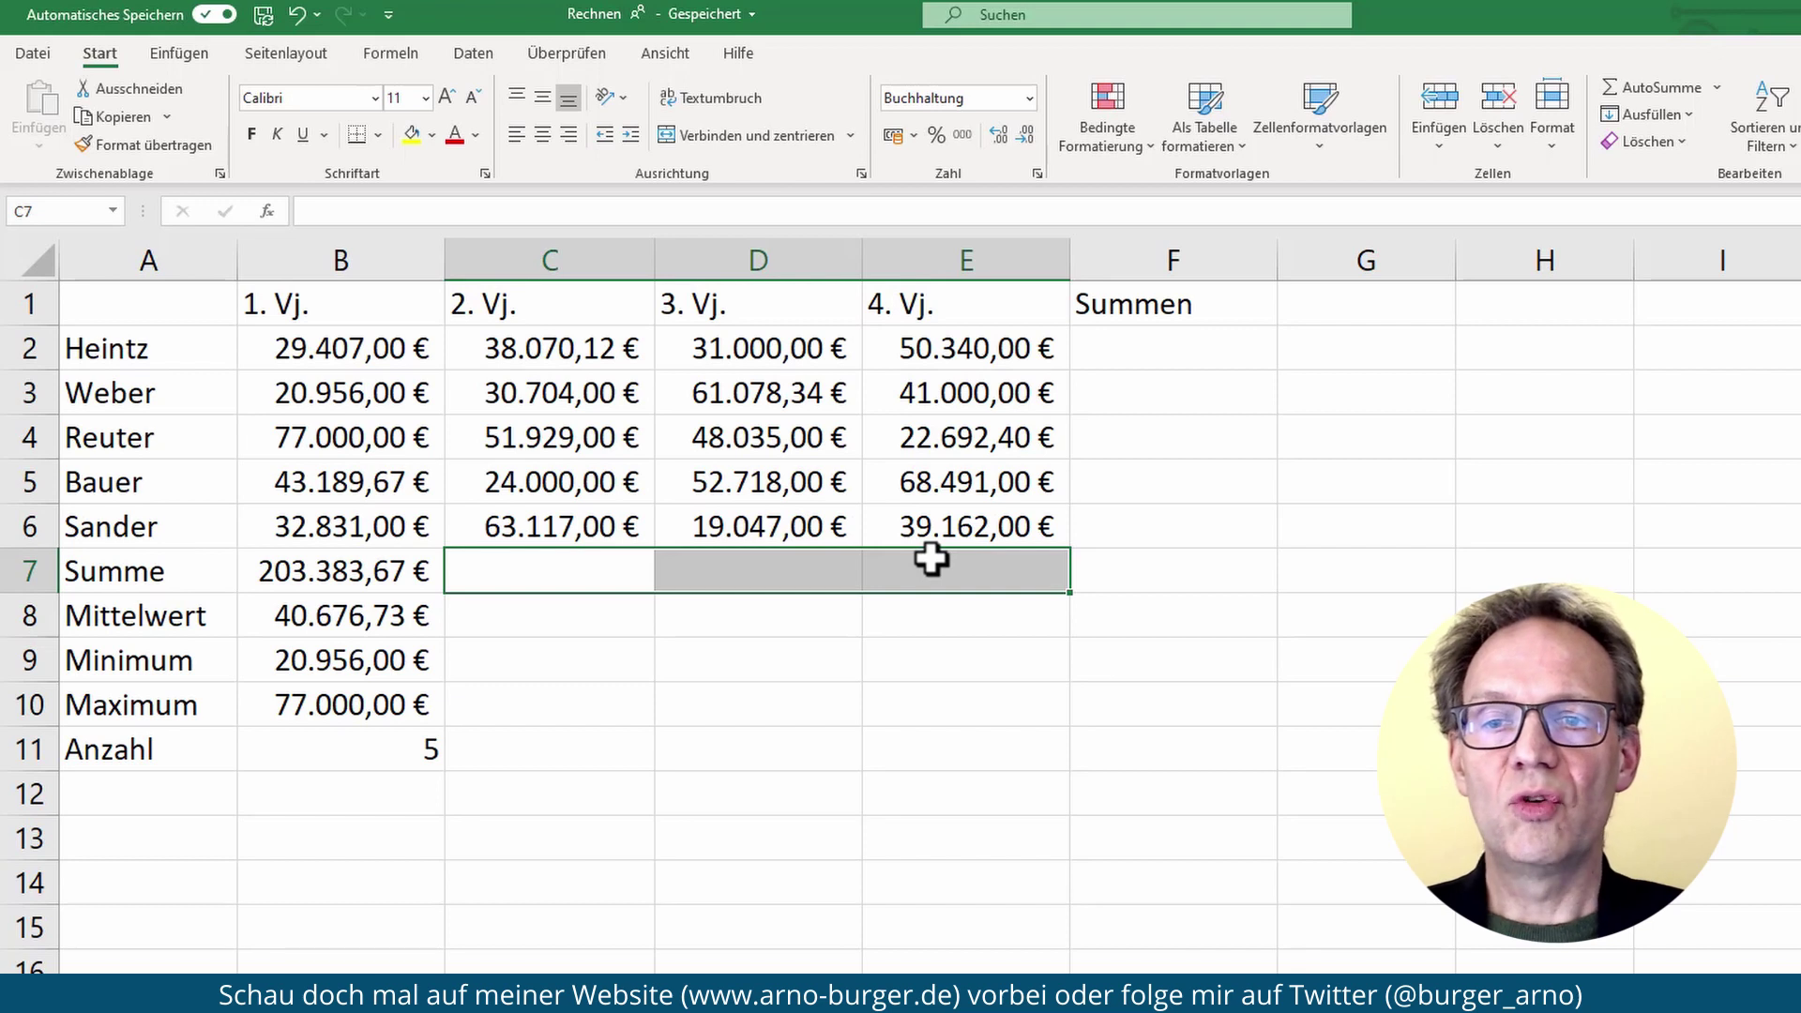
left_click(382, 572)
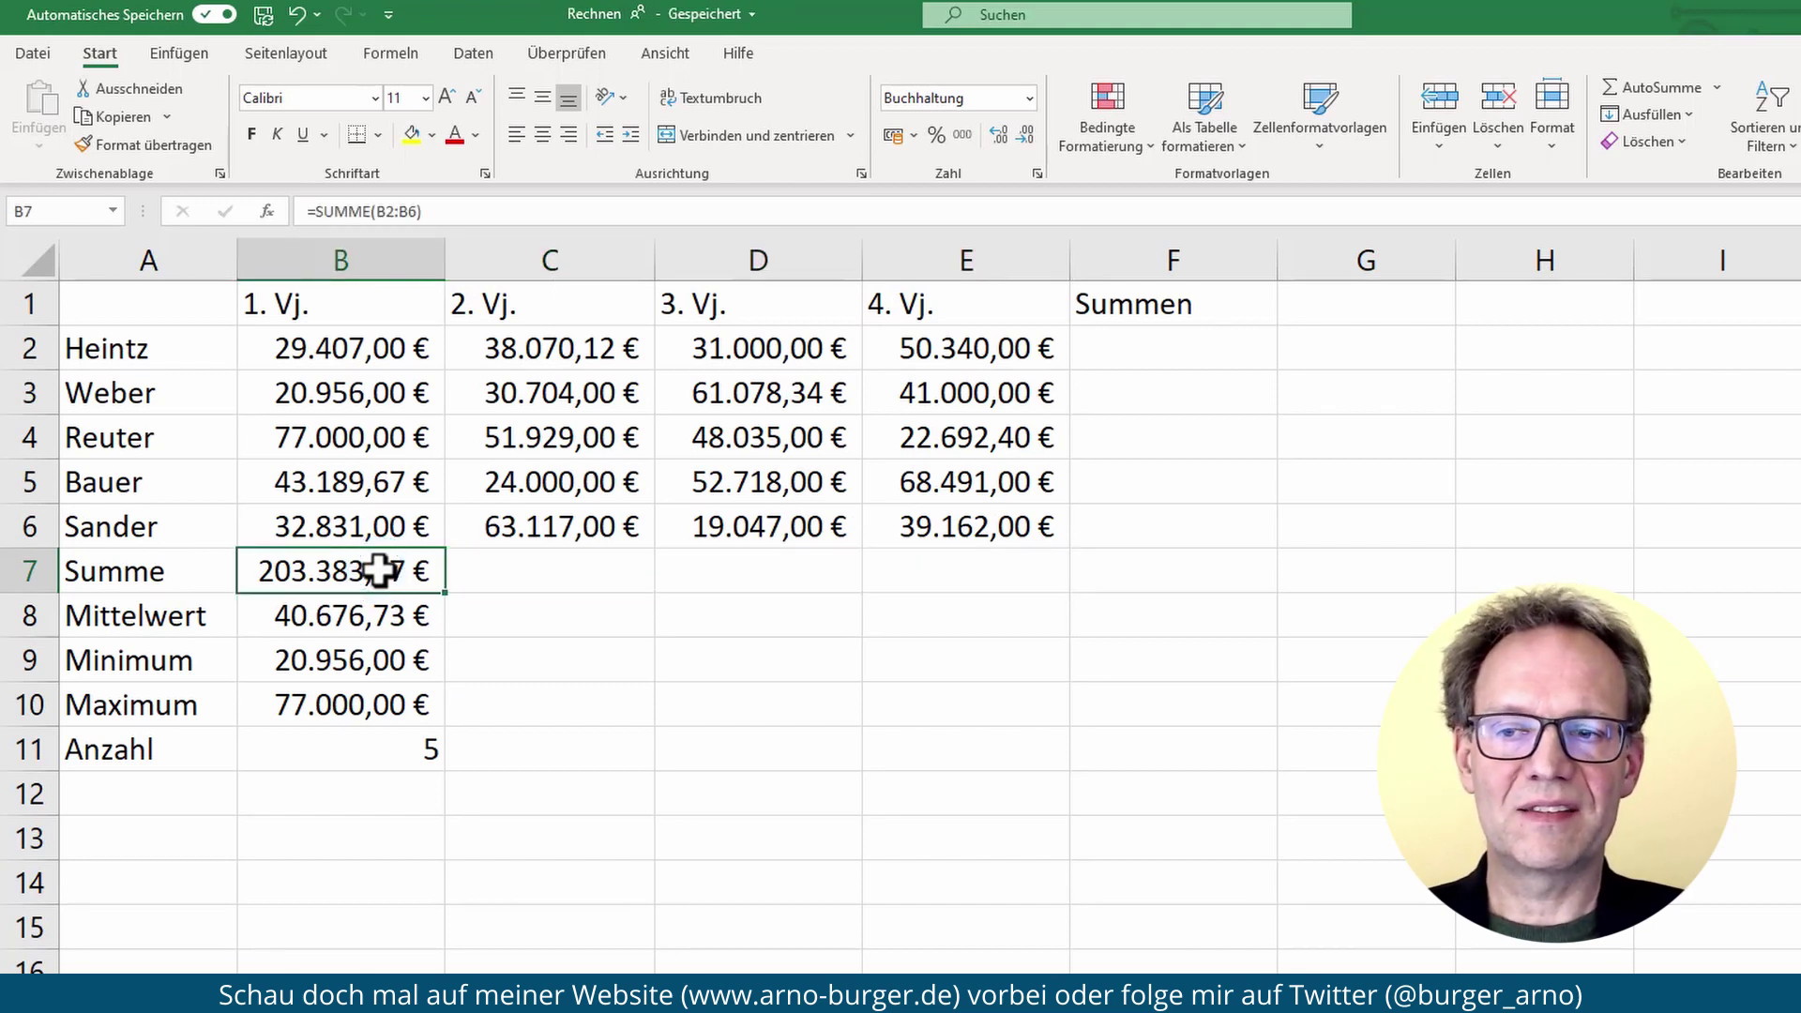
right_click(379, 569)
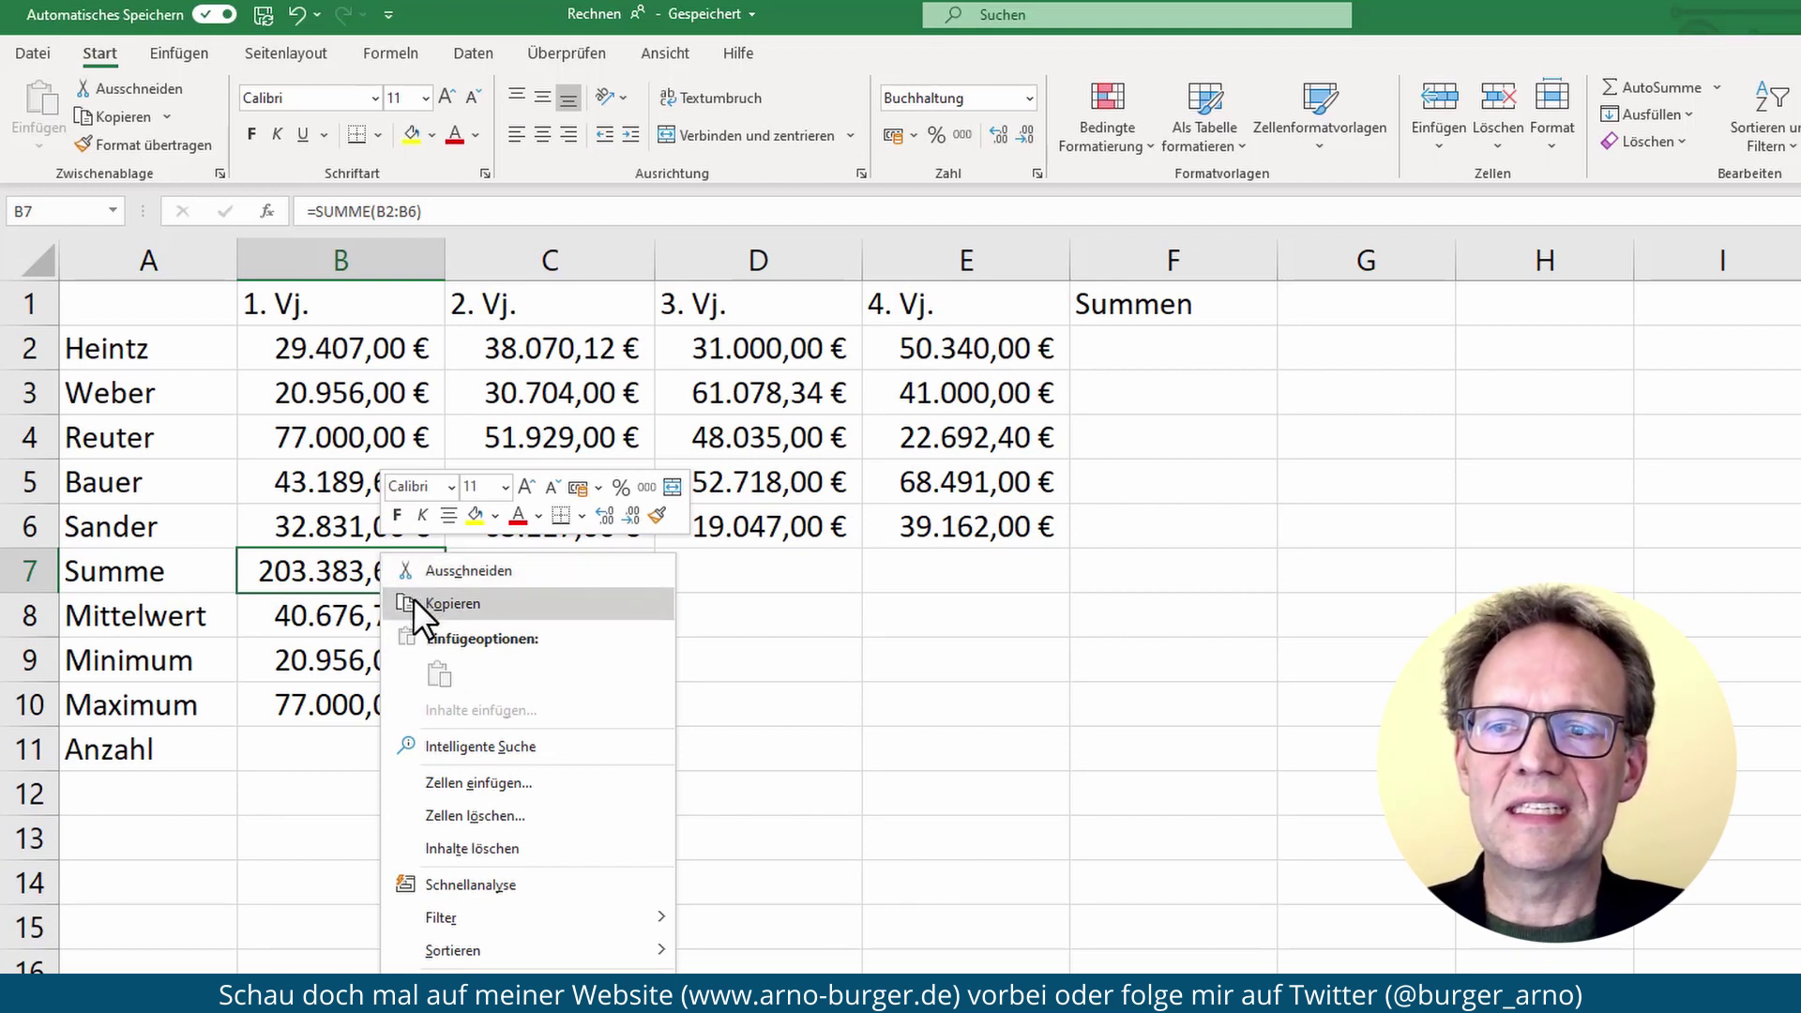
left_click(412, 603)
left_click(561, 573)
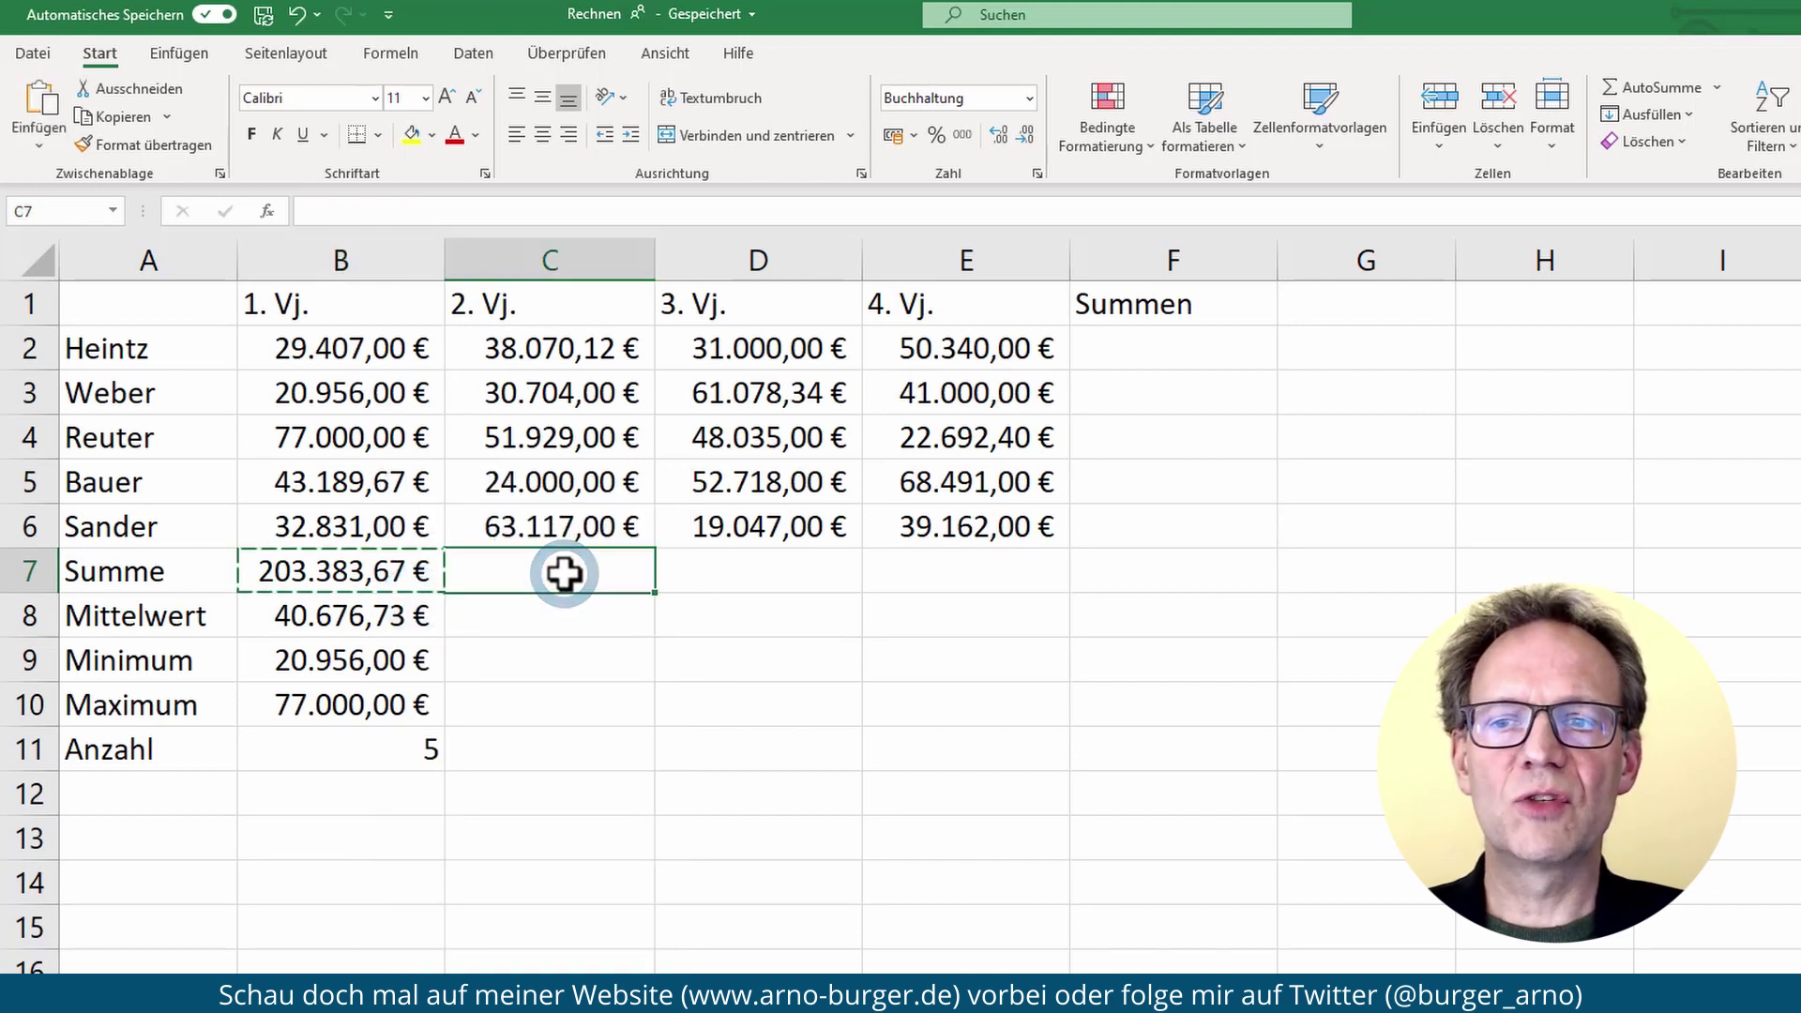
right_click(563, 574)
left_click(610, 661)
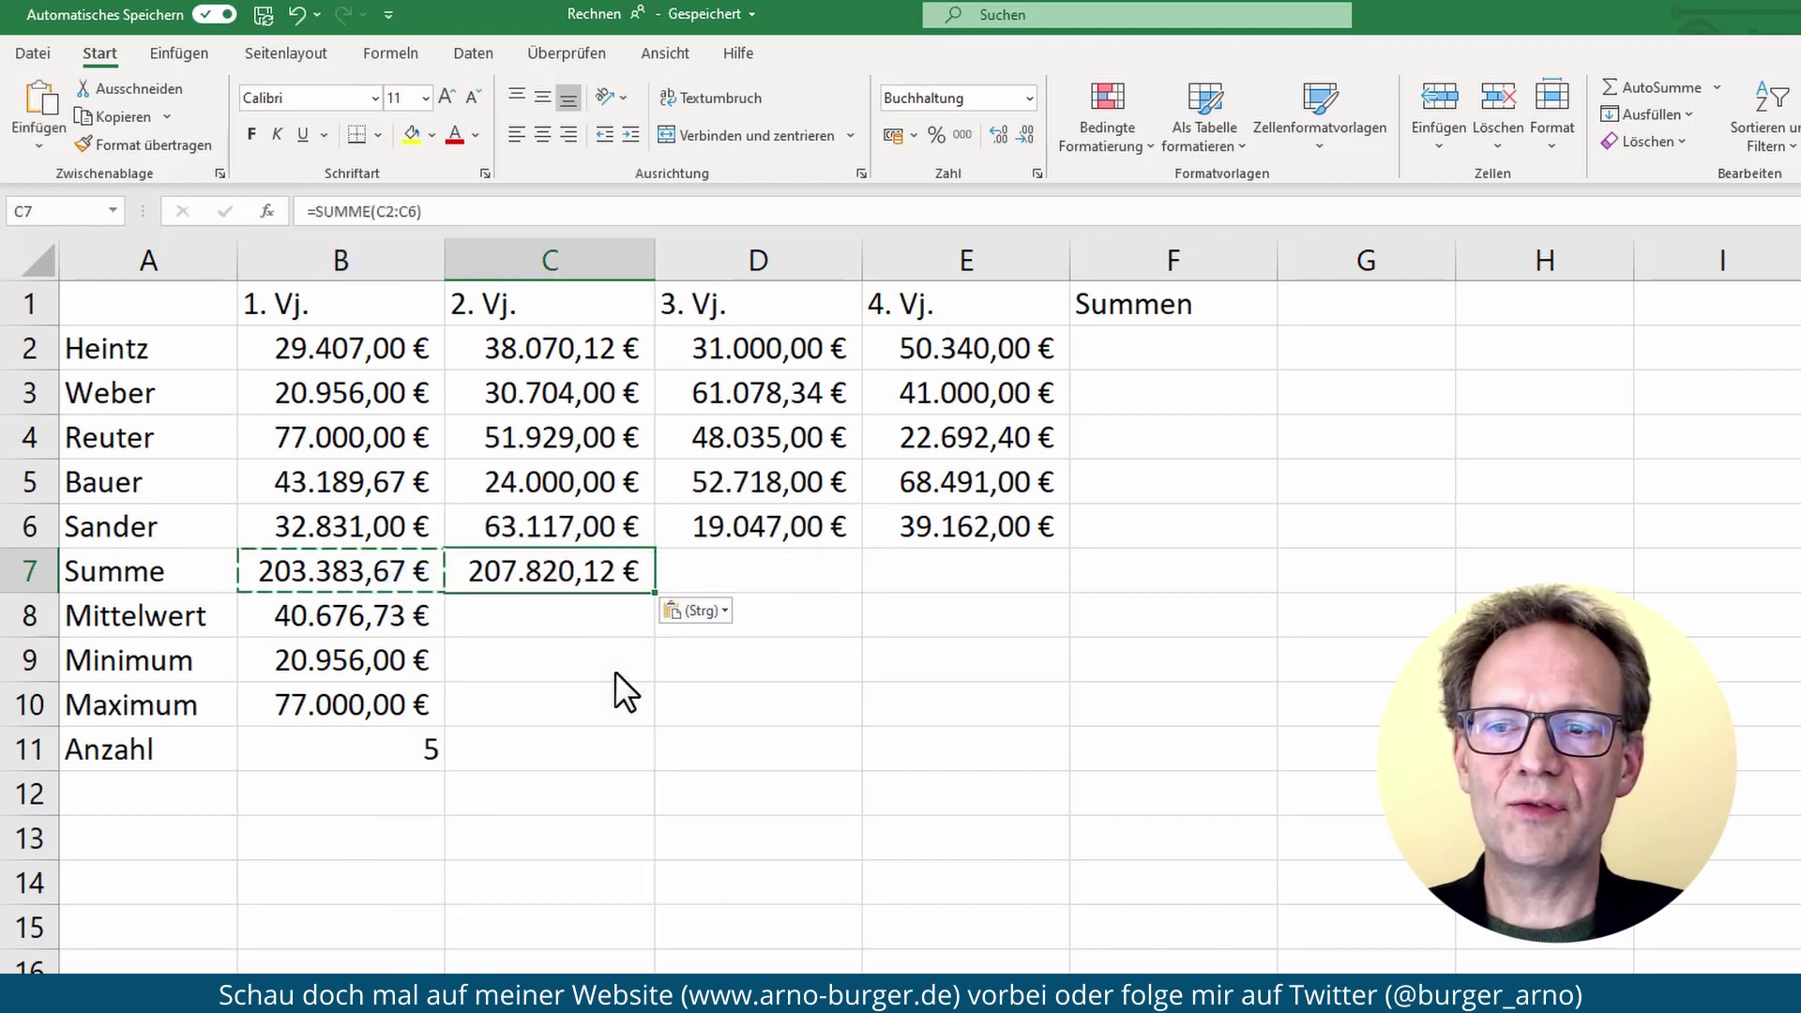
key("ctrl+z")
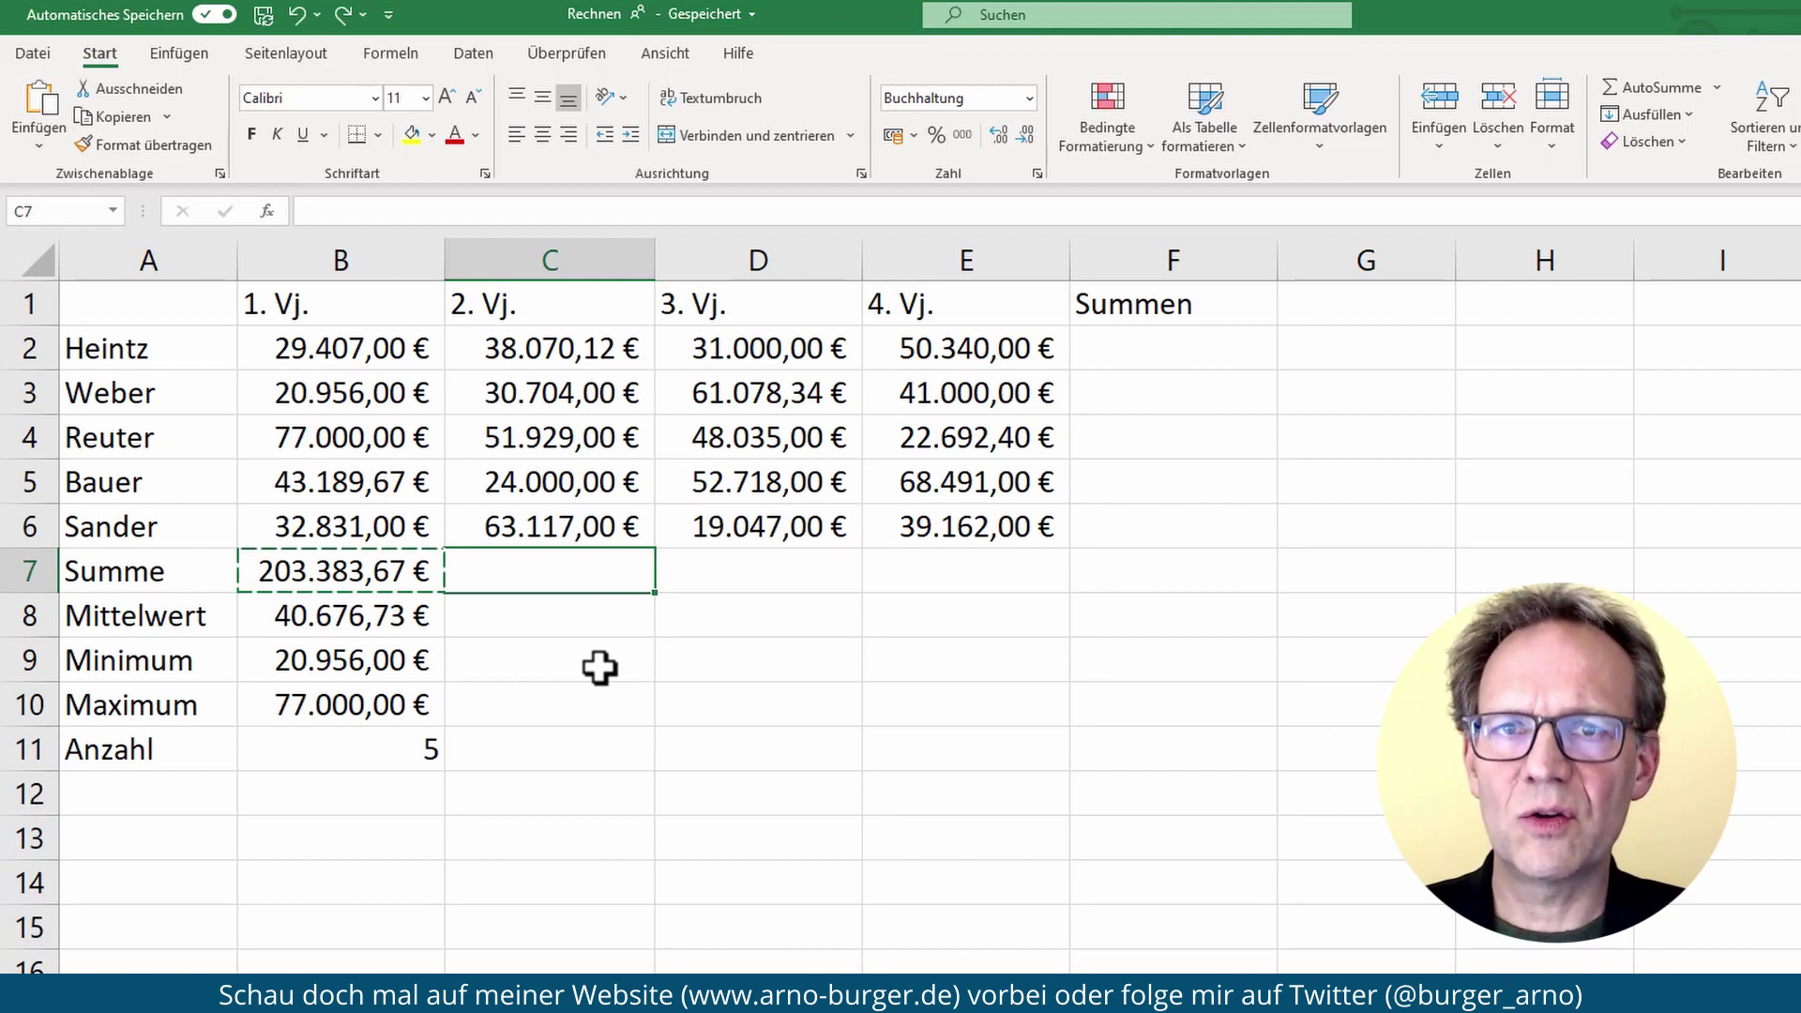
left_click(385, 576)
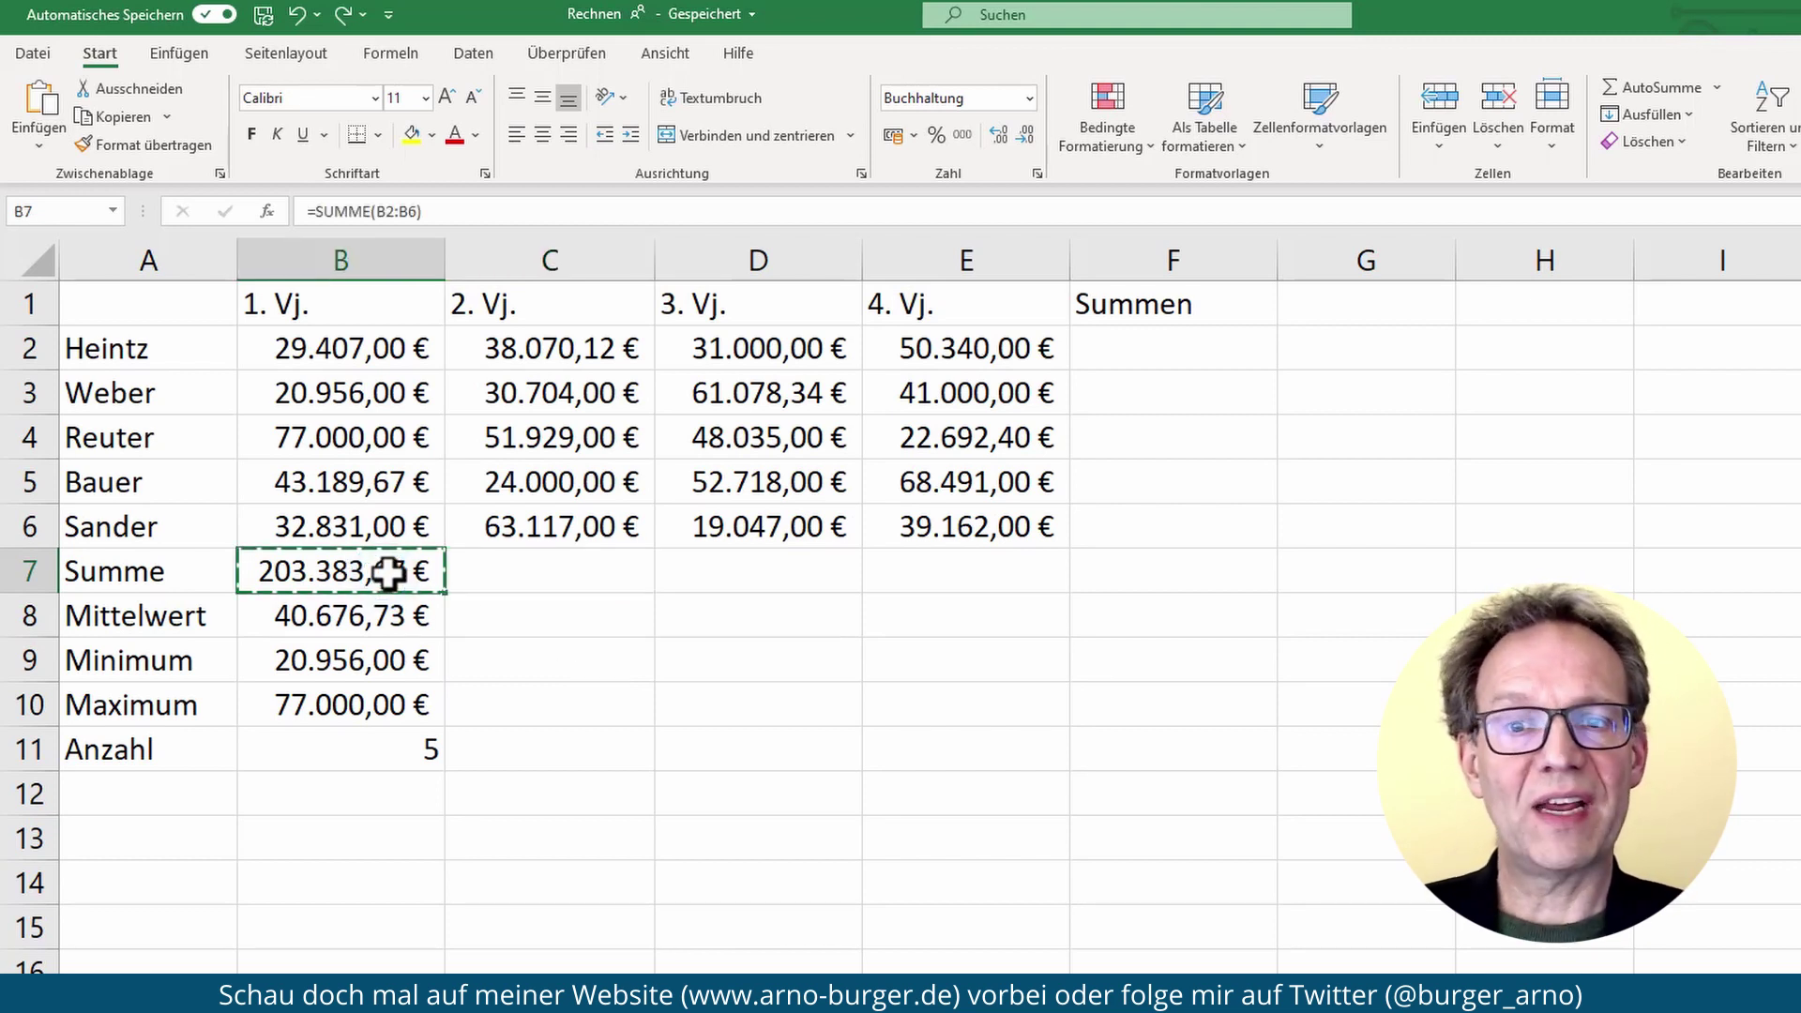
key("Escape")
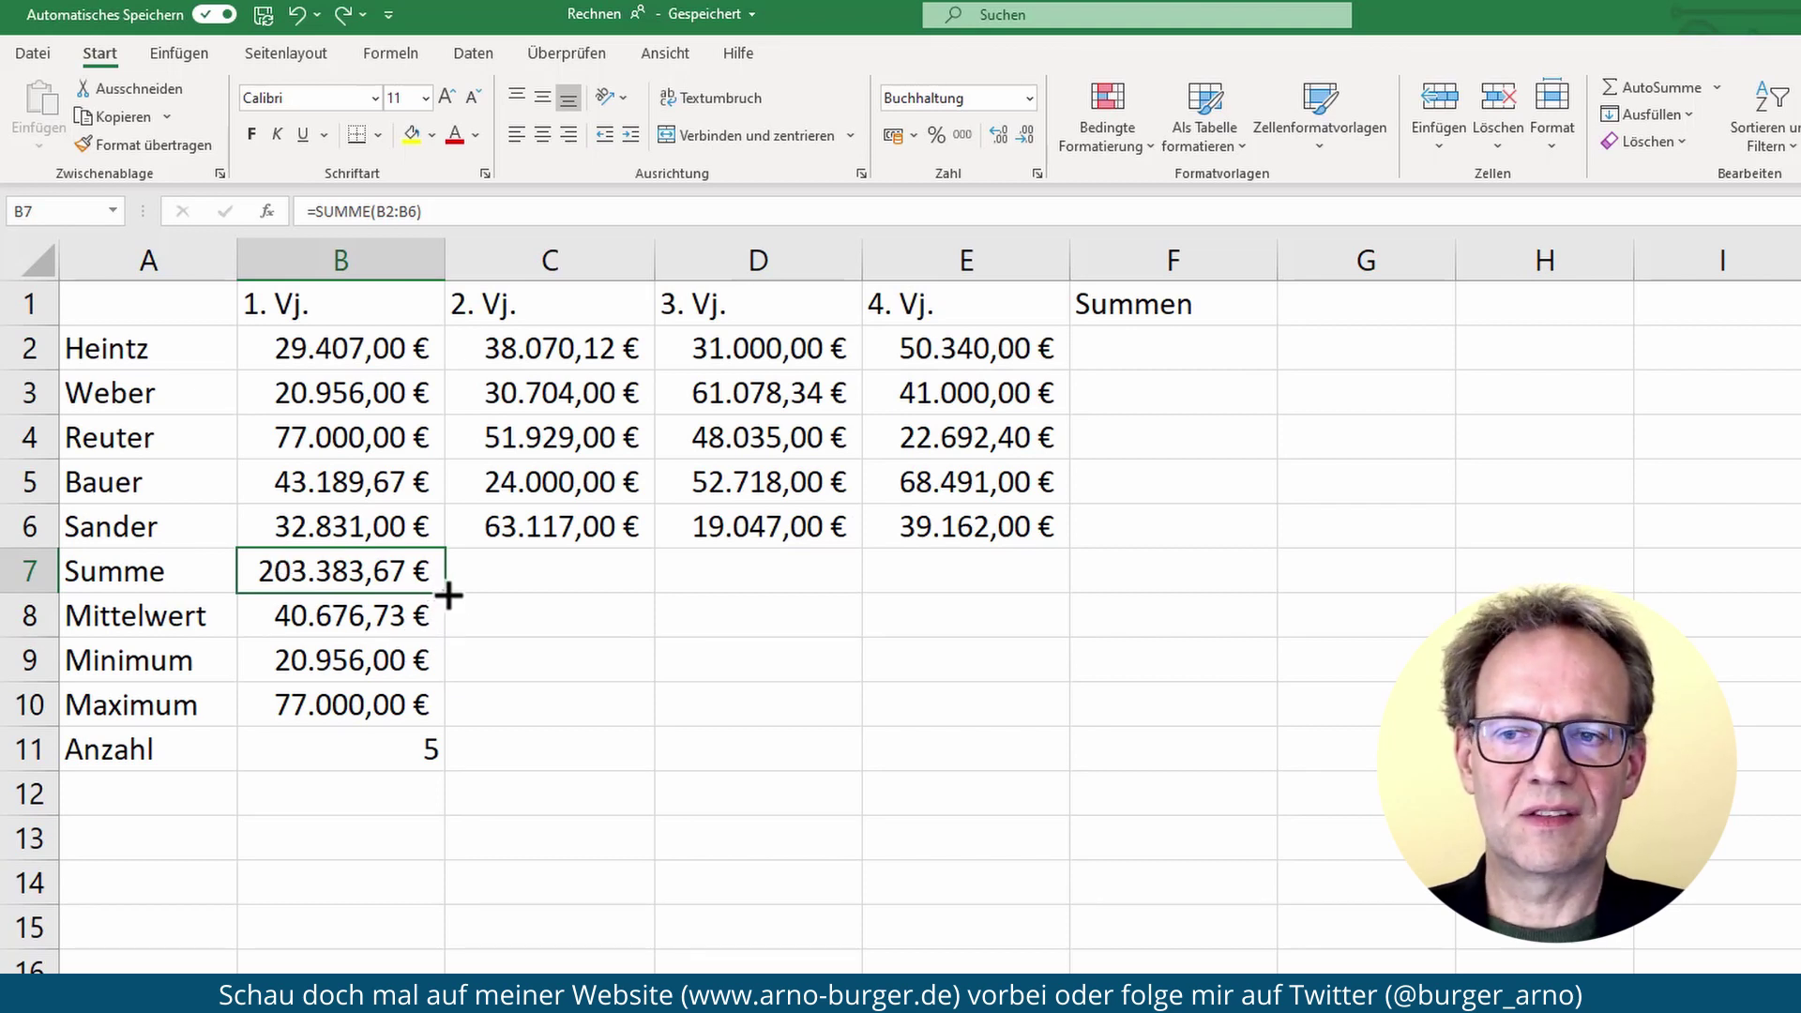
Step: Fill B7's SUMME to E7, giving 207.820,12 €, 211.878,34 € and 221.685,40 €
left_click(448, 596)
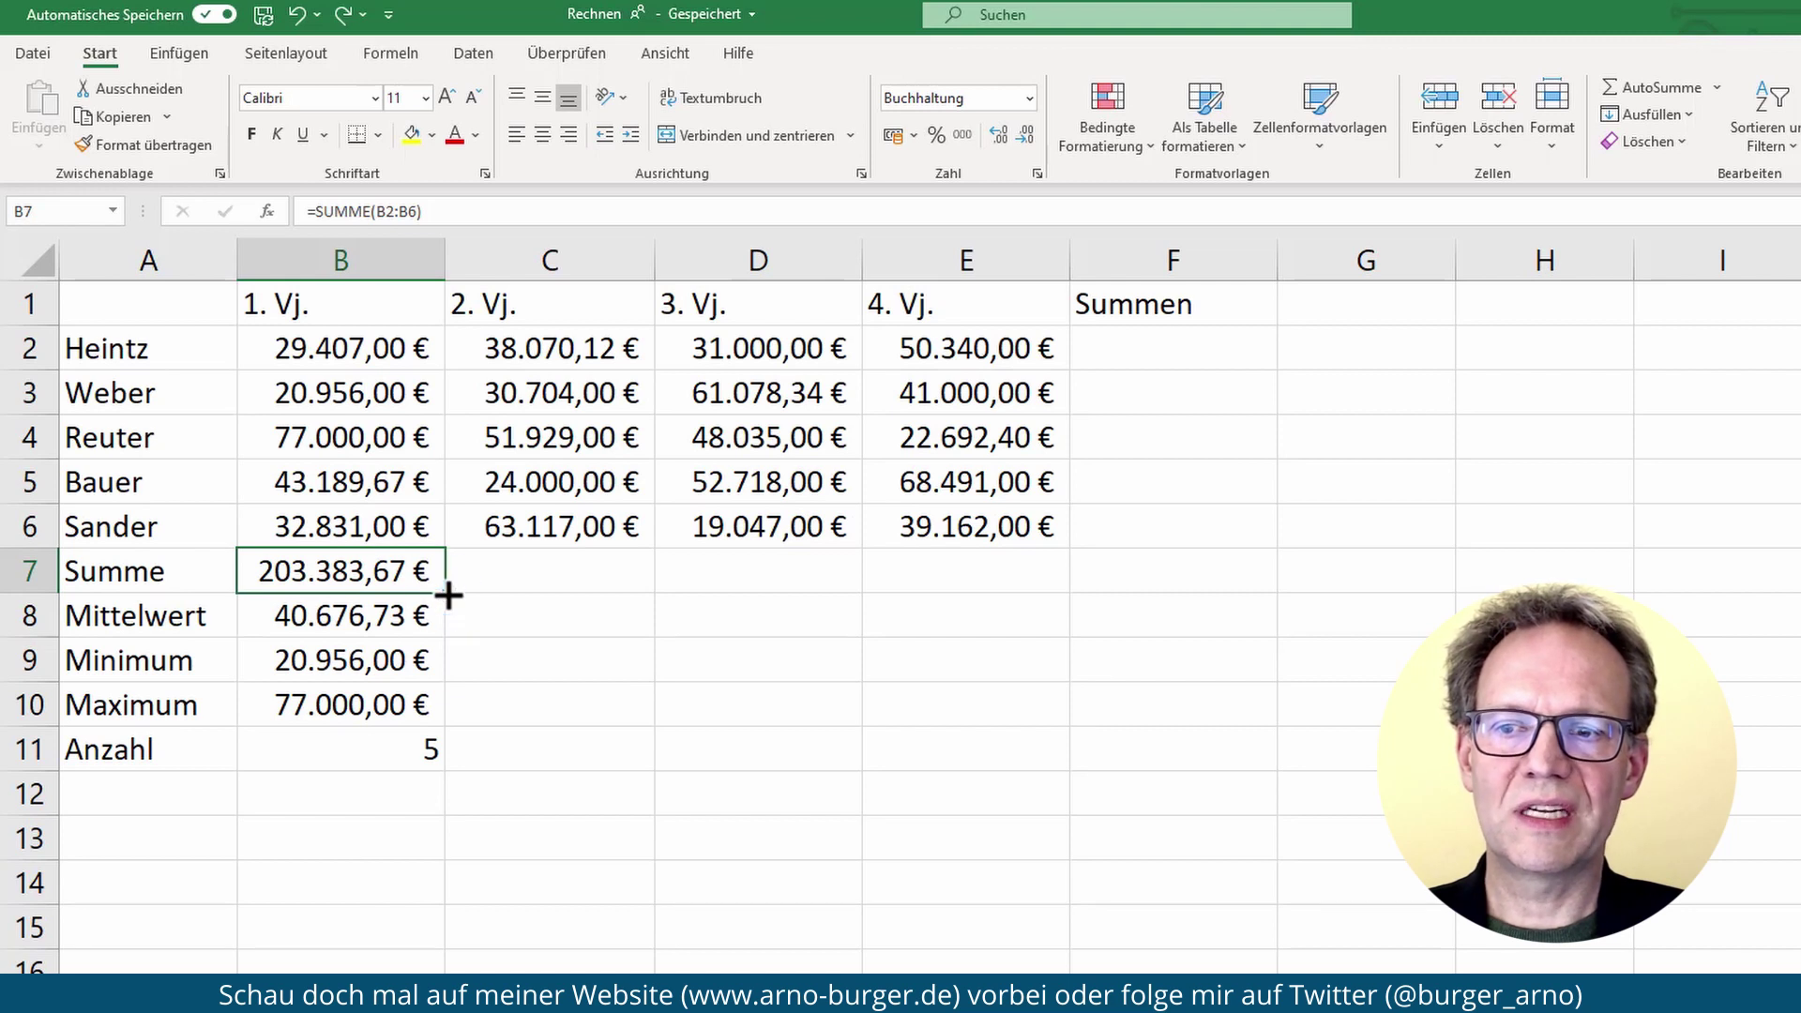
left_click_drag(554, 589, 976, 590)
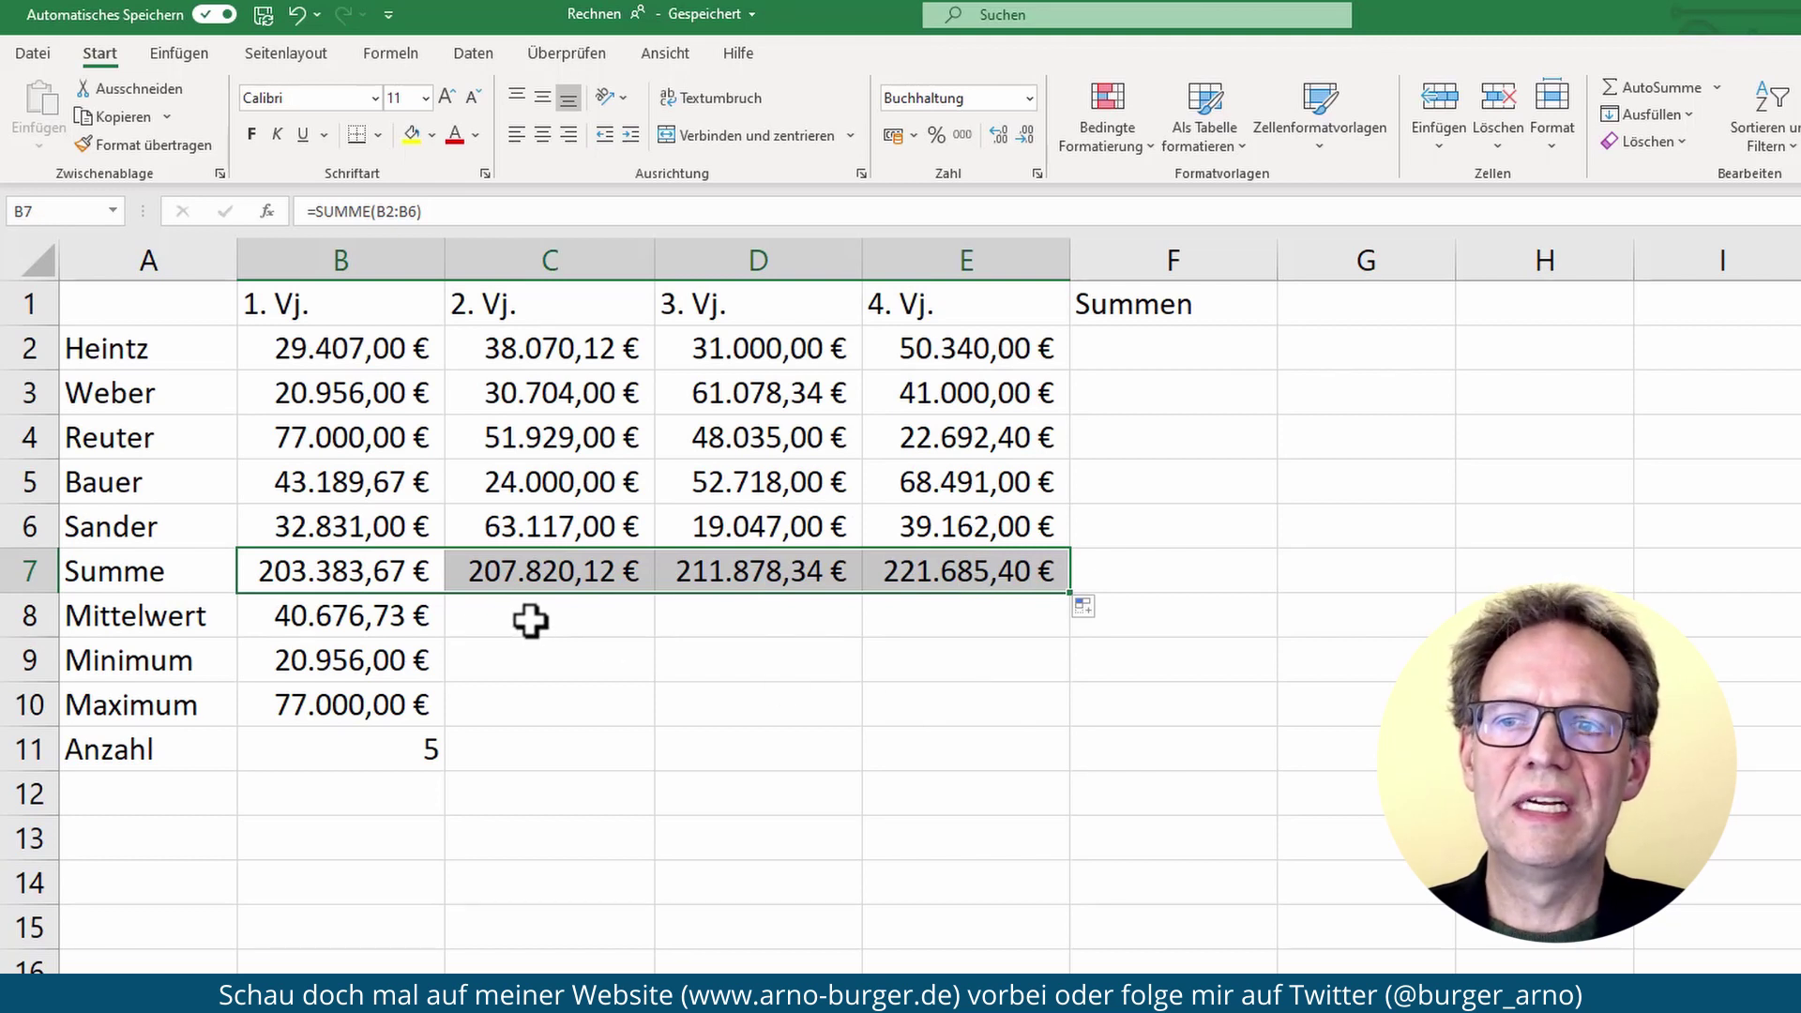
left_click(404, 570)
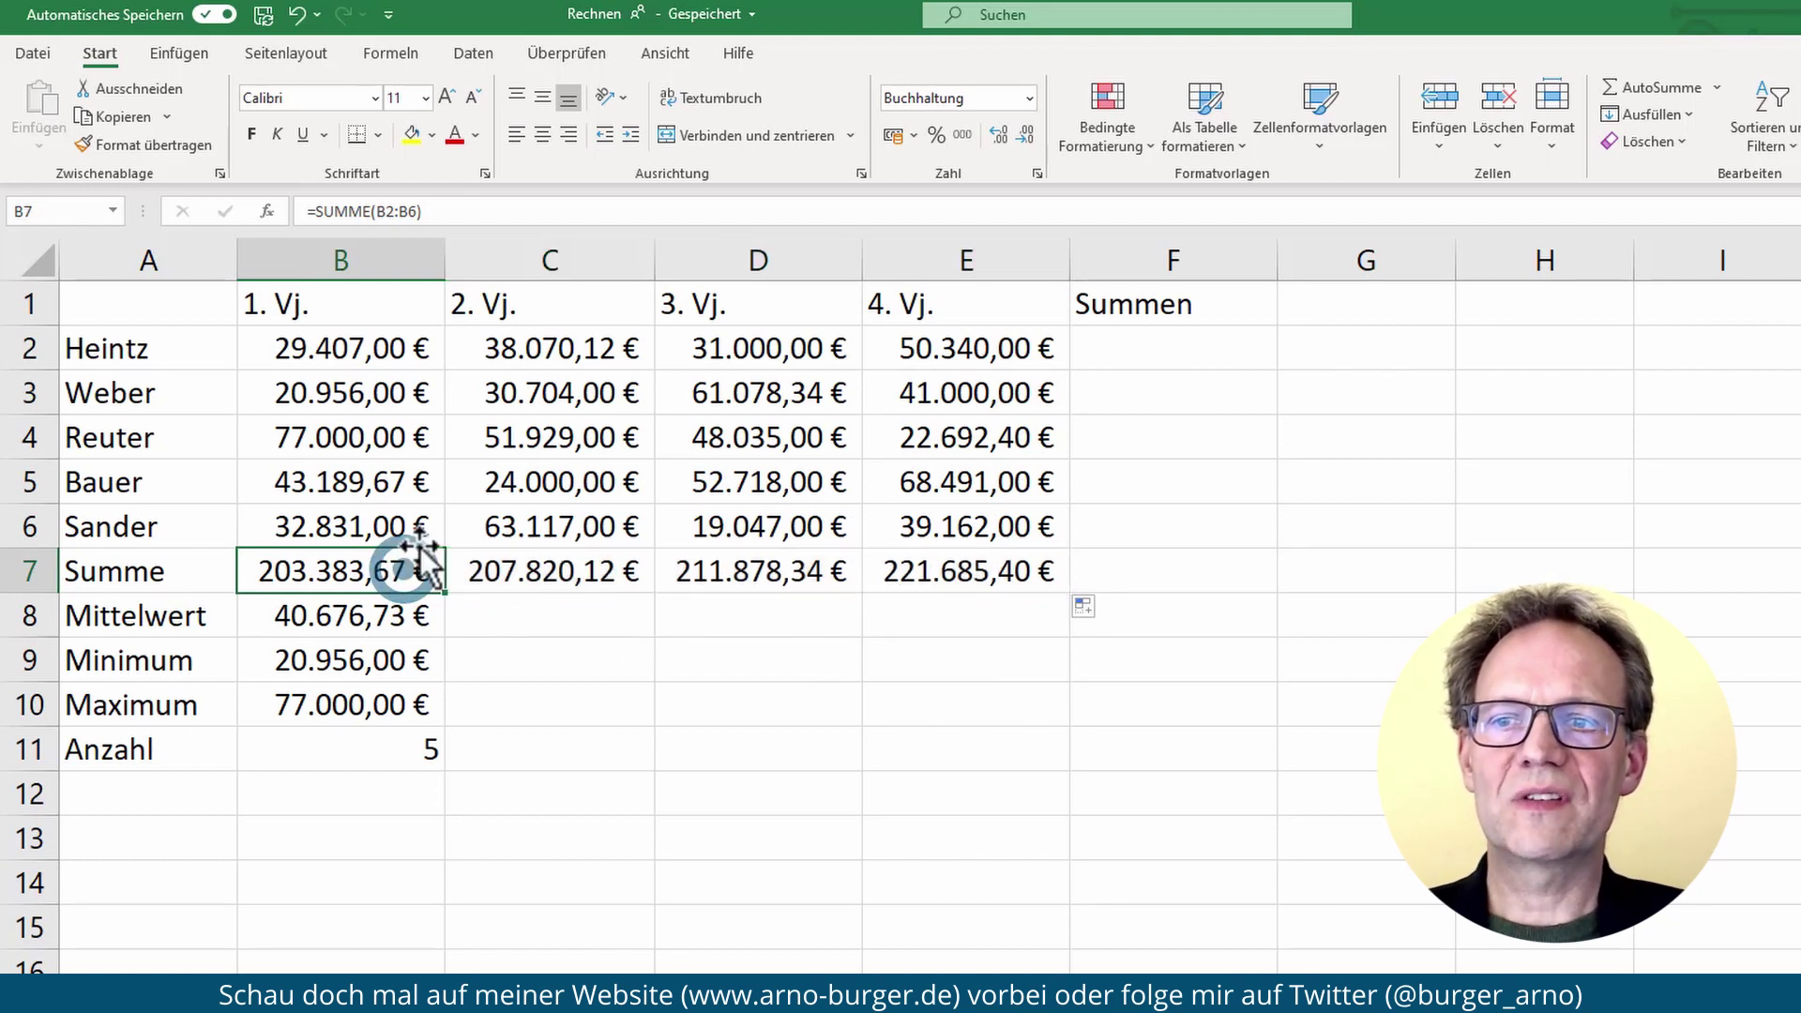
left_click(523, 573)
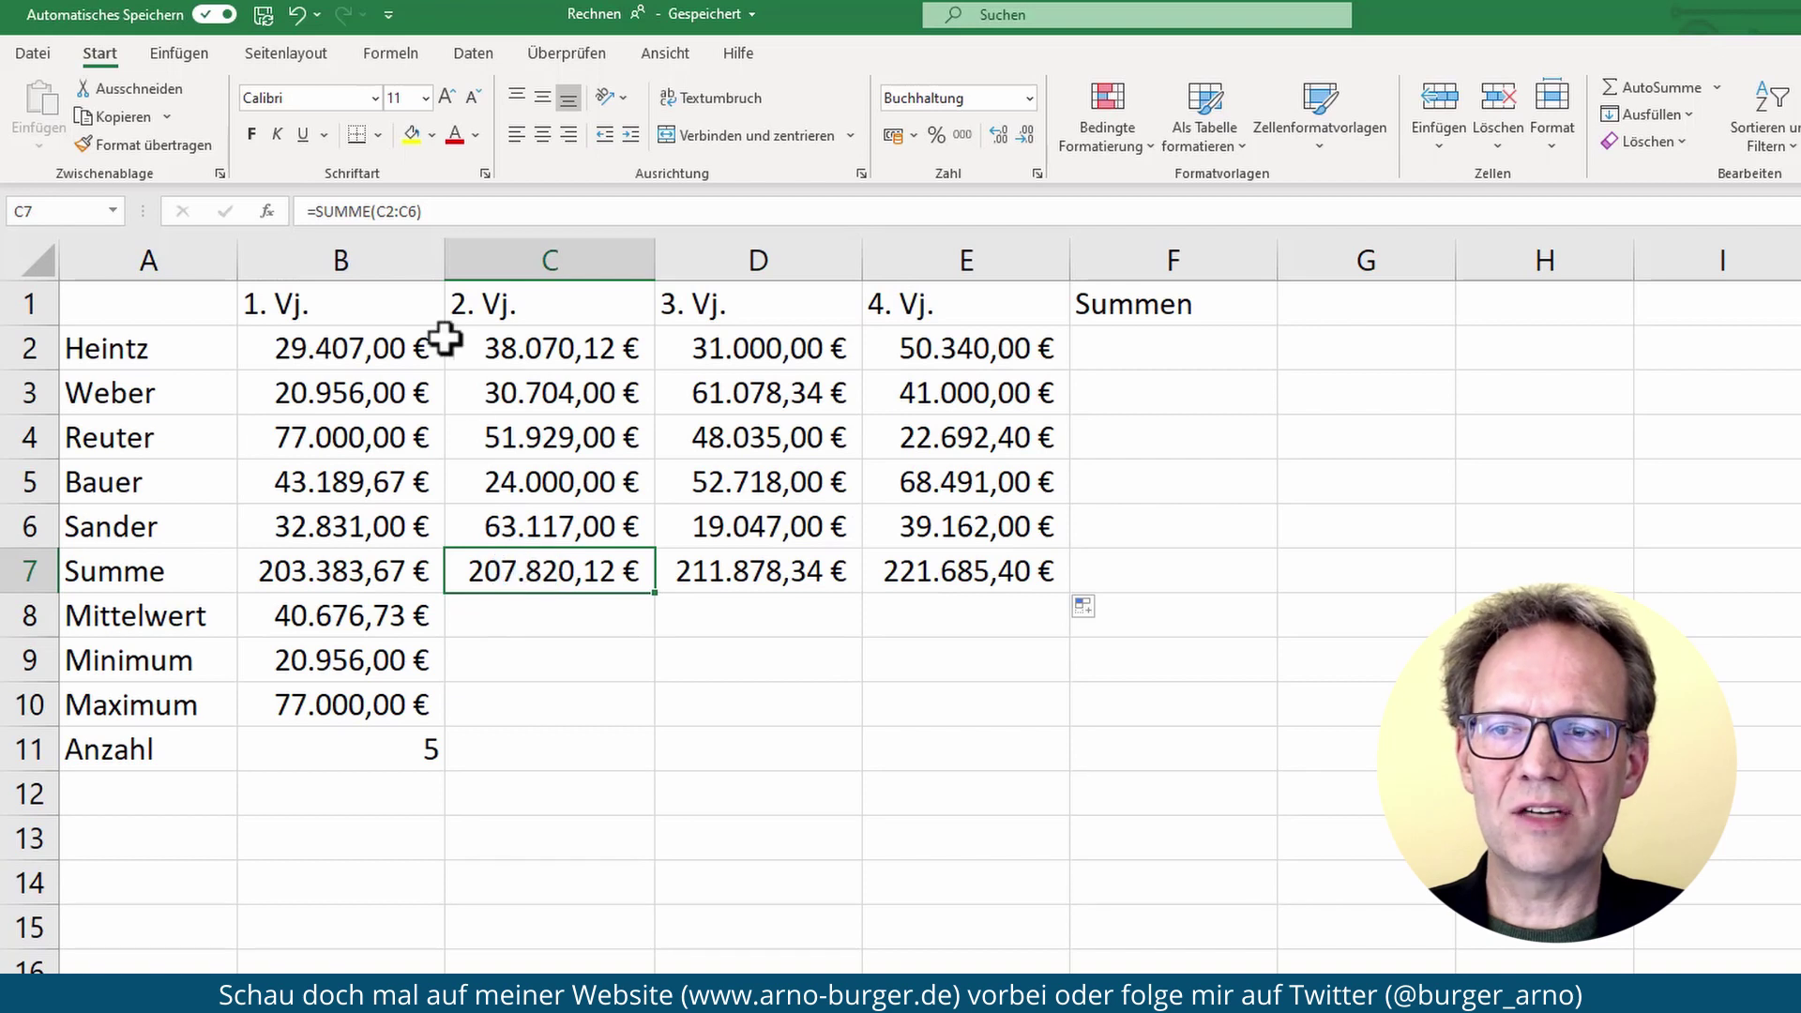
left_click(708, 570)
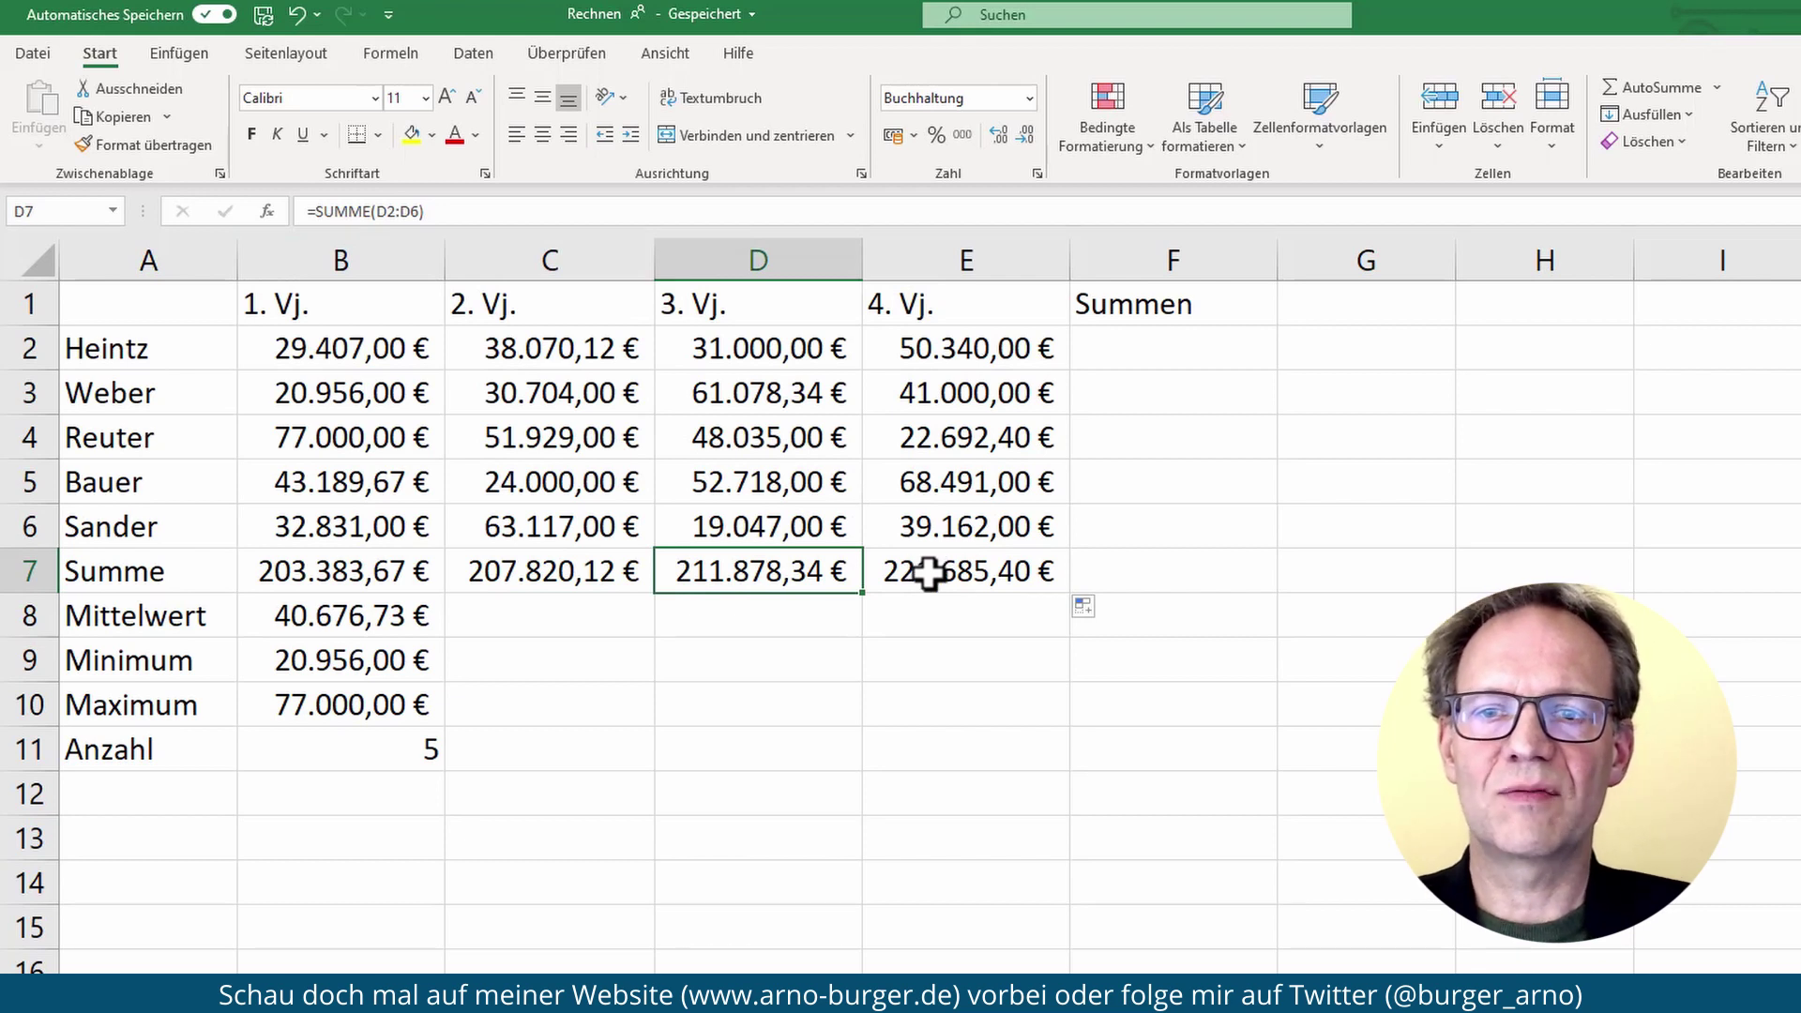
double_click(929, 563)
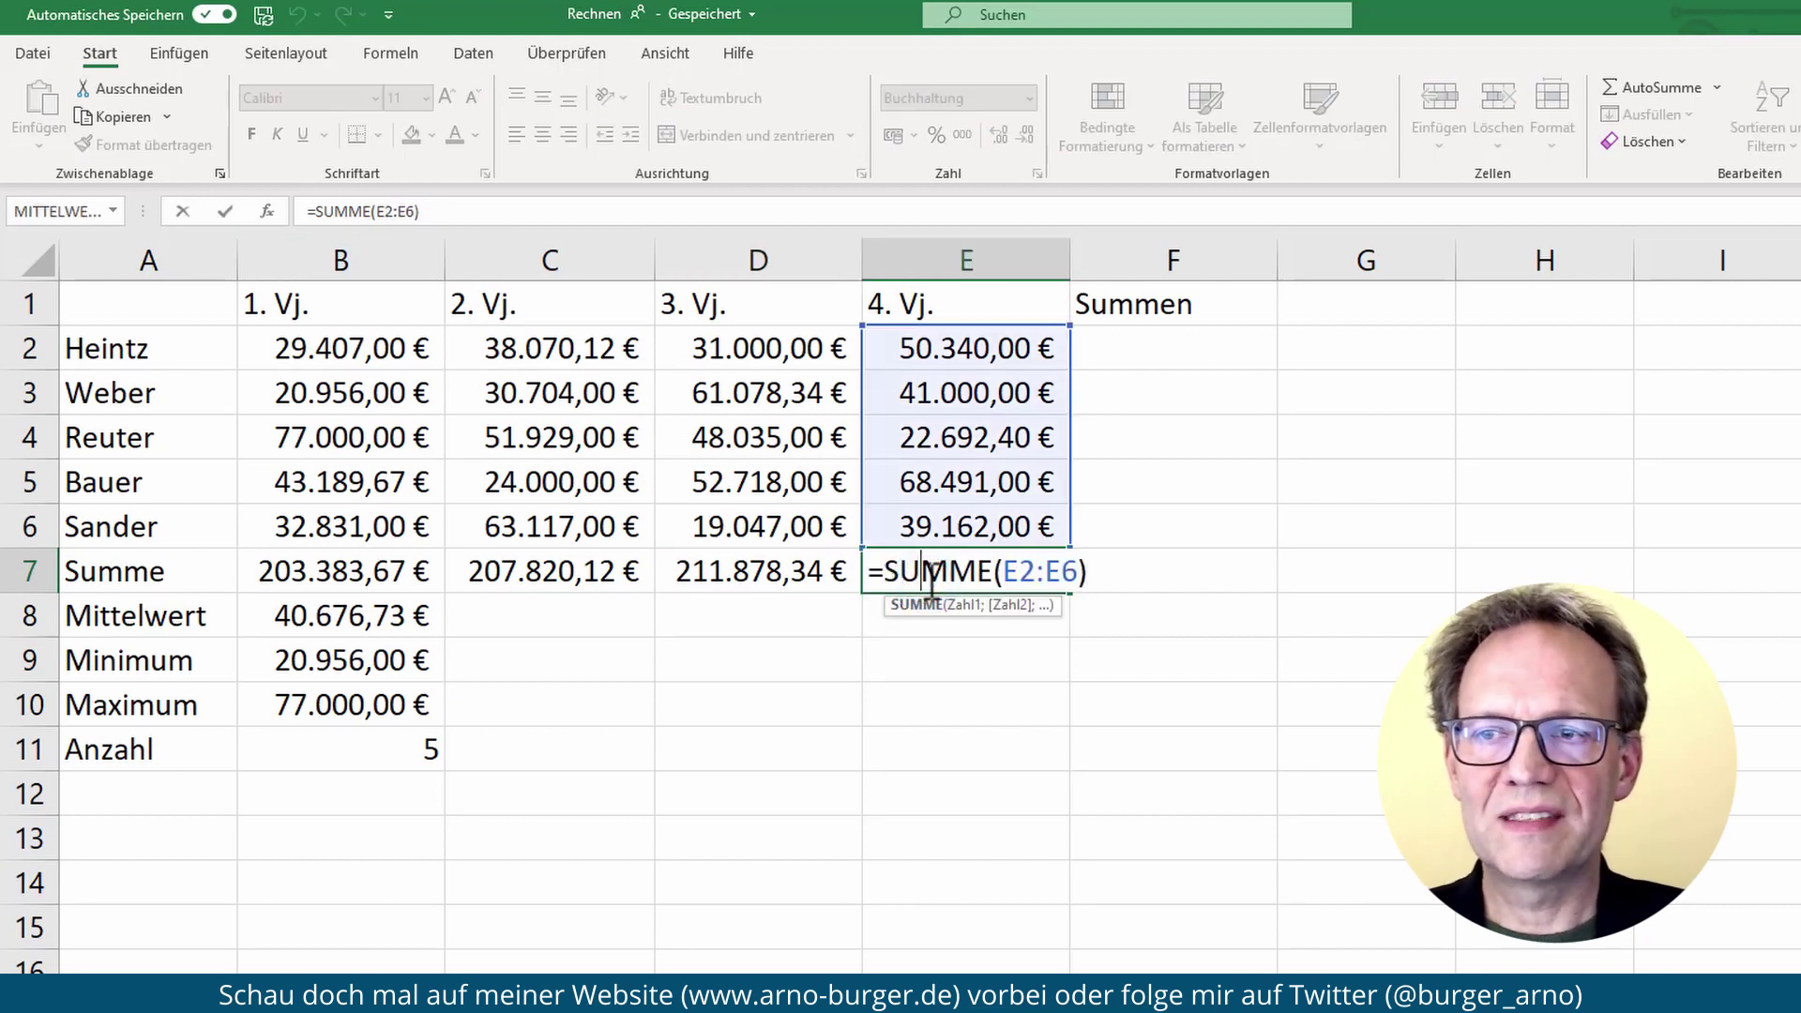
key("ctrl+Return")
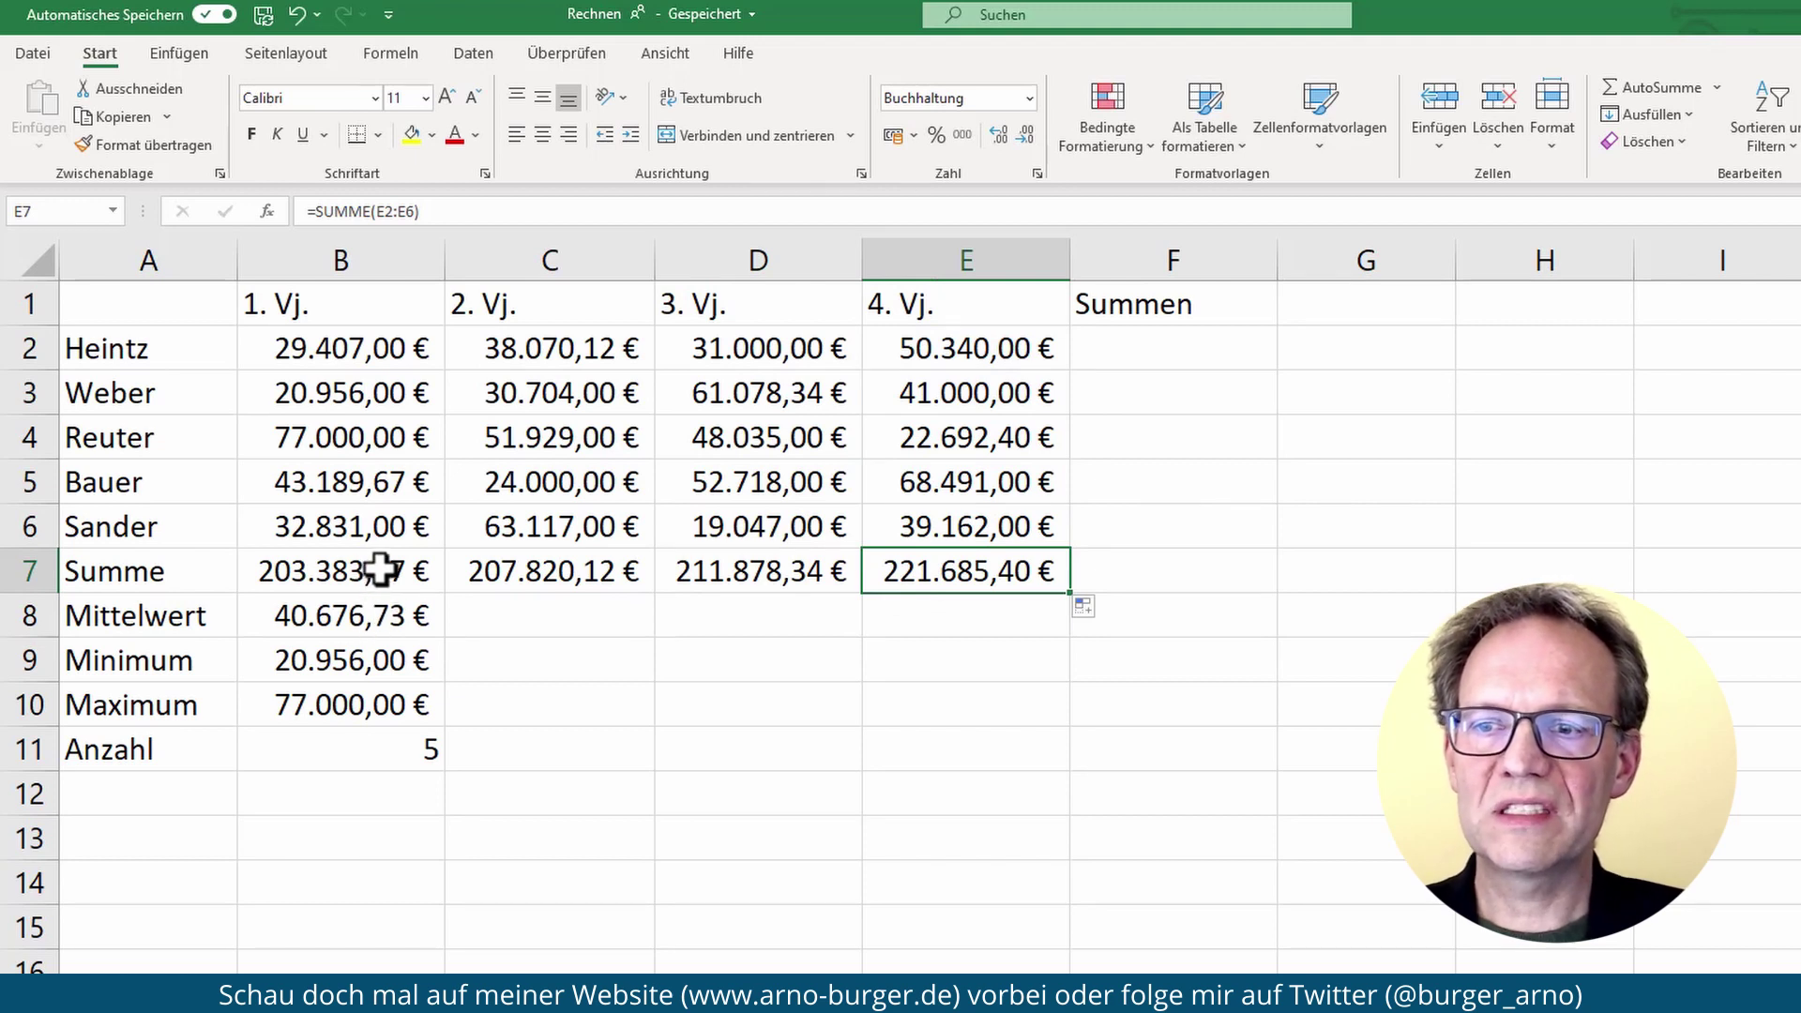
Step: Copy the B7:B11 Summe-to-Anzahl formulas and paste them into C7:F11
left_click_drag(377, 570, 395, 740)
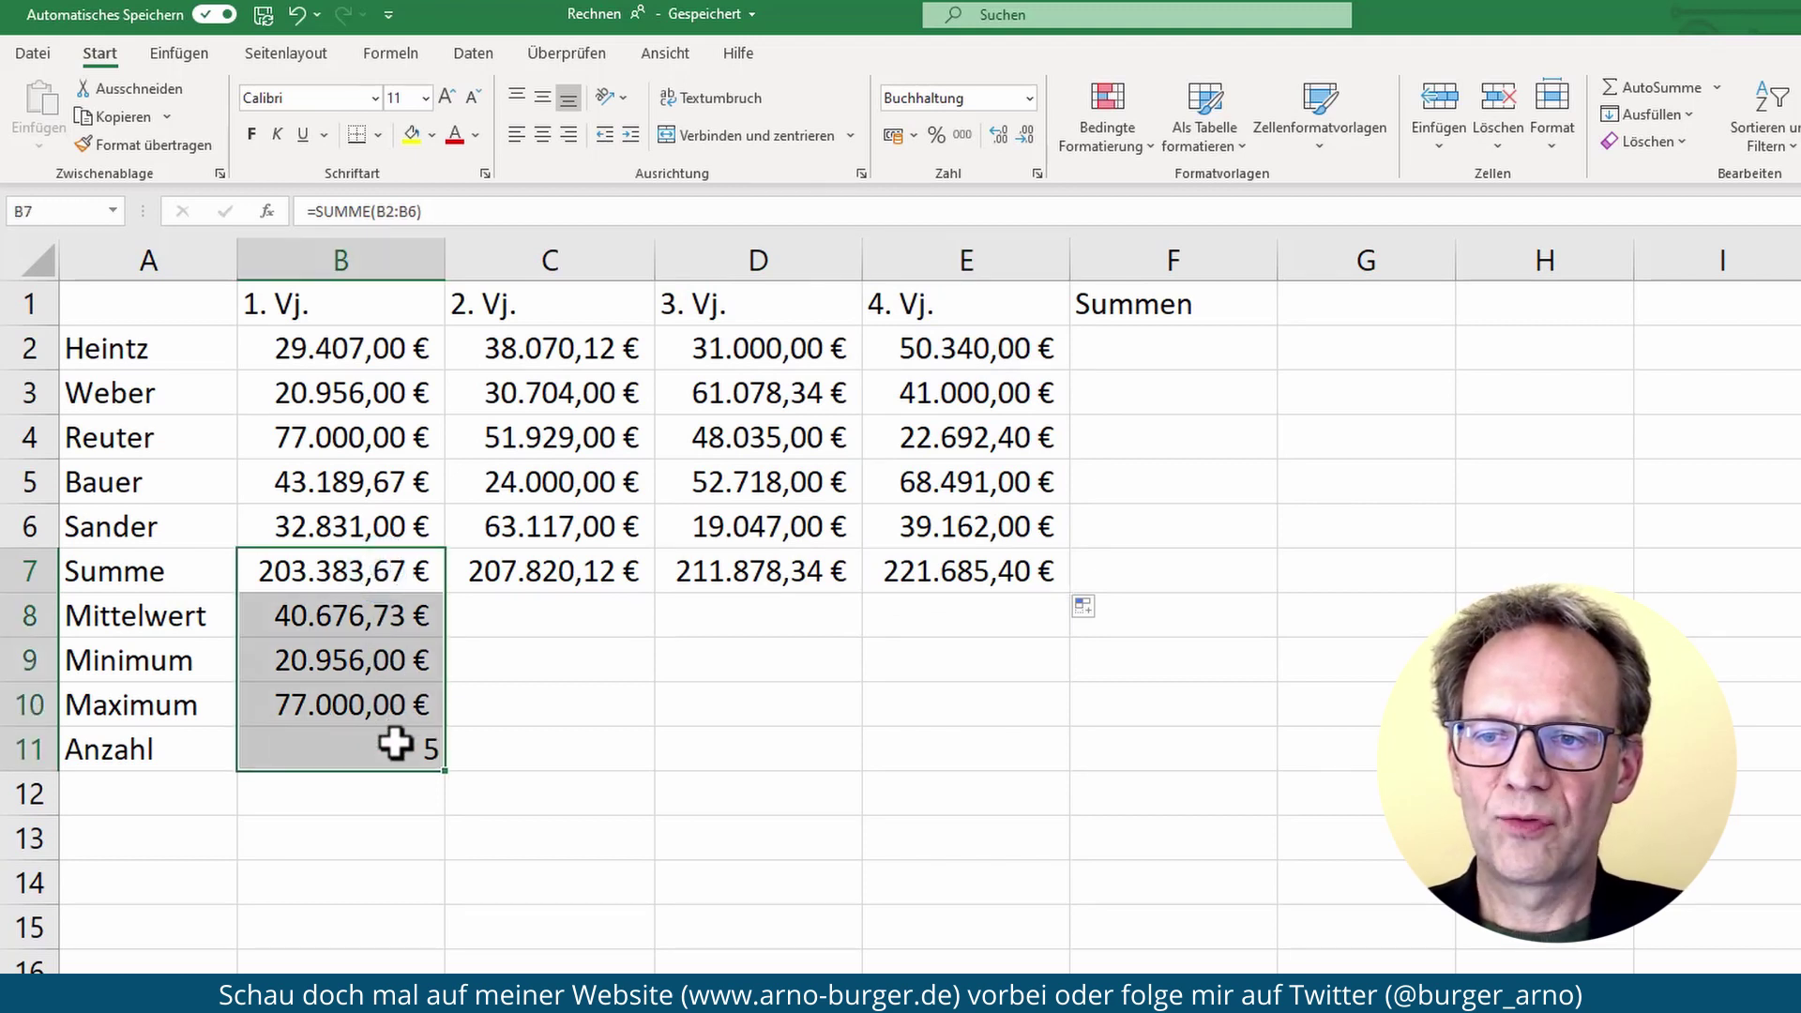
key("alt+shift+F10")
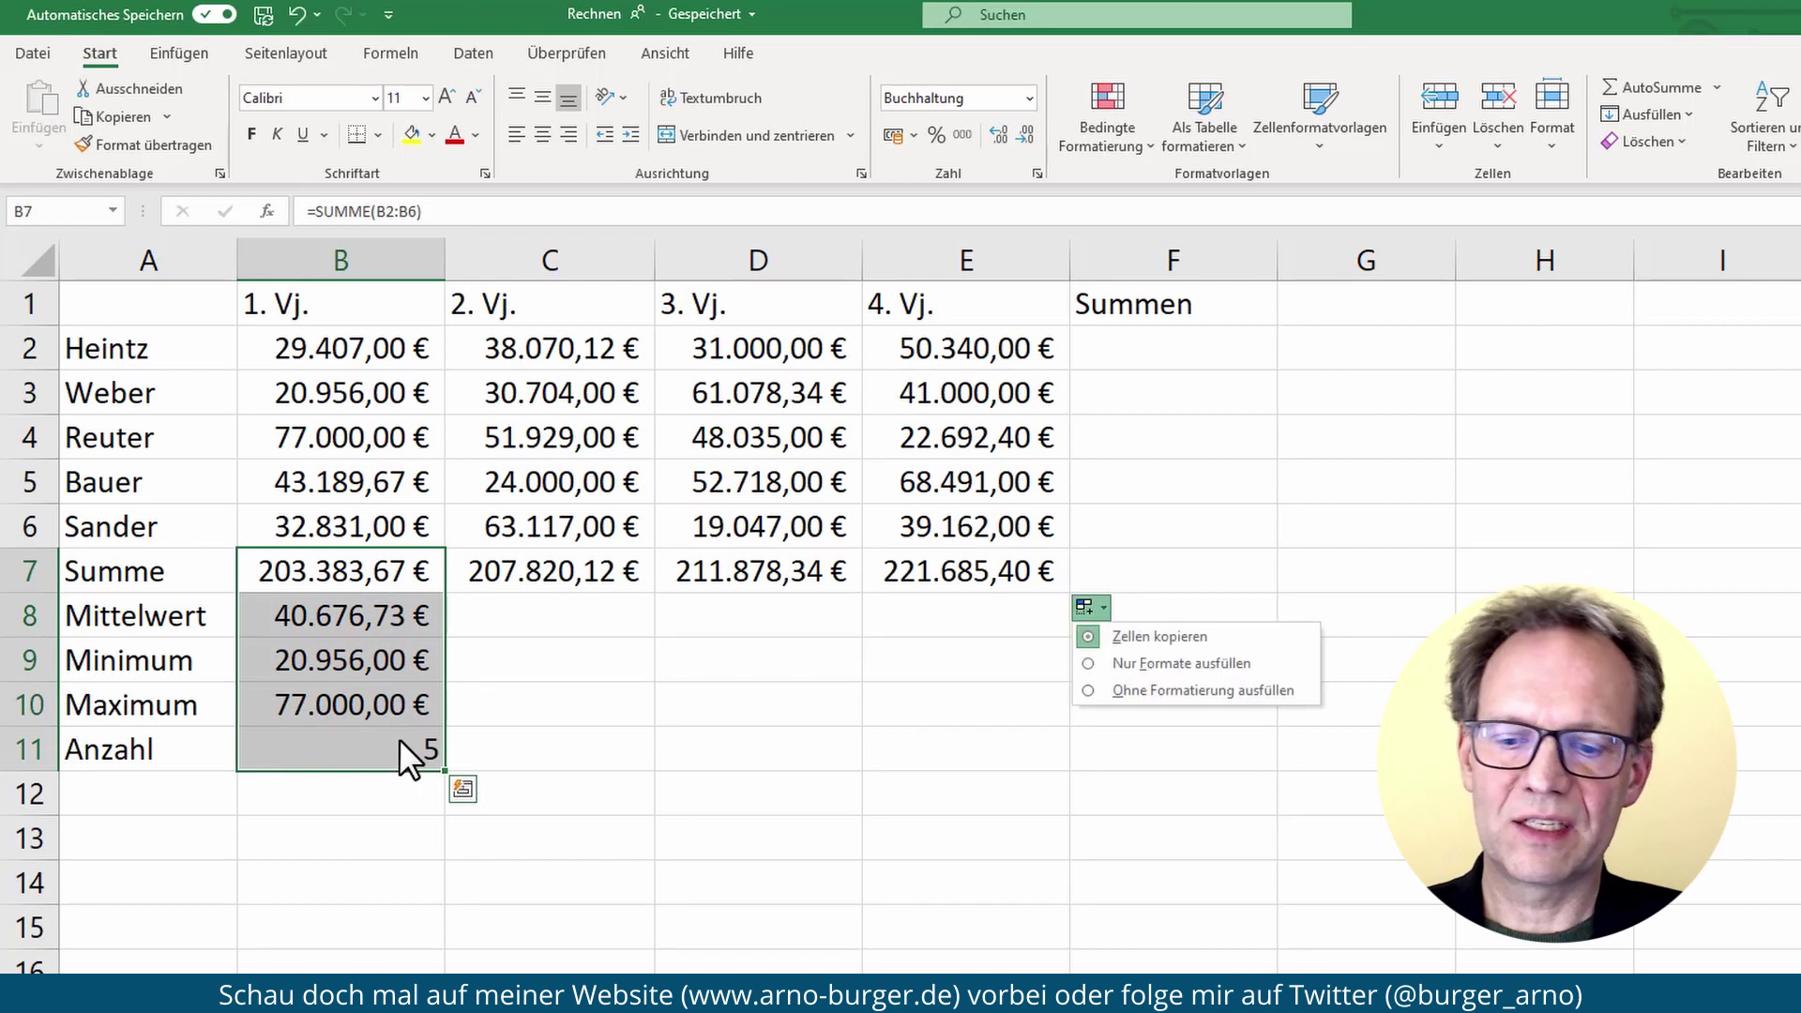
key("Escape")
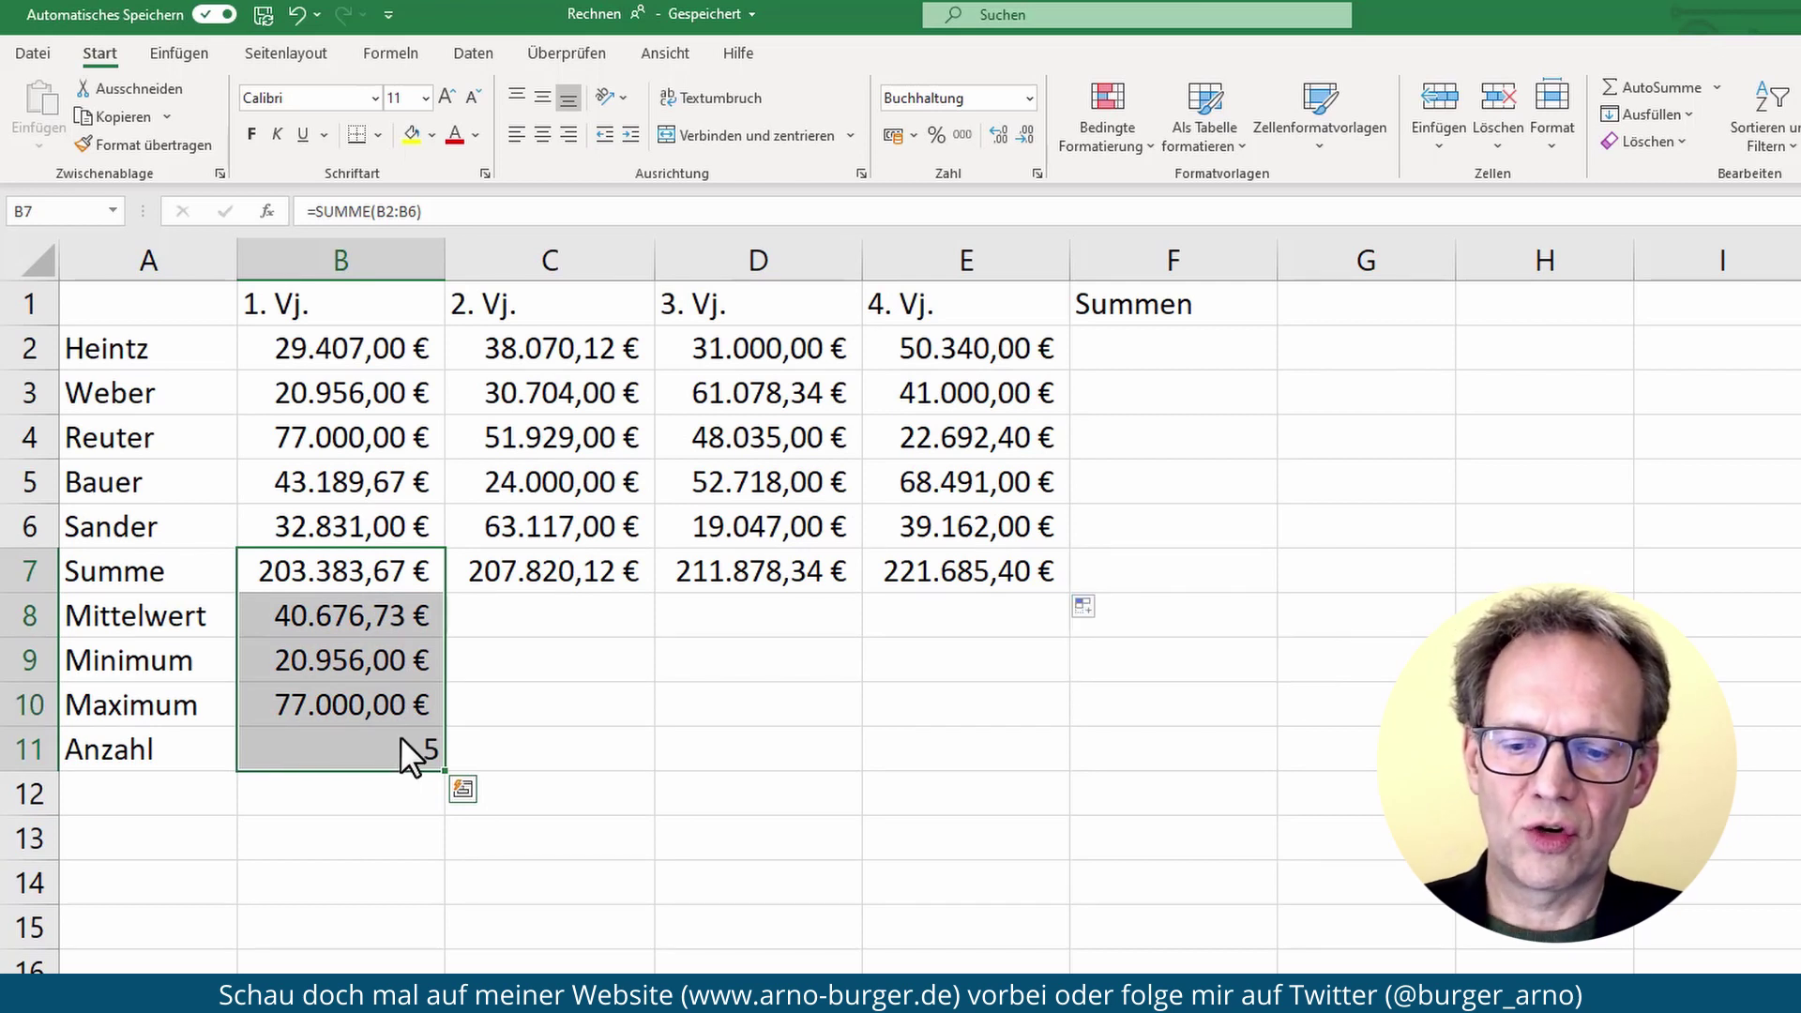
key("ctrl+c")
mouse_move(541, 571)
left_mouse_down()
mouse_move(1063, 589)
mouse_move(1136, 739)
left_mouse_up()
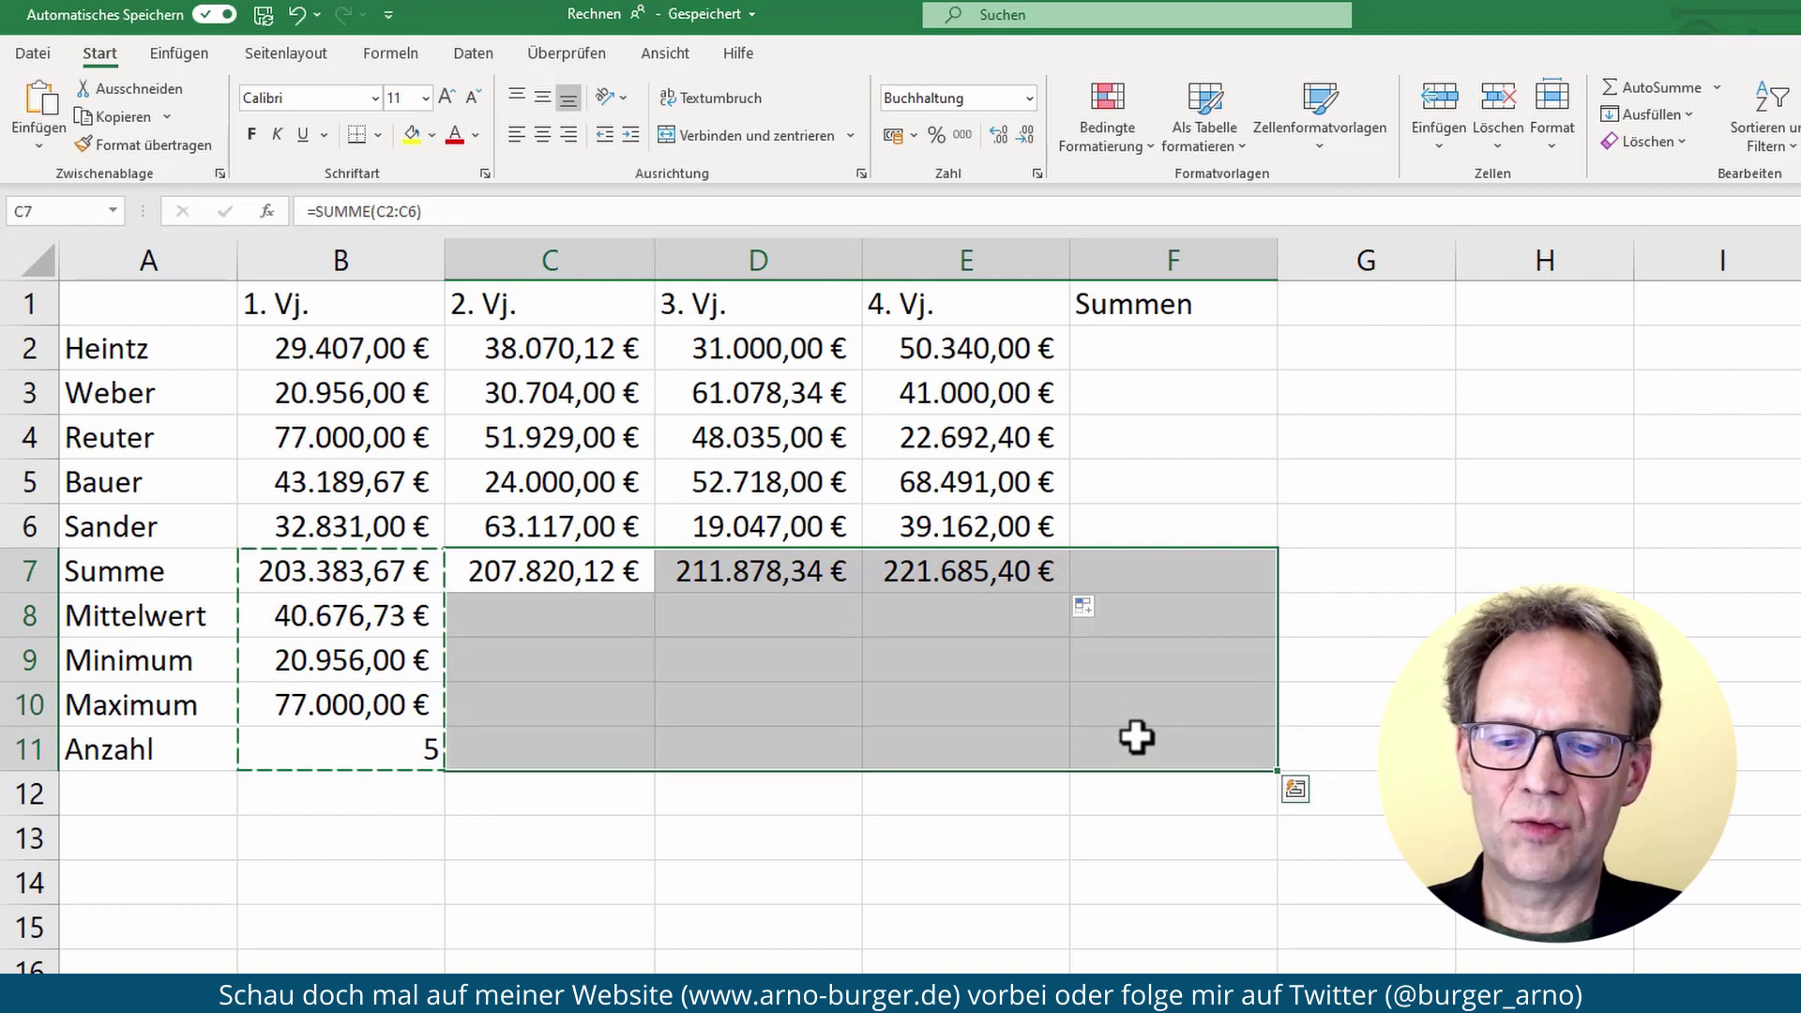
key("ctrl+v")
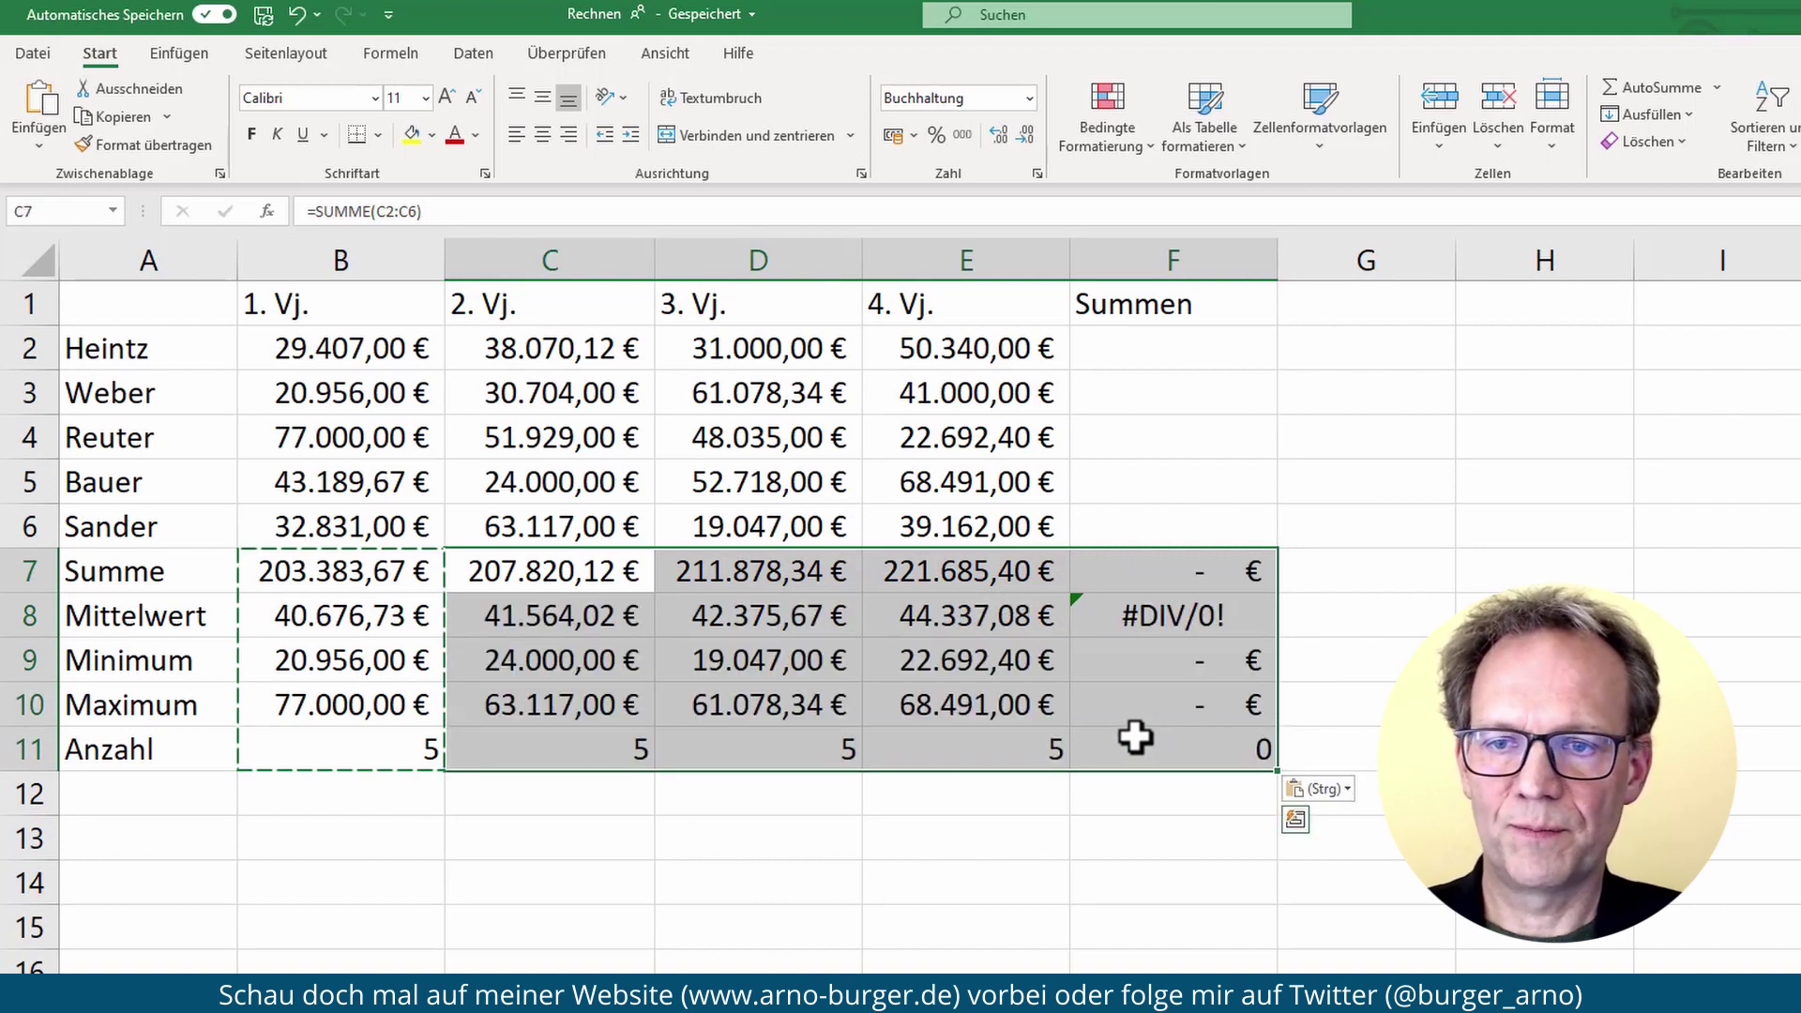
left_click(1203, 579)
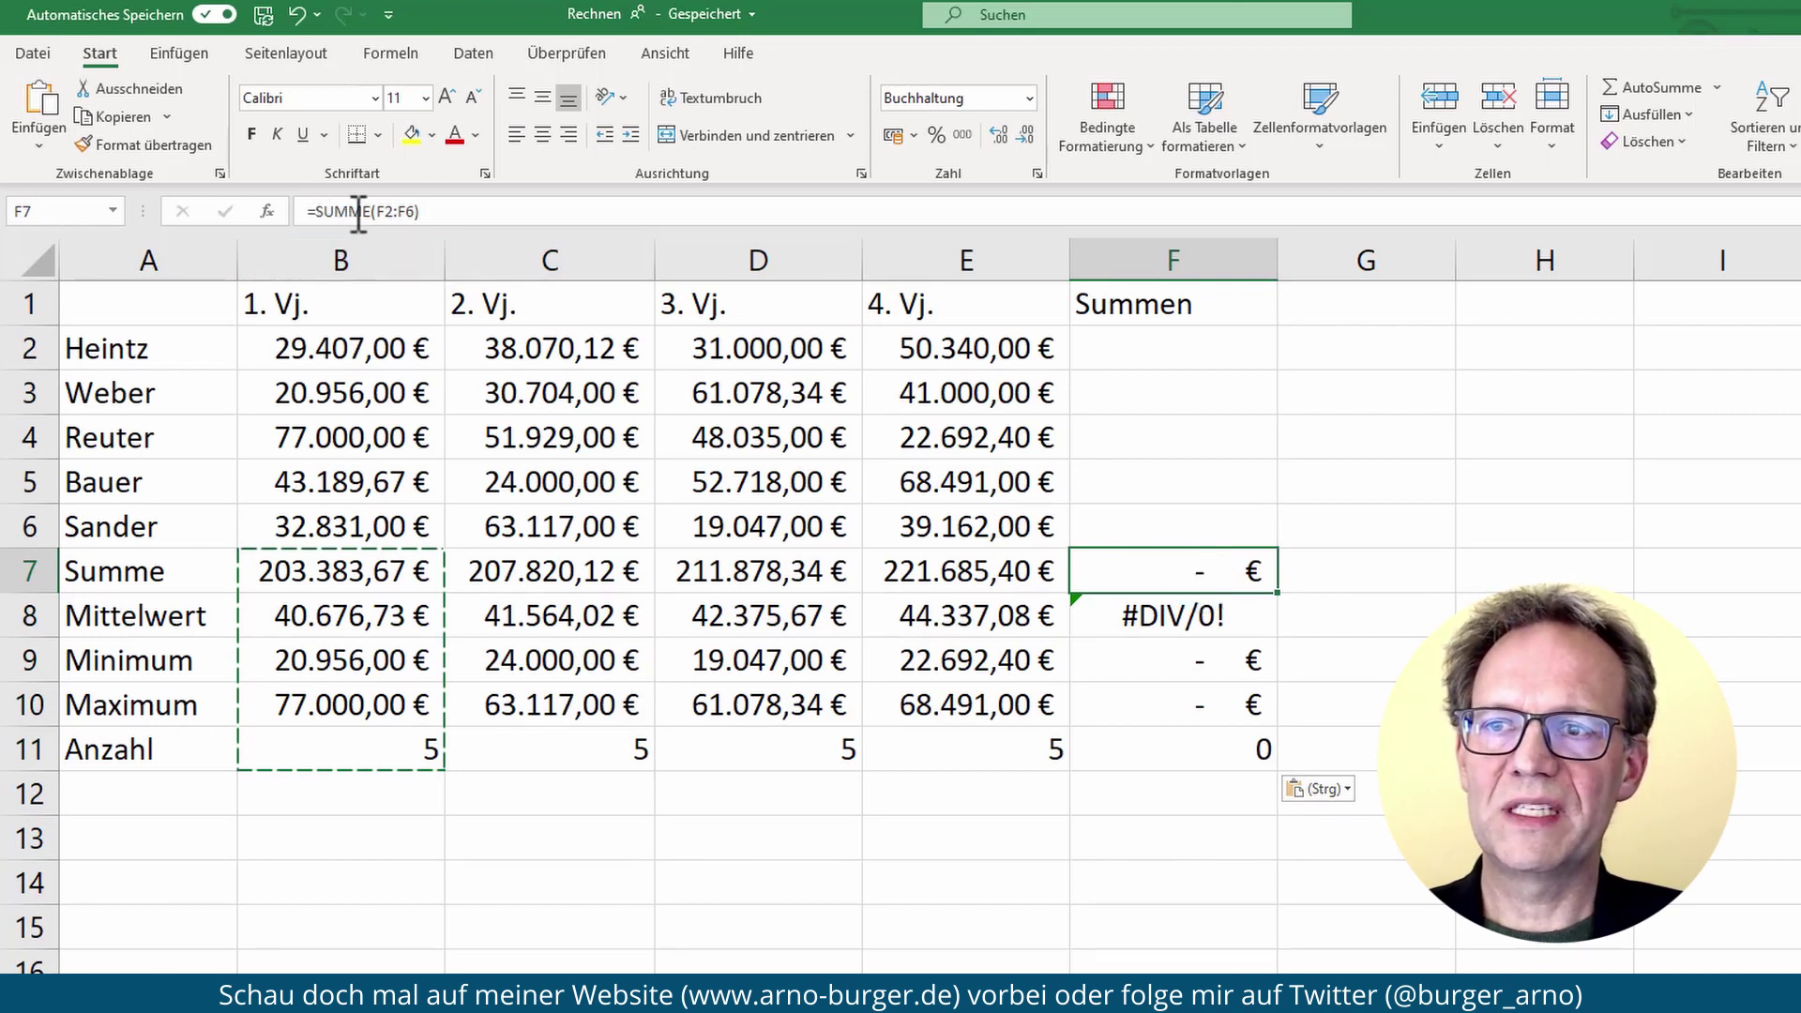
double_click(1210, 574)
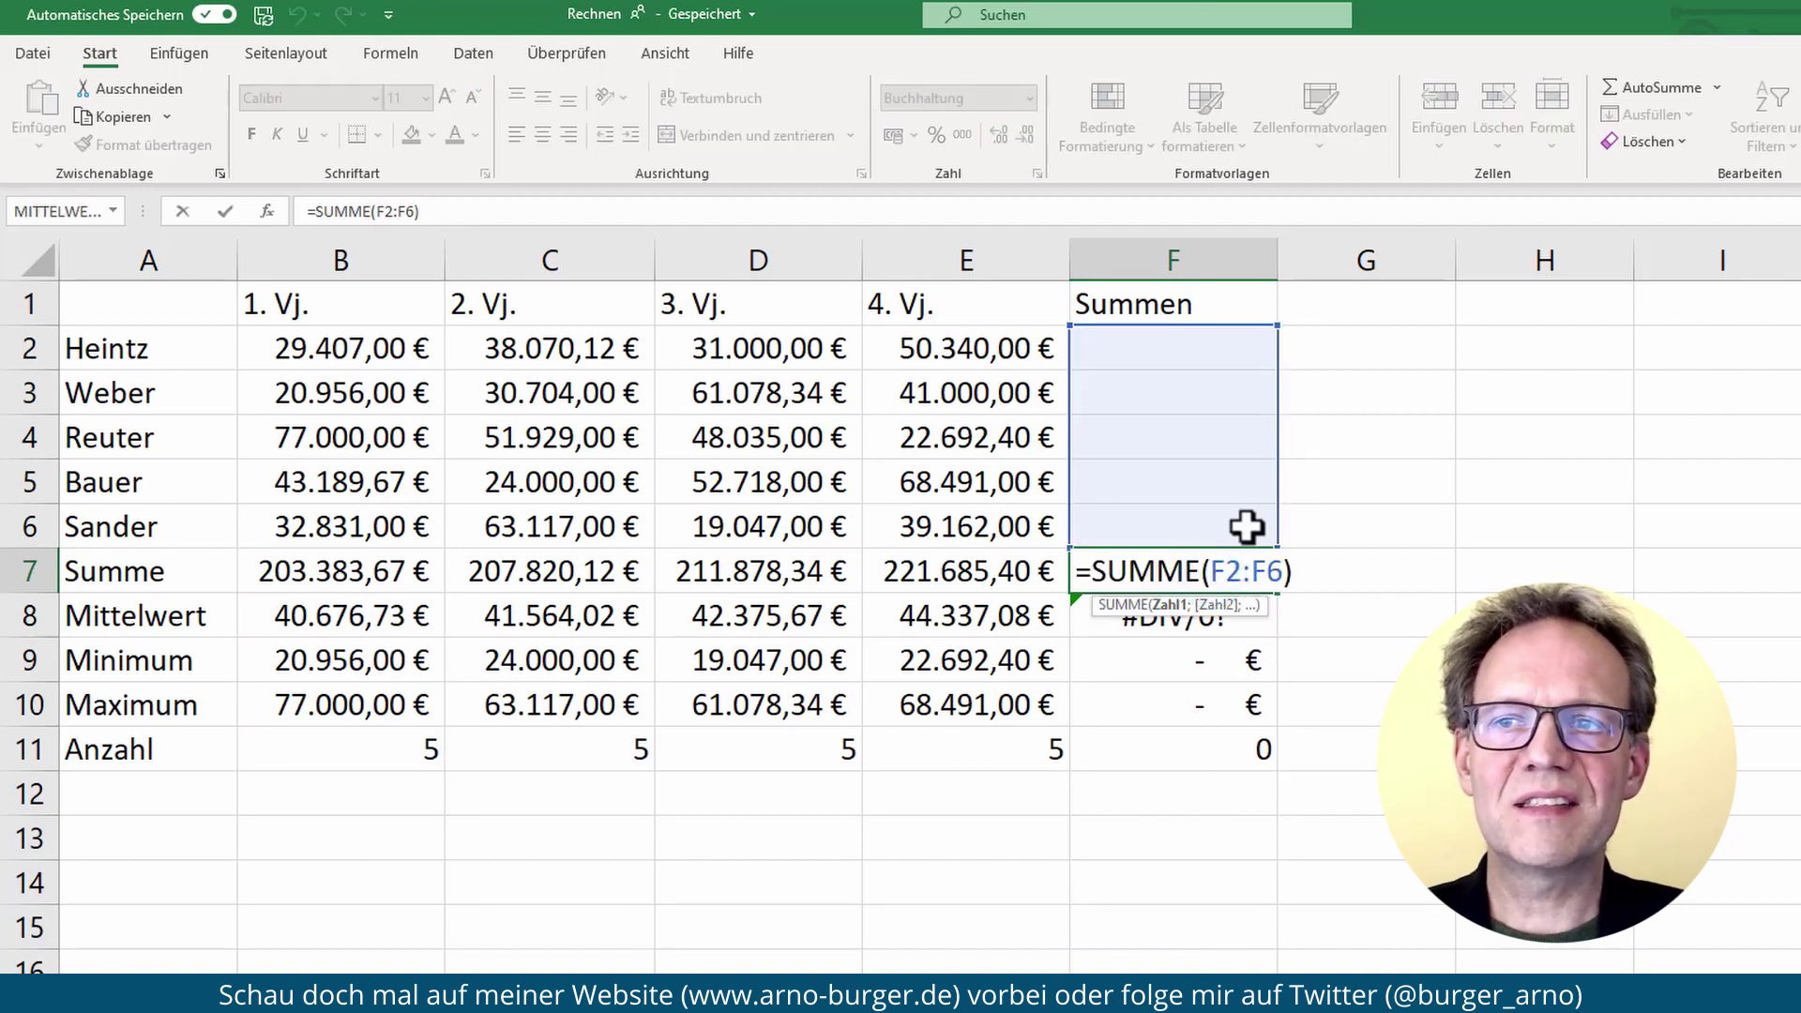
left_click(187, 211)
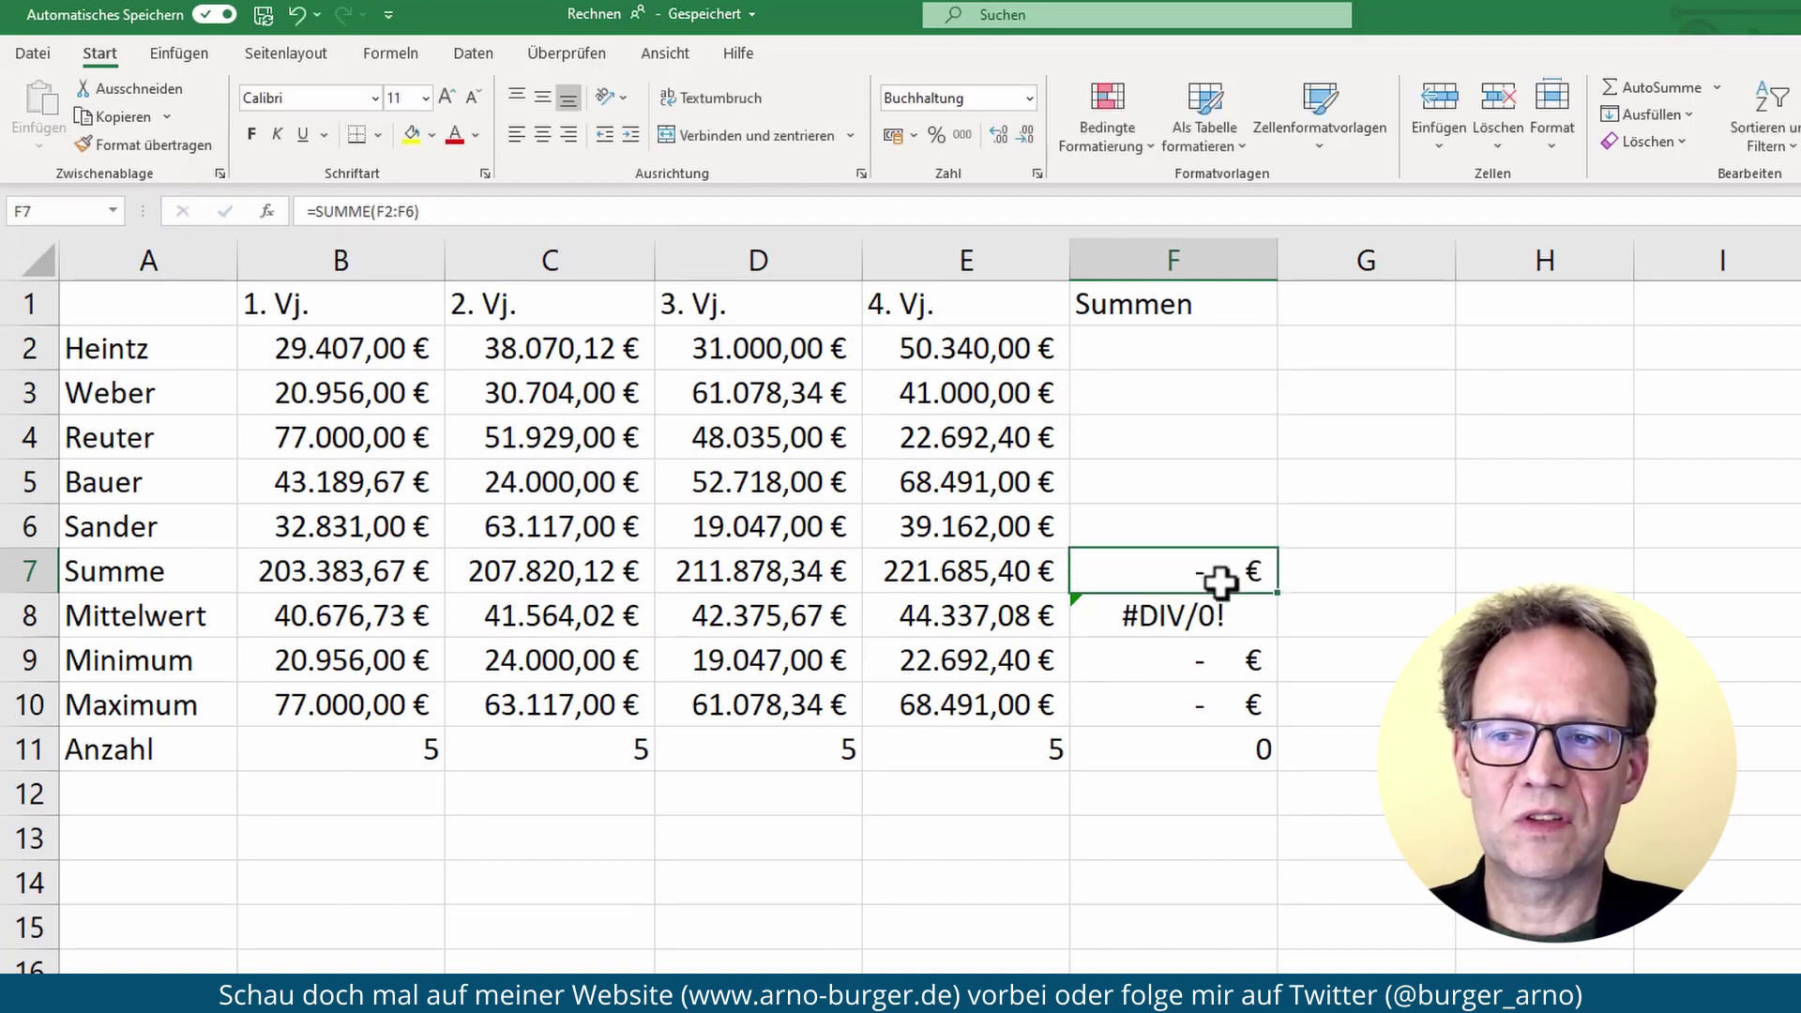
left_click(1207, 617)
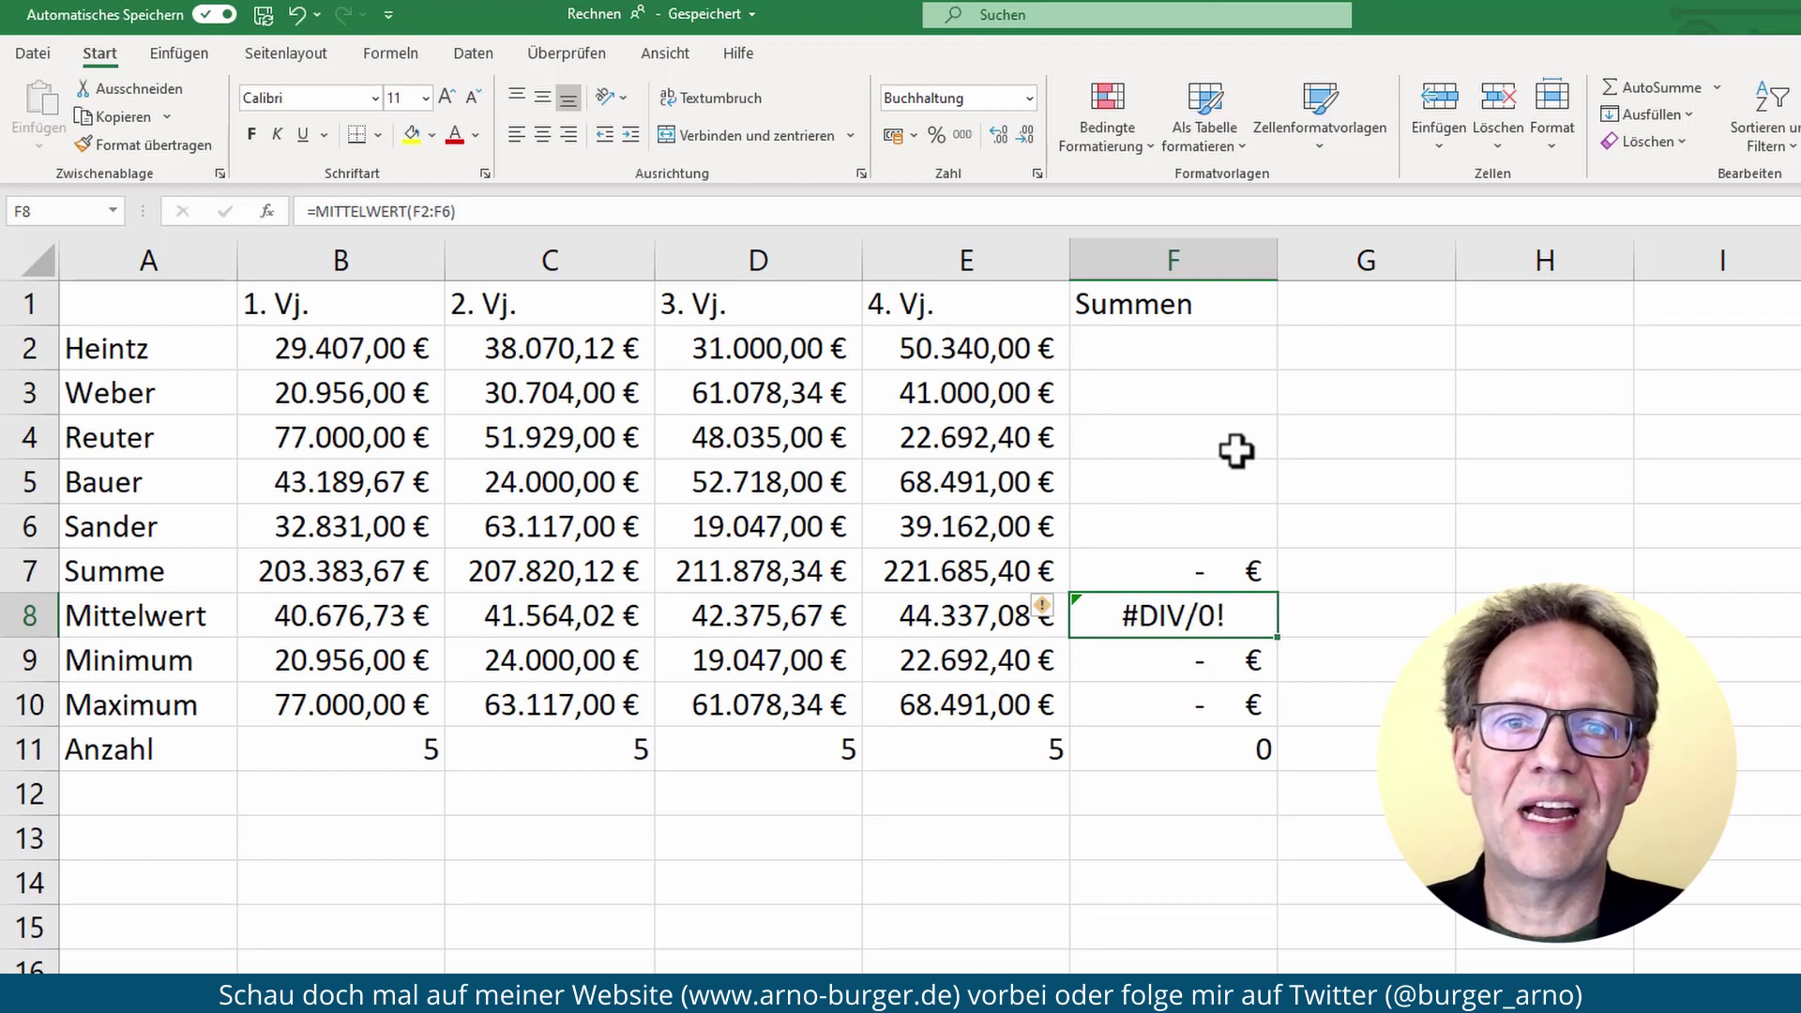
Step: AutoSum the row totals for rows 2 and 3 into F2 and F3
left_click(1203, 344)
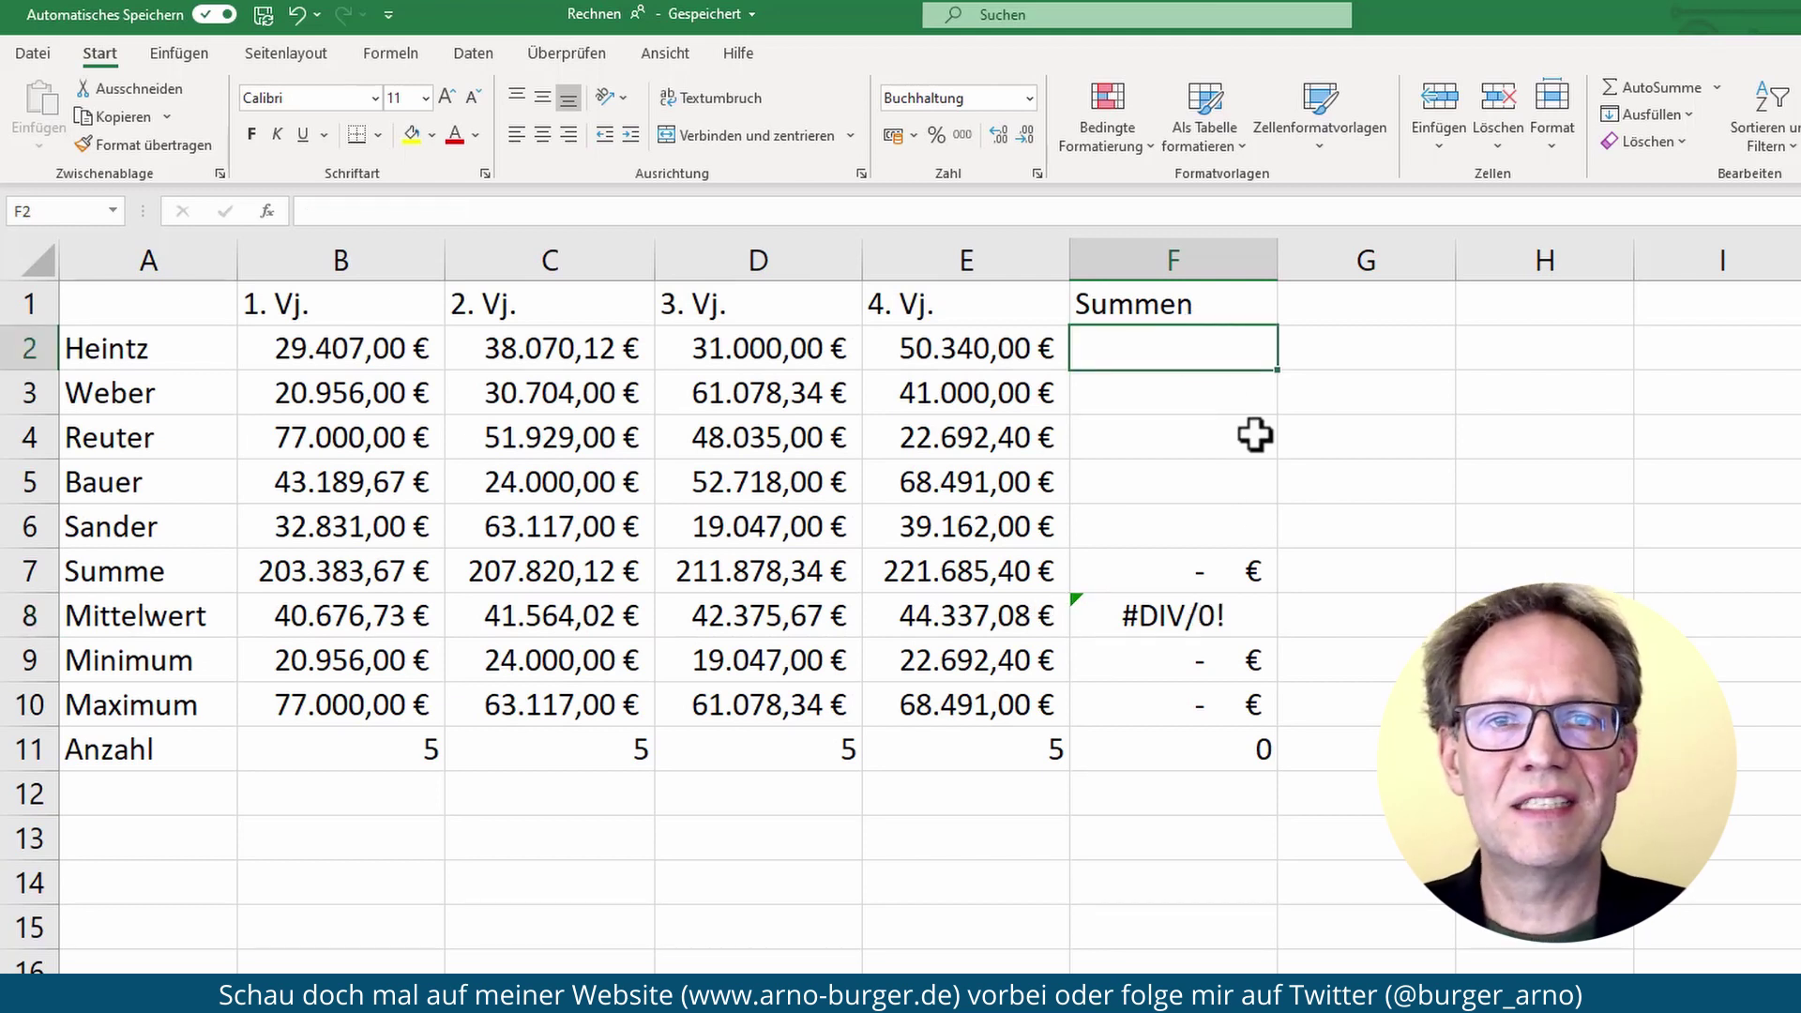
left_click(1678, 94)
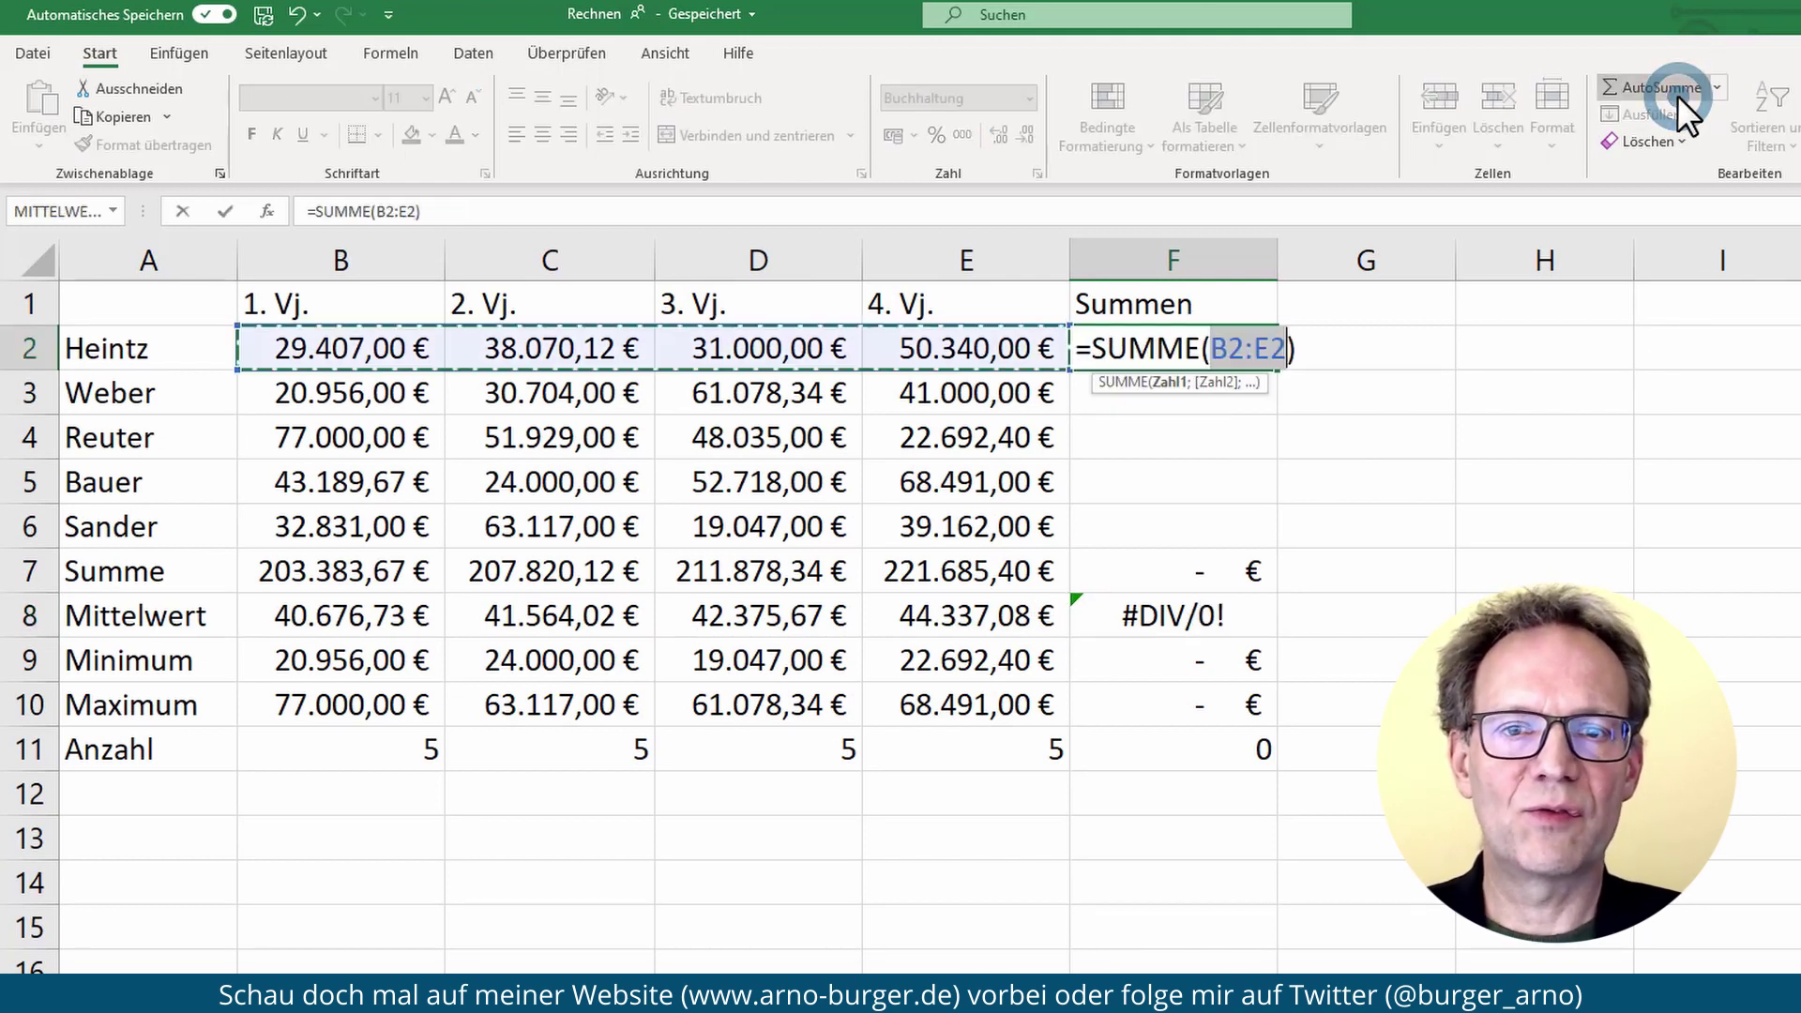
key("Return")
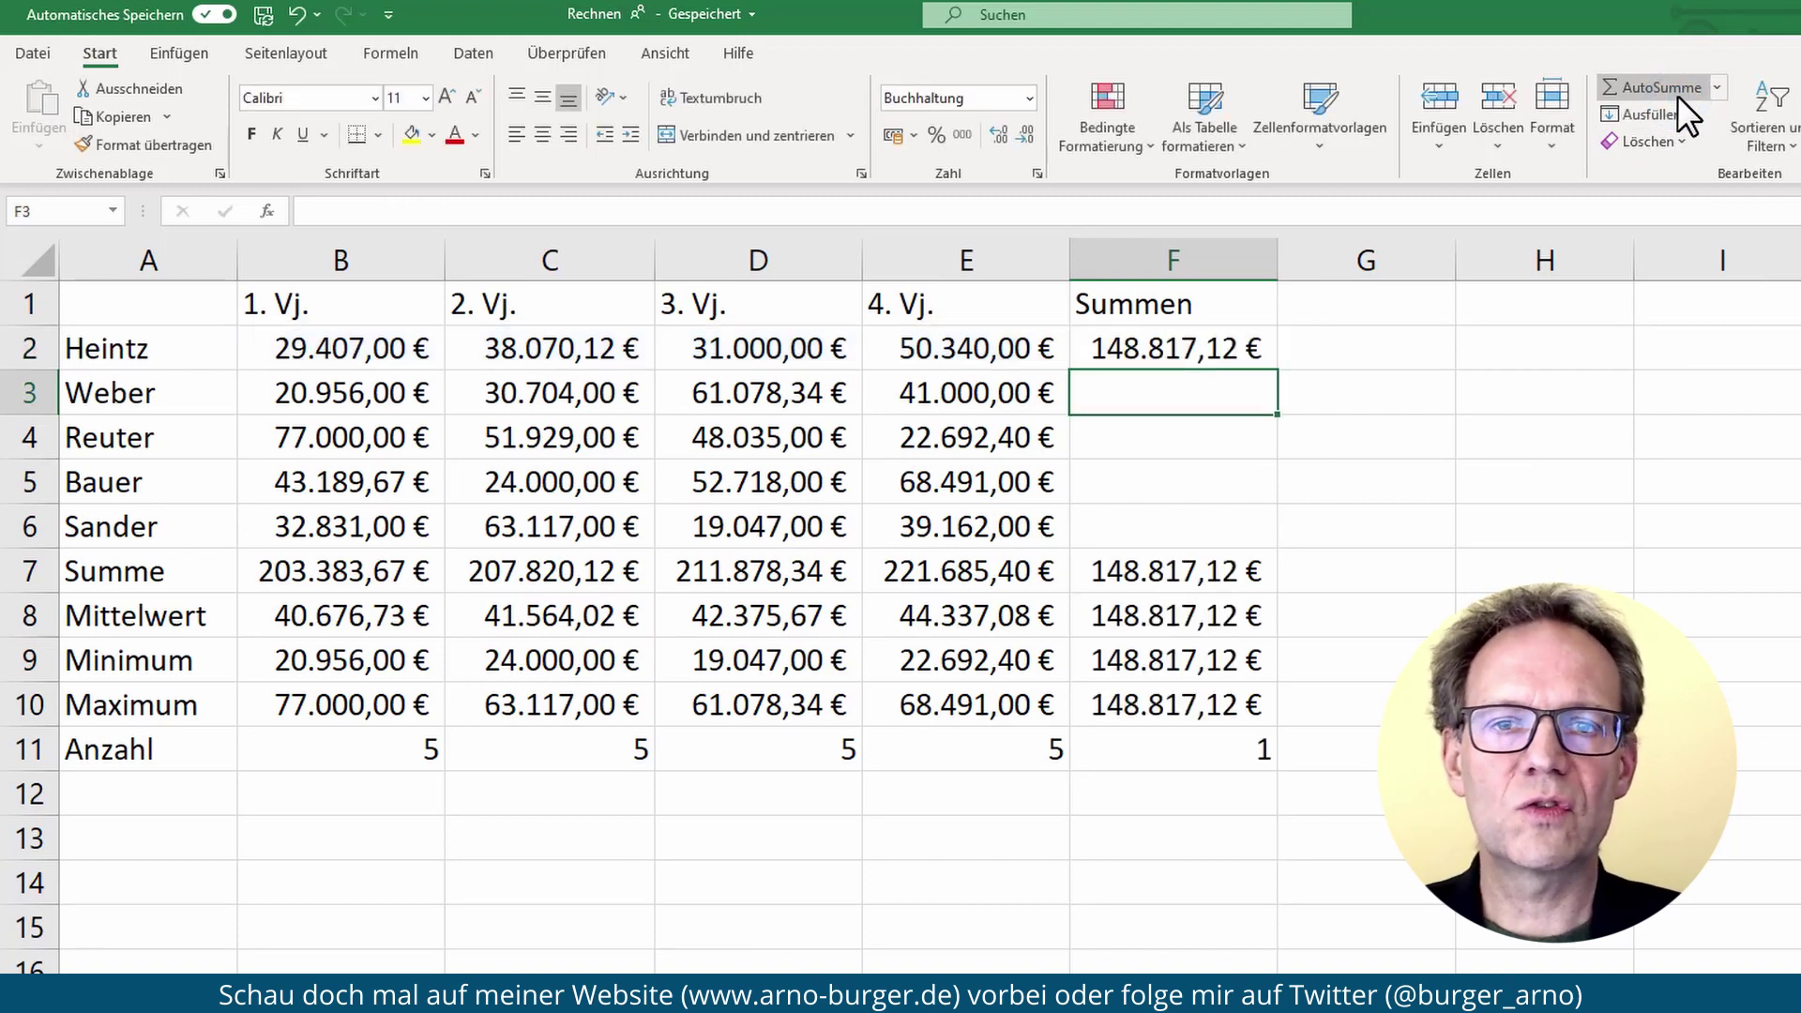
left_click(1677, 94)
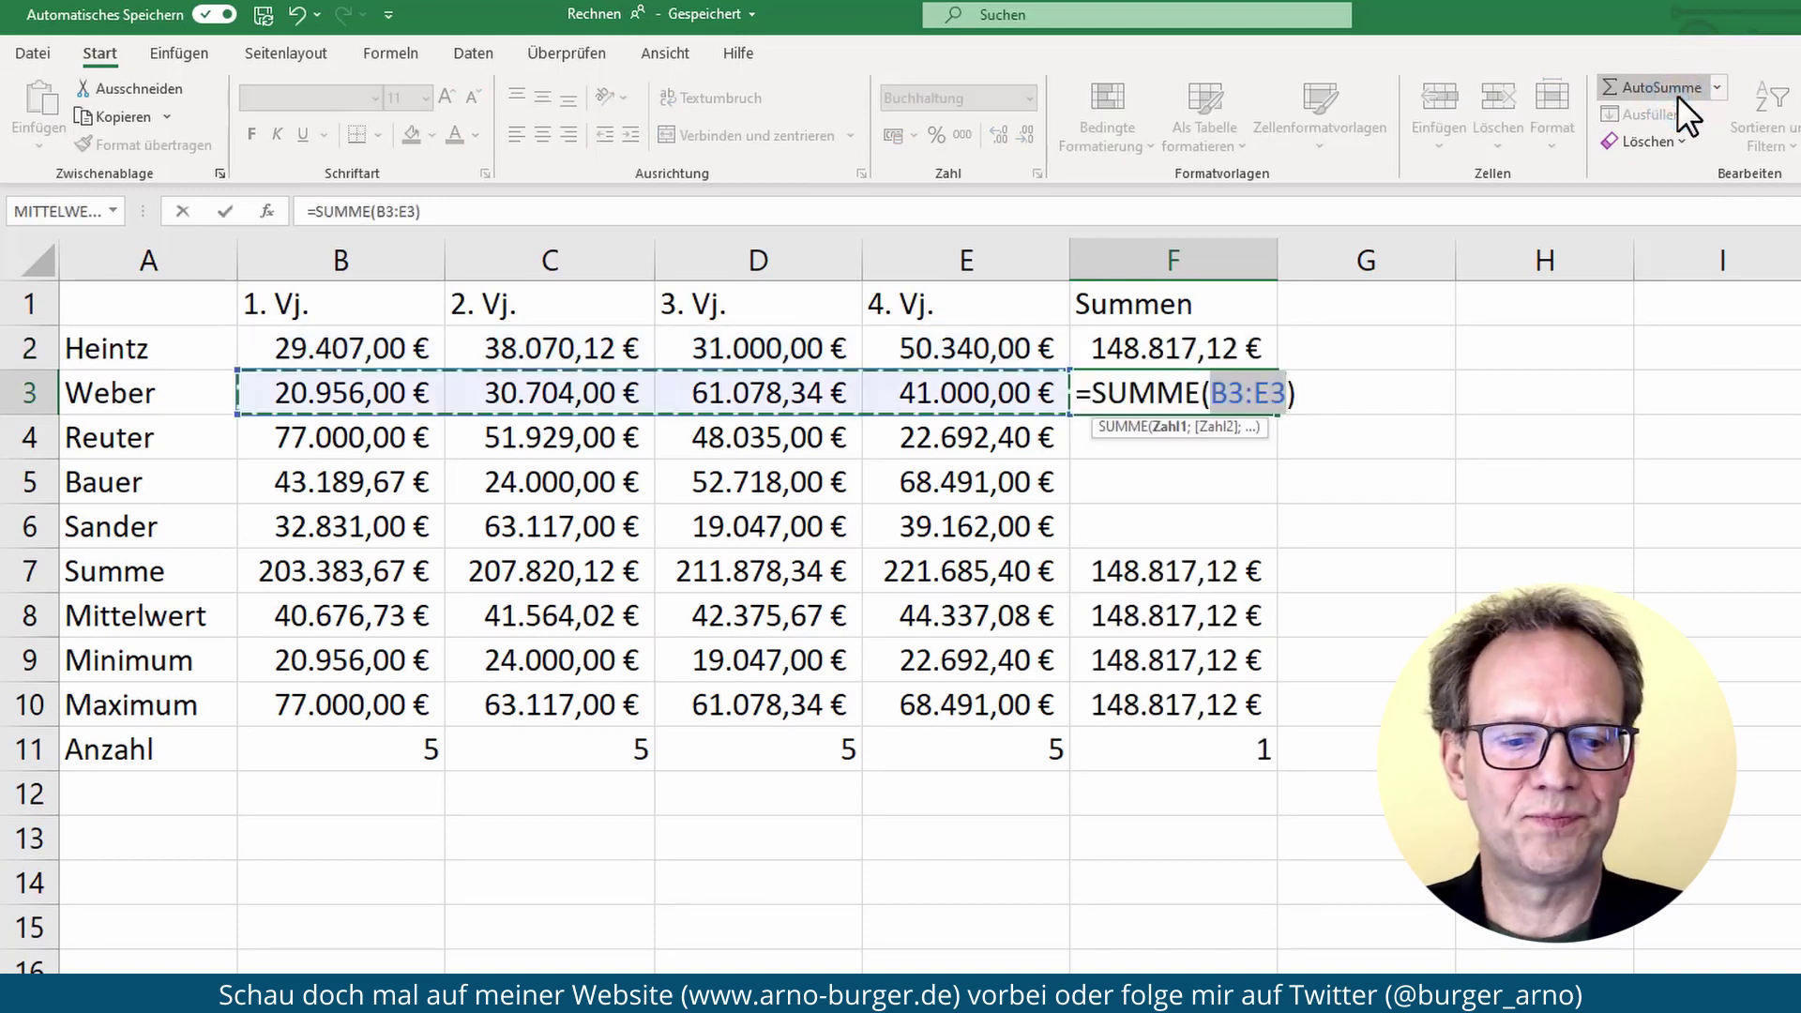
key("Return")
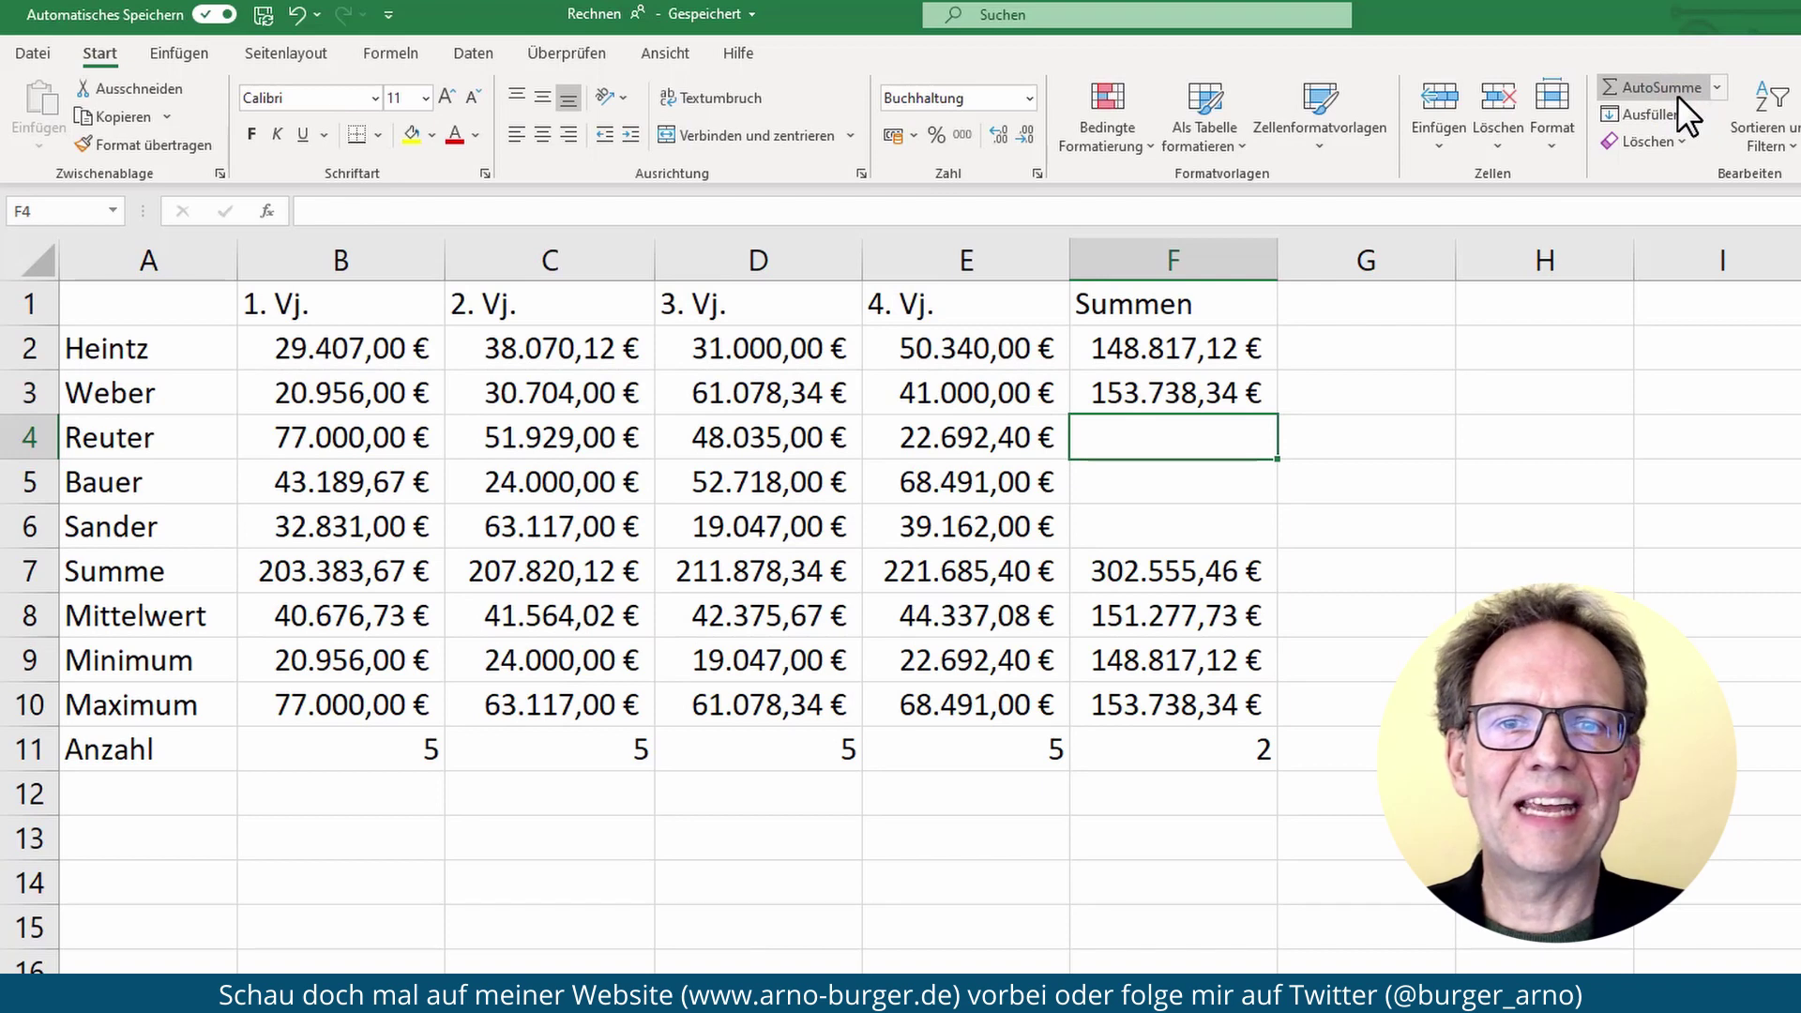
Step: AutoSum F4 to F6 over columns B–E of each row, making F7 844.767,53 €
left_click(1677, 94)
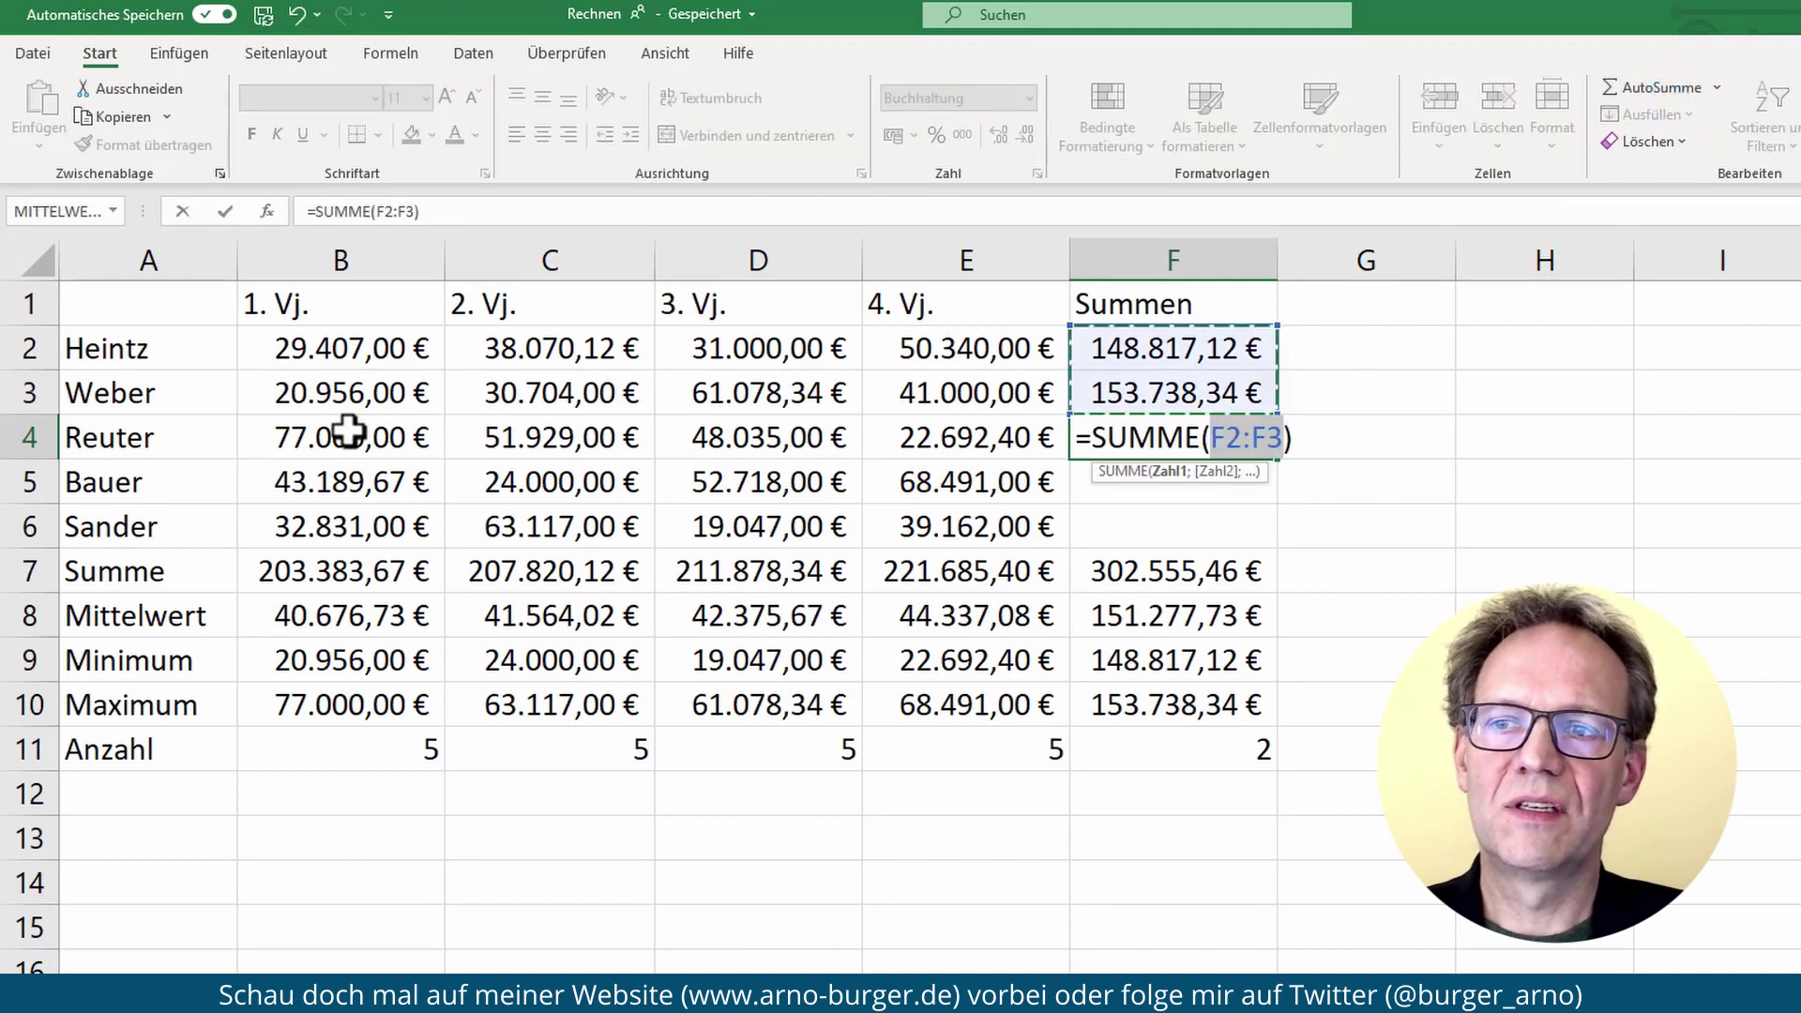
left_click_drag(349, 432, 910, 437)
key("Return")
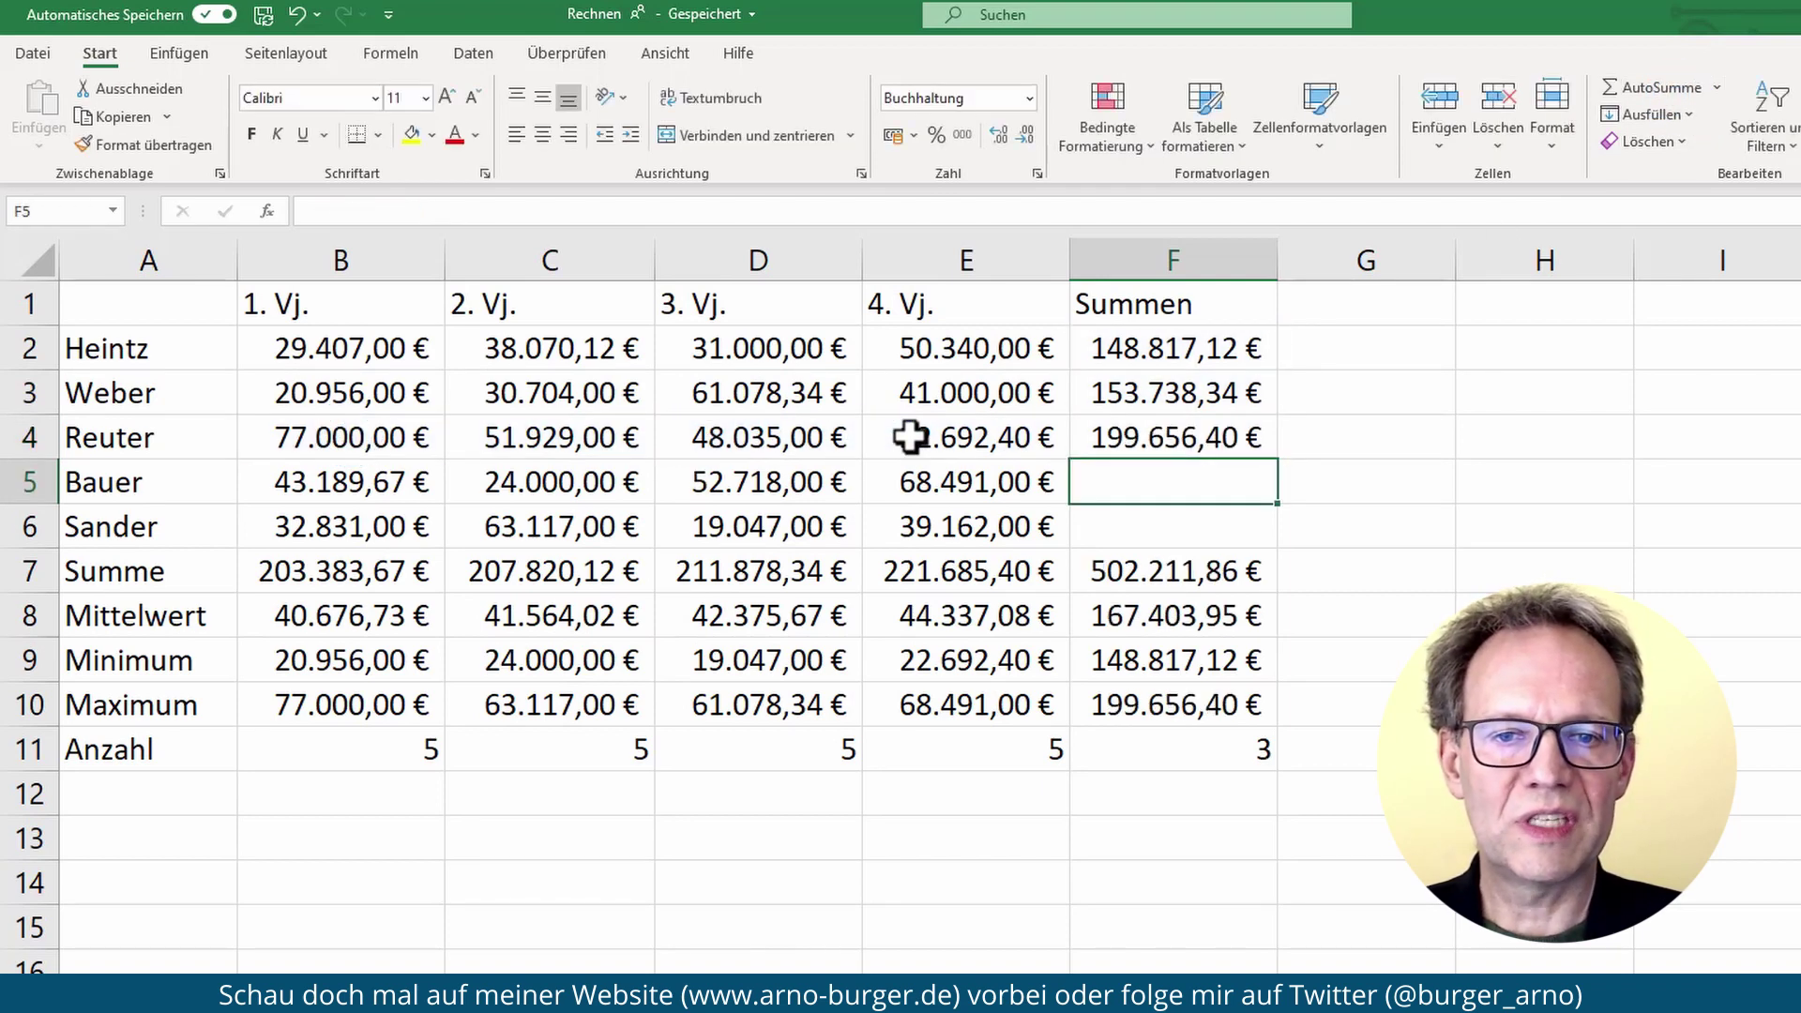
left_click(1662, 94)
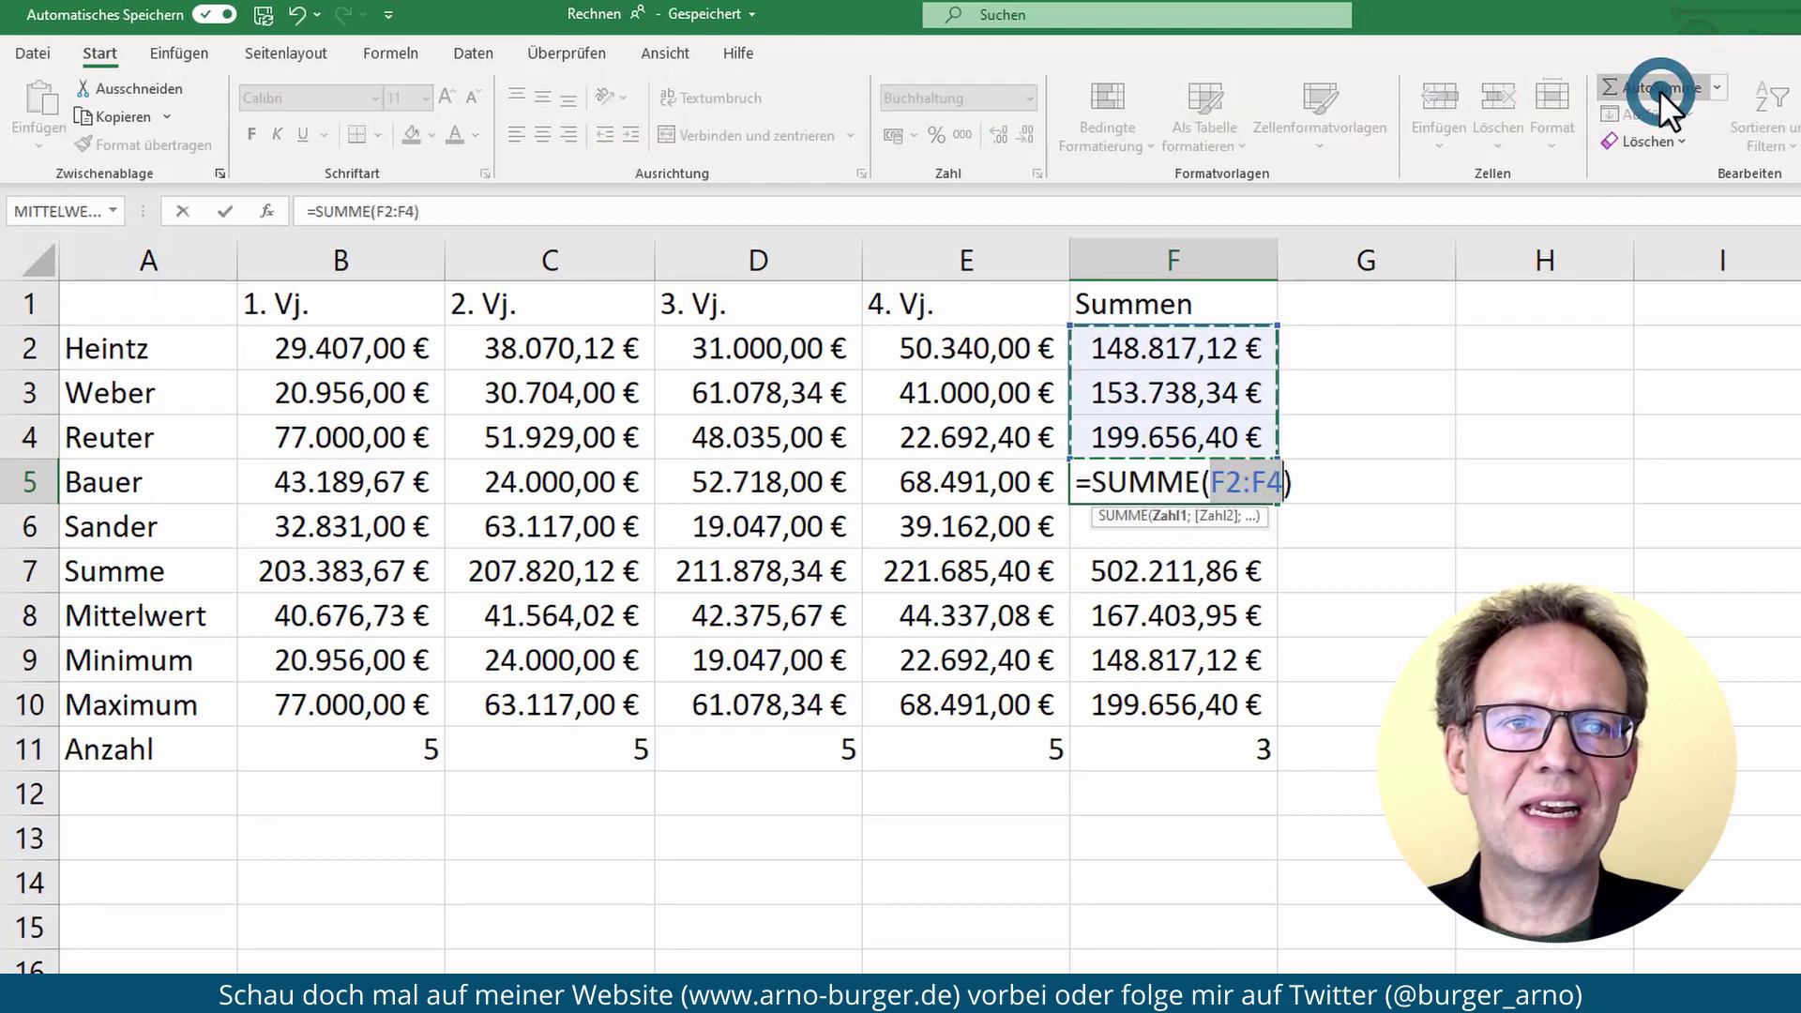
mouse_move(322, 481)
left_mouse_down()
mouse_move(707, 500)
mouse_move(947, 484)
left_mouse_up()
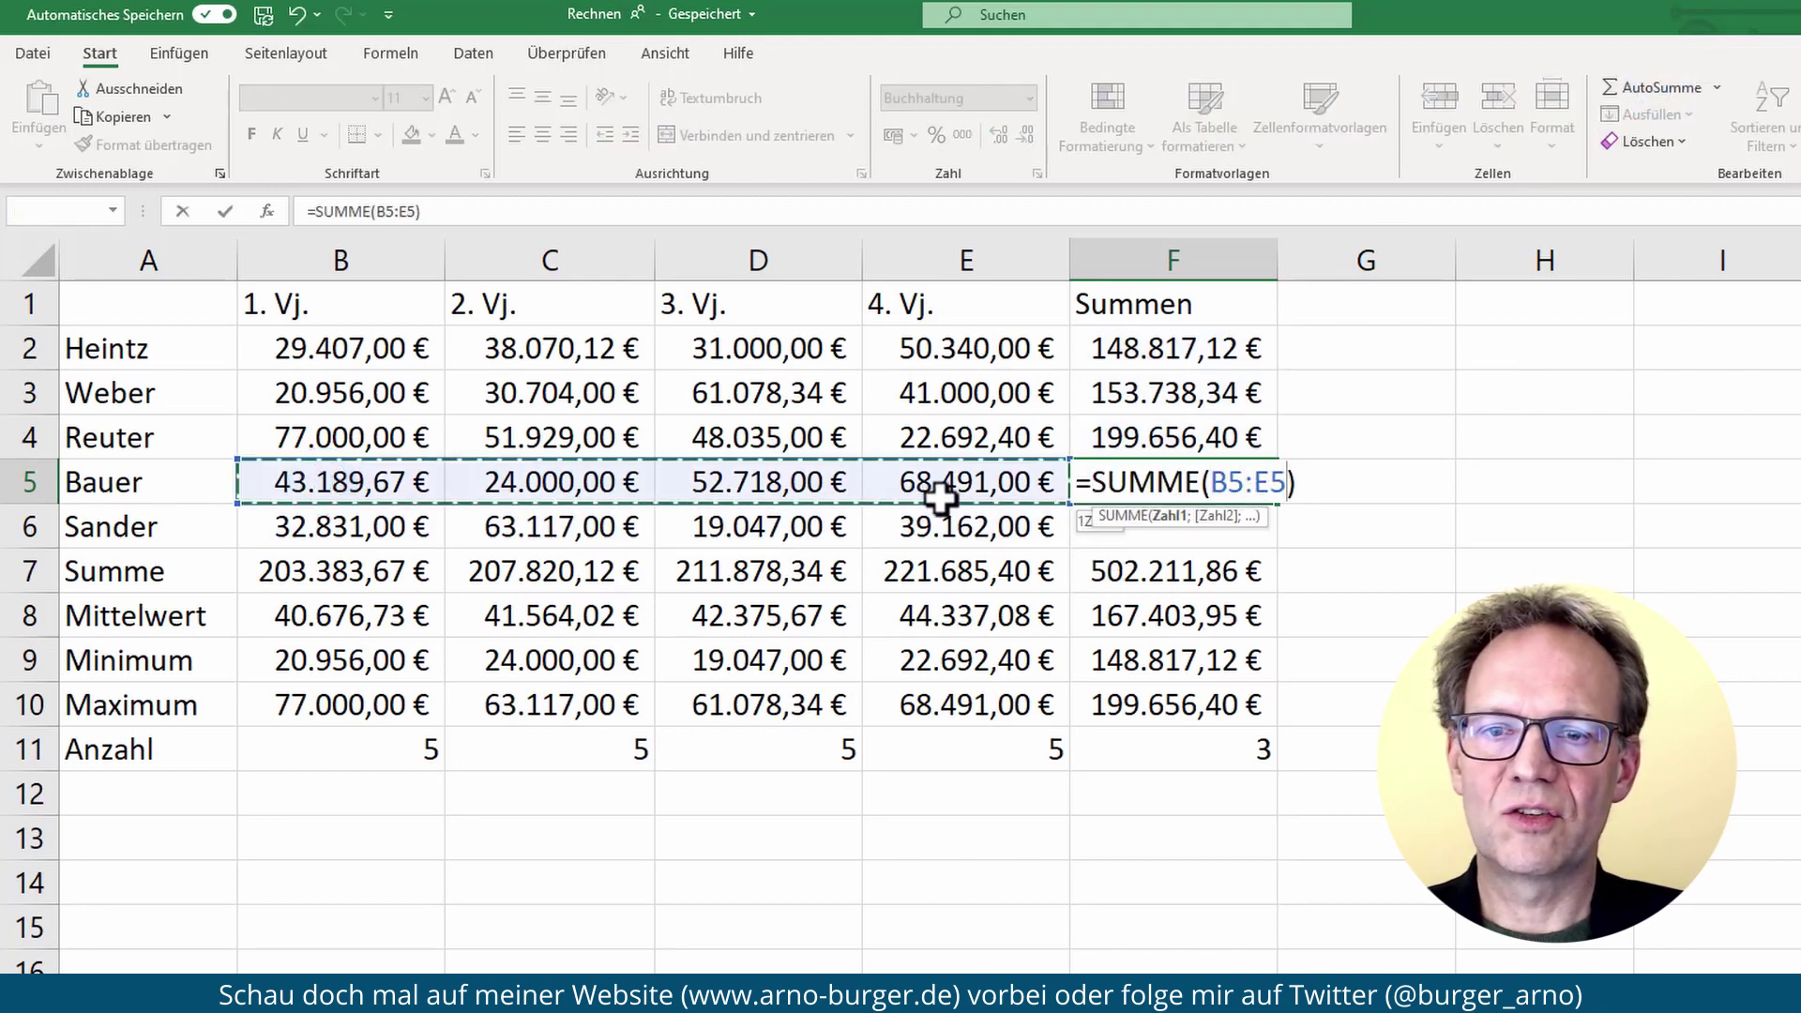
key("Return")
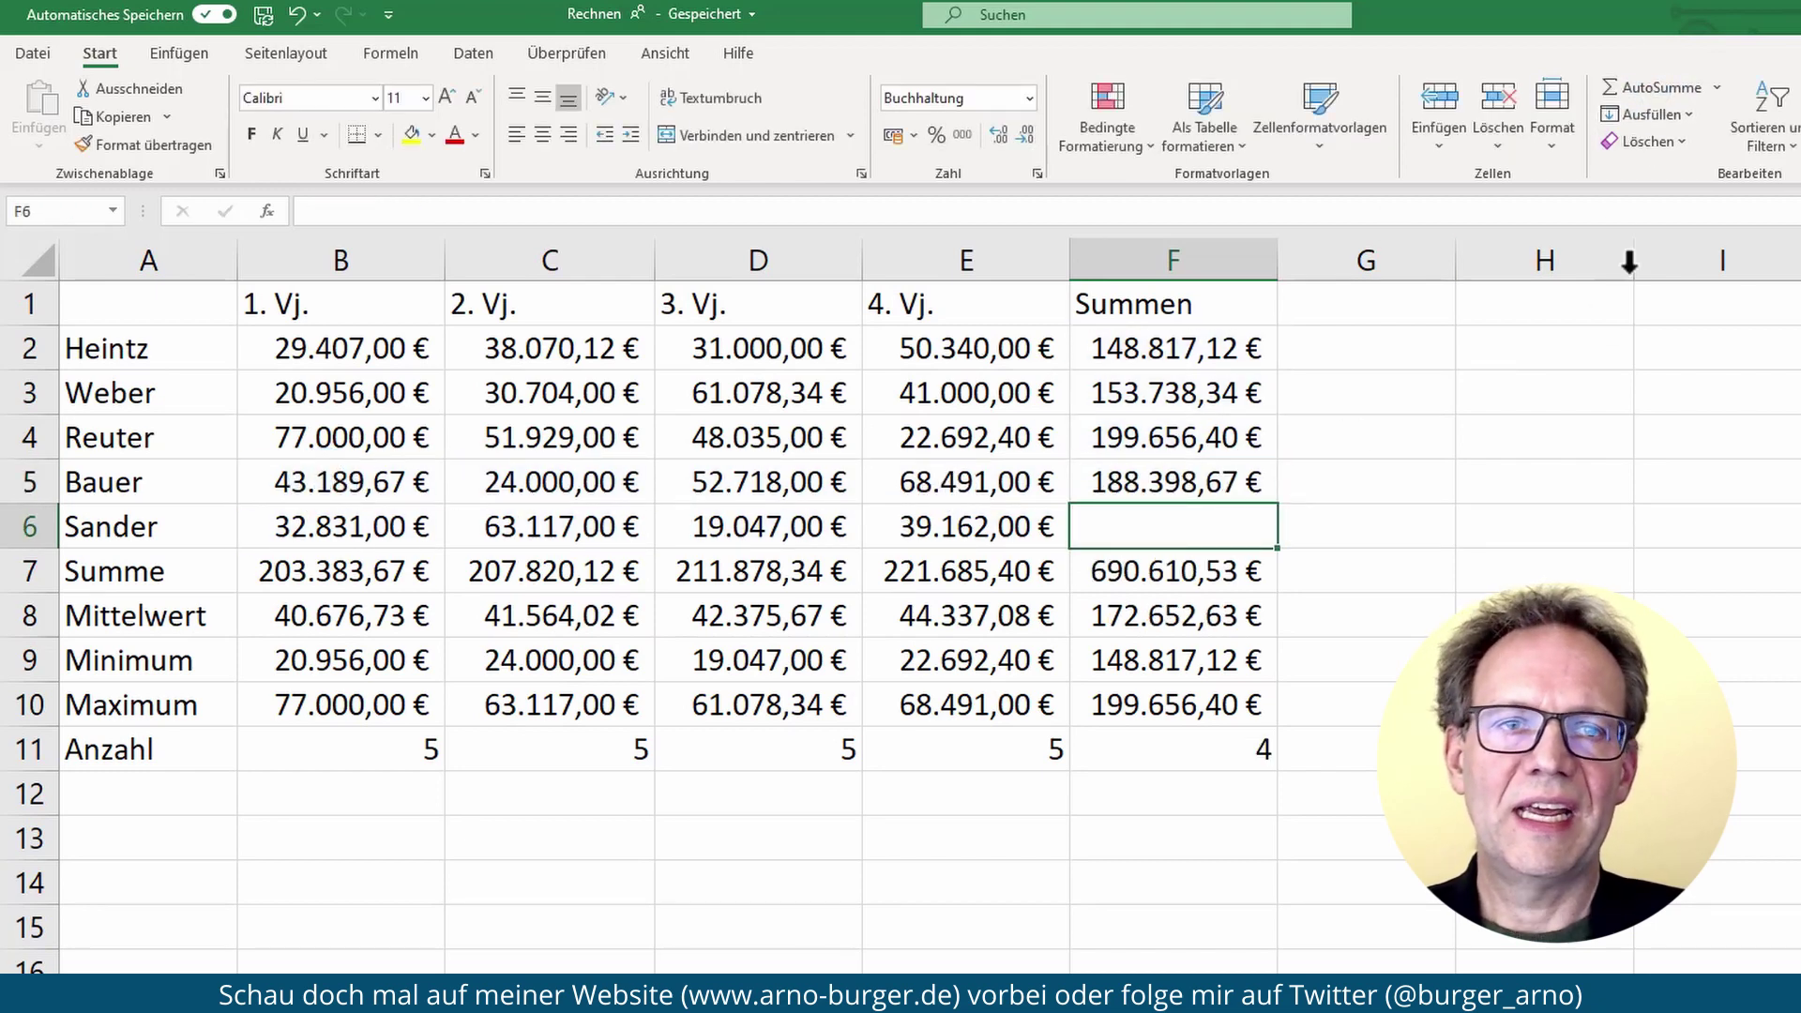
left_click(1656, 89)
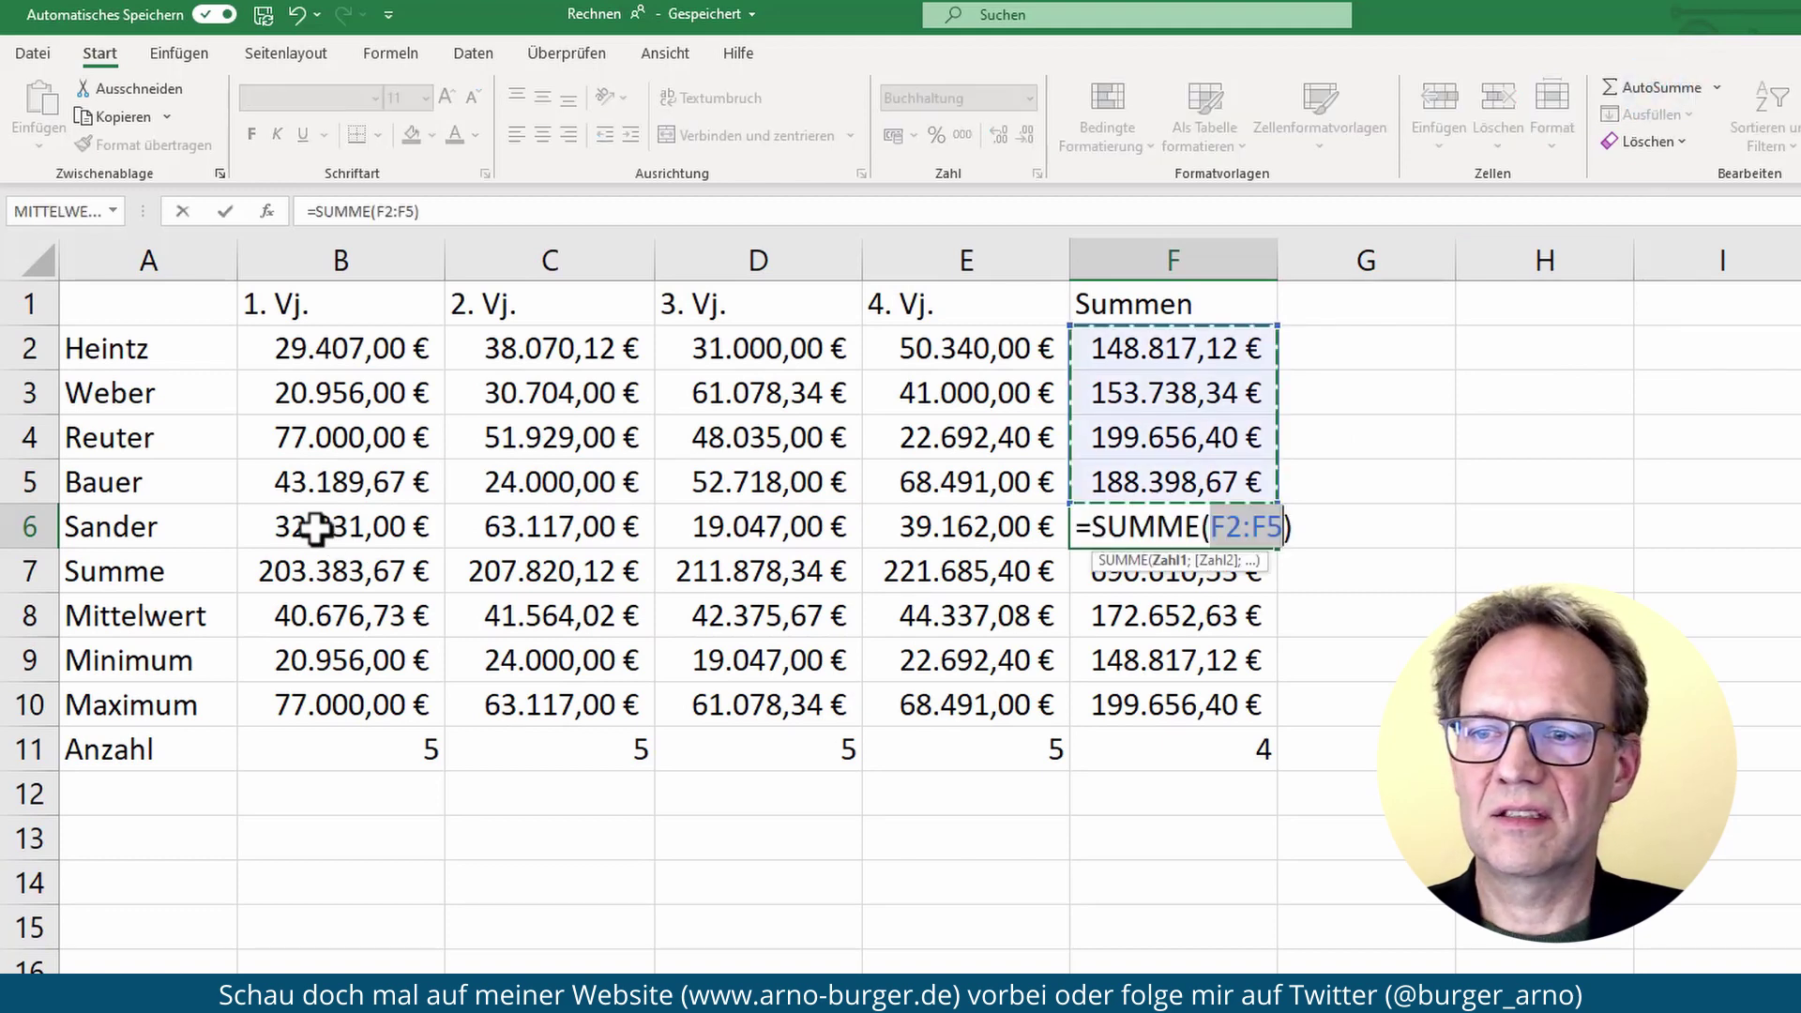
left_click_drag(319, 528, 927, 530)
key("Return")
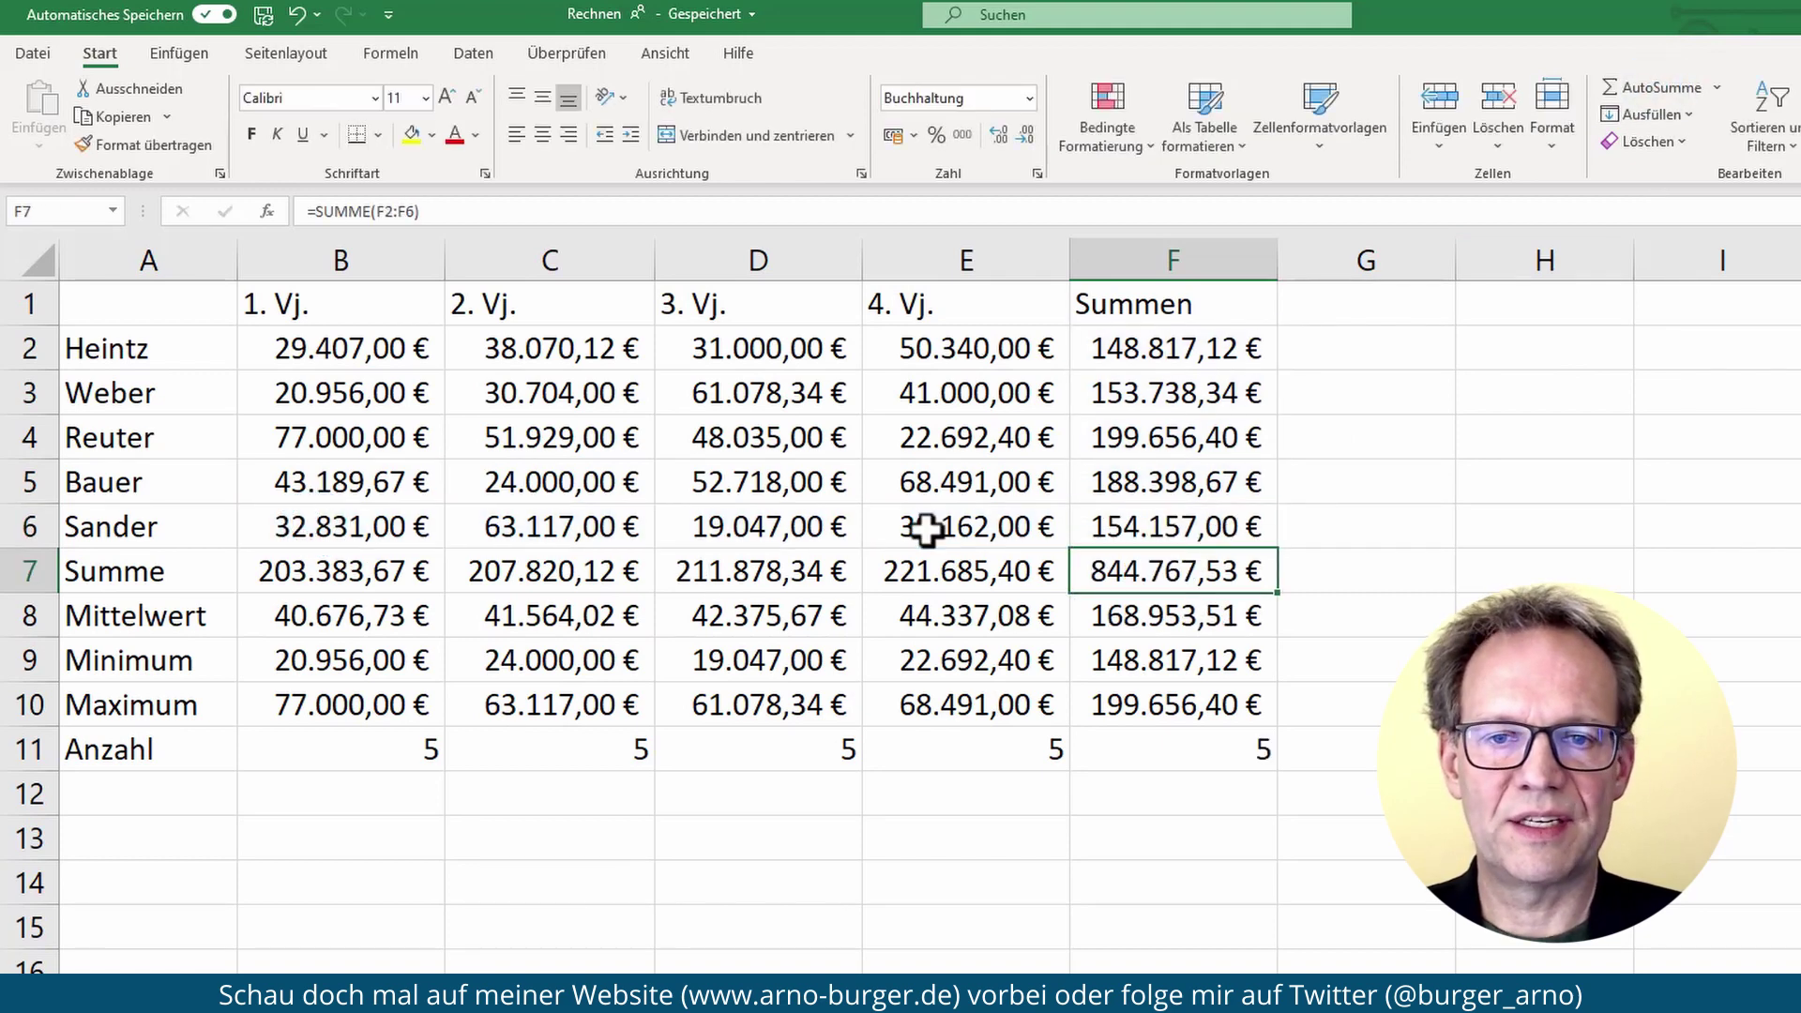
left_click(1163, 622)
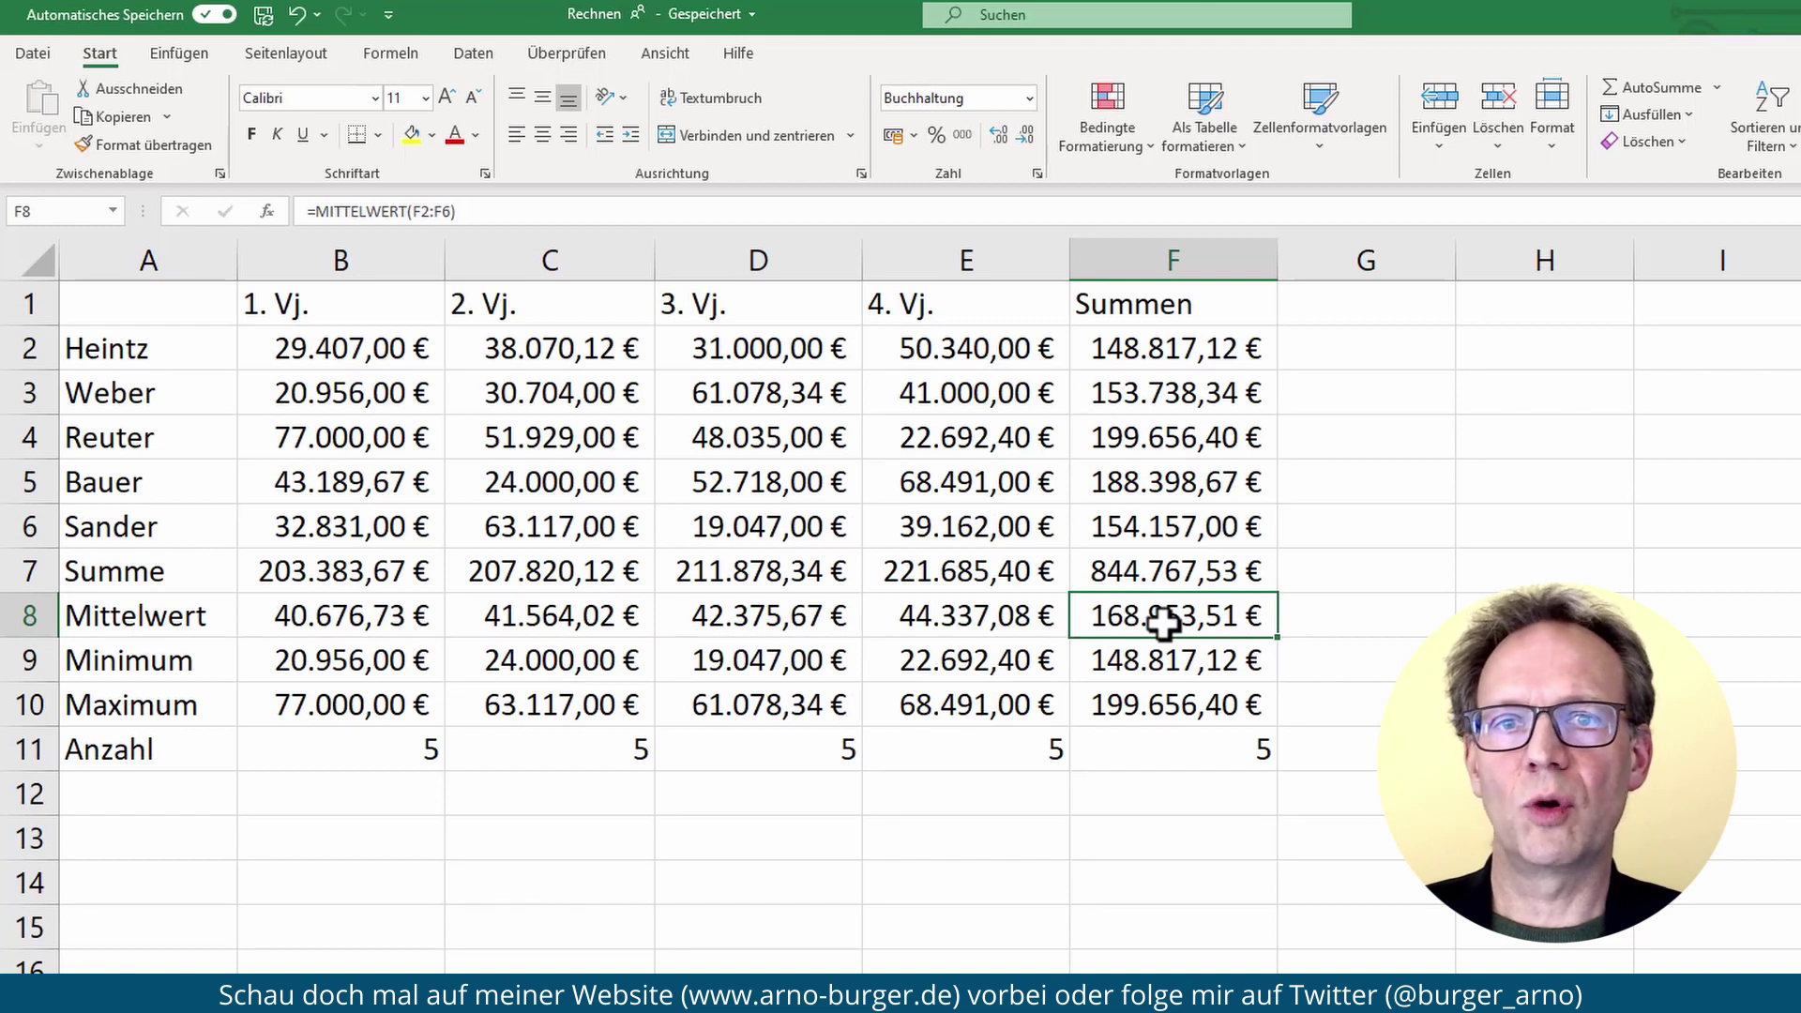
Step: Delete the statistics in C7:F11 and inspect B7's SUMME formula unchanged
left_click_drag(583, 571, 1140, 731)
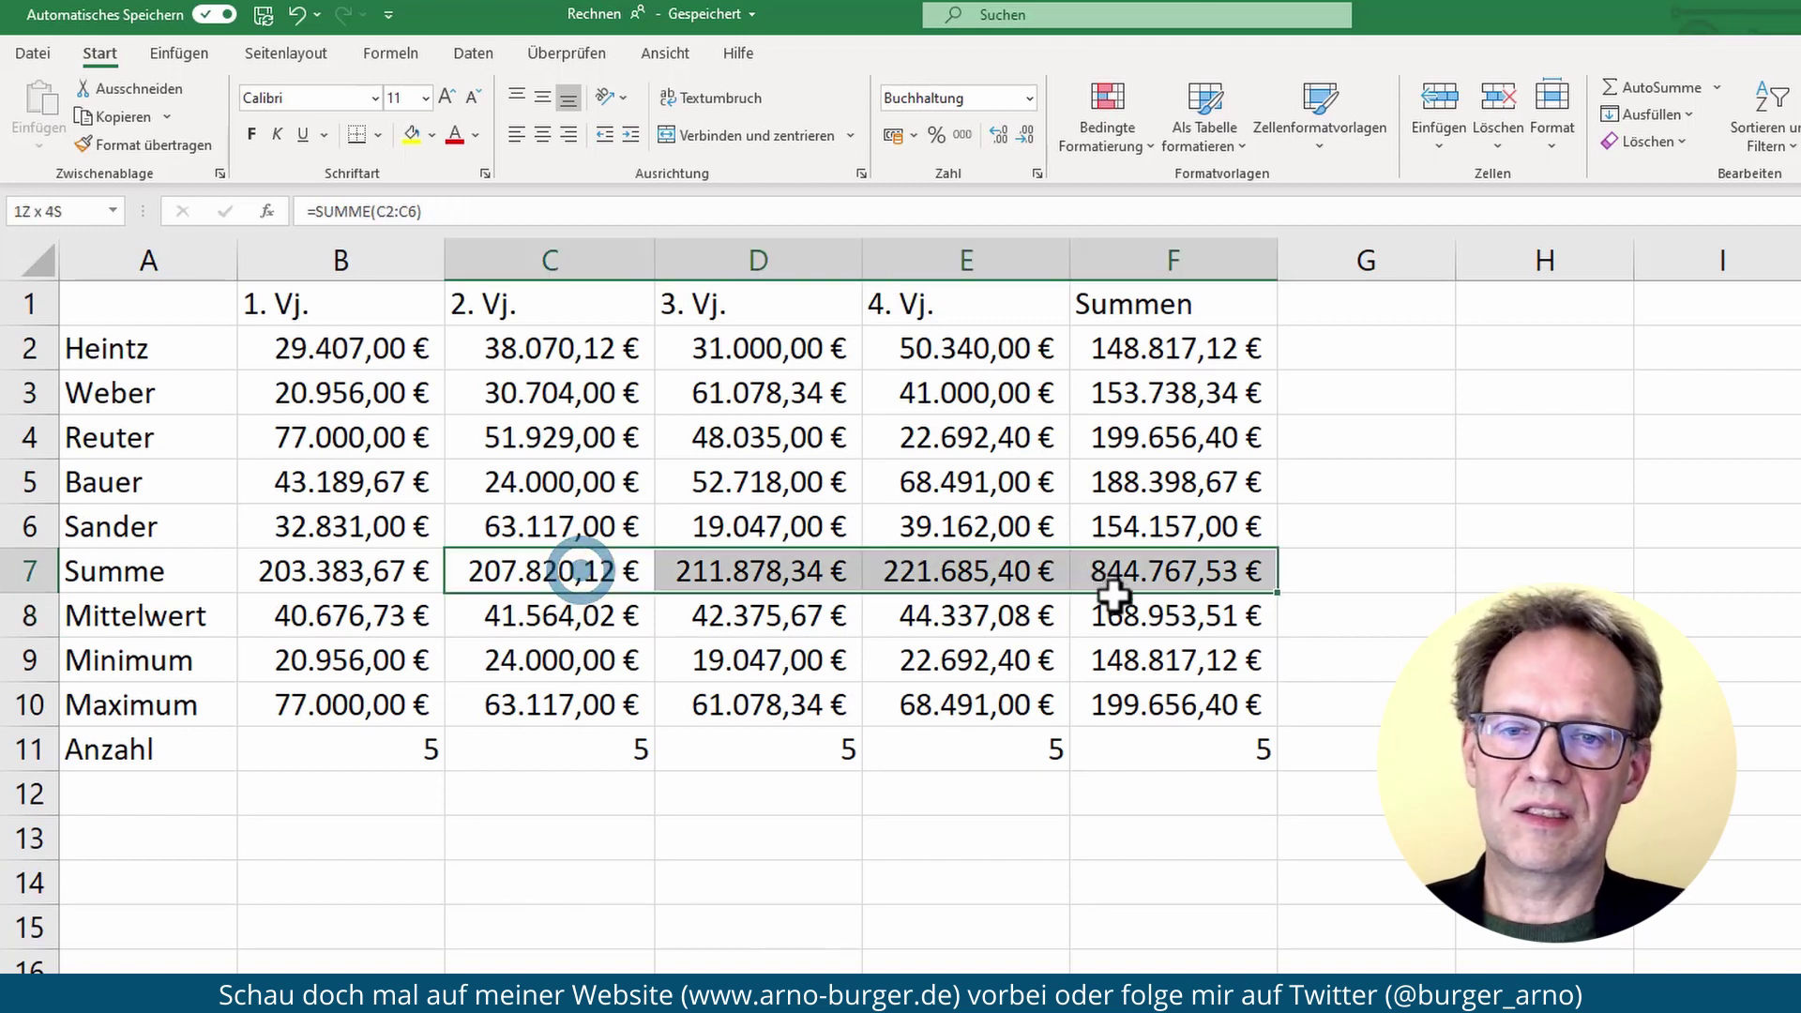
key("Delete")
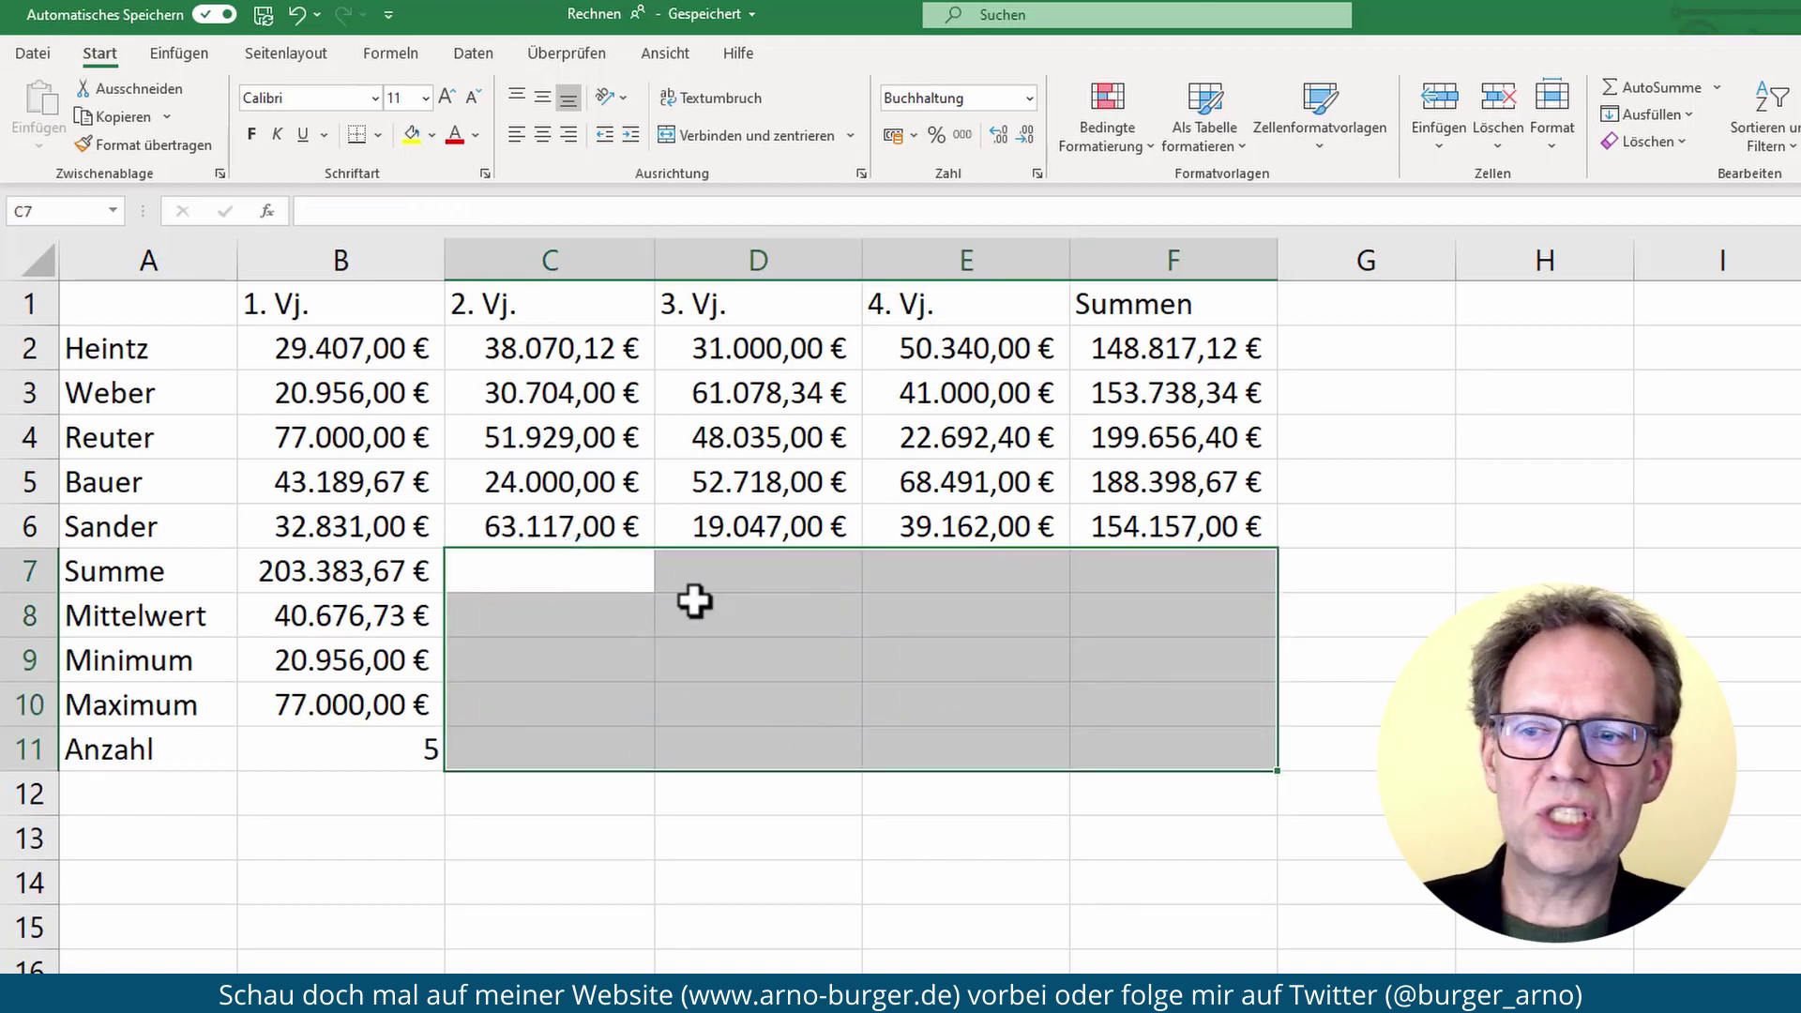
left_click(371, 576)
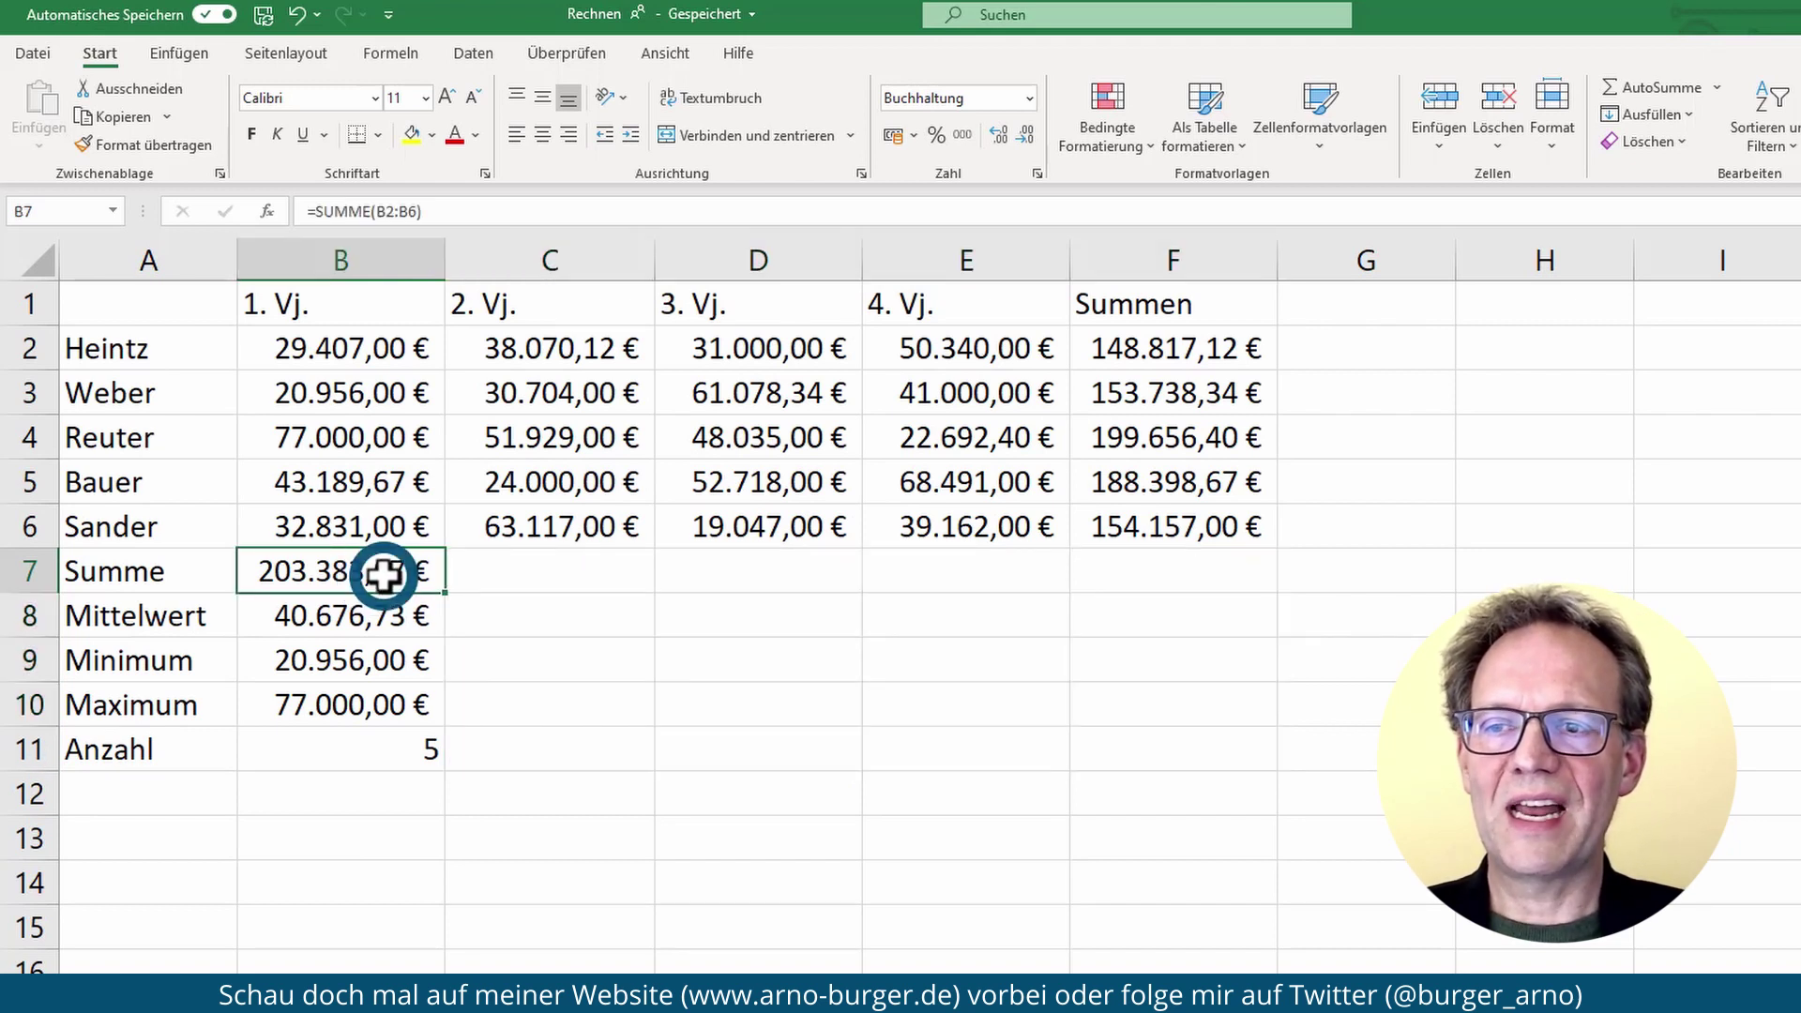
double_click(382, 574)
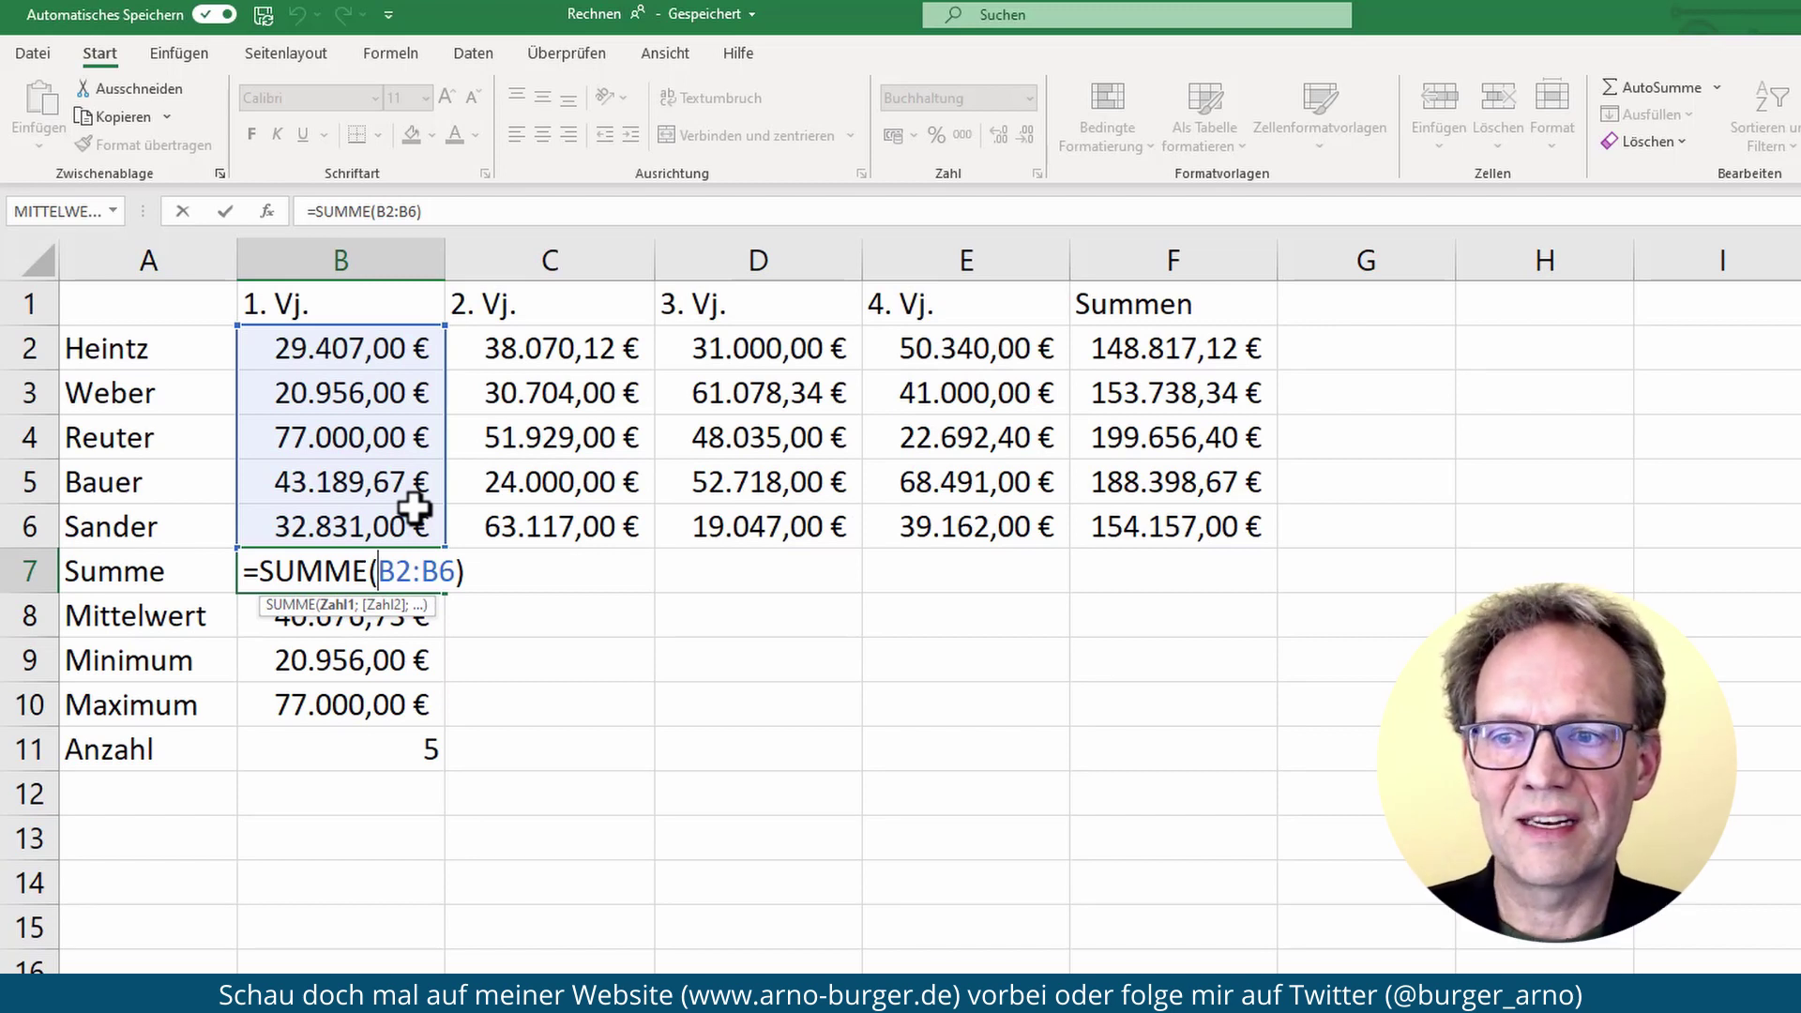
key("ctrl+Return")
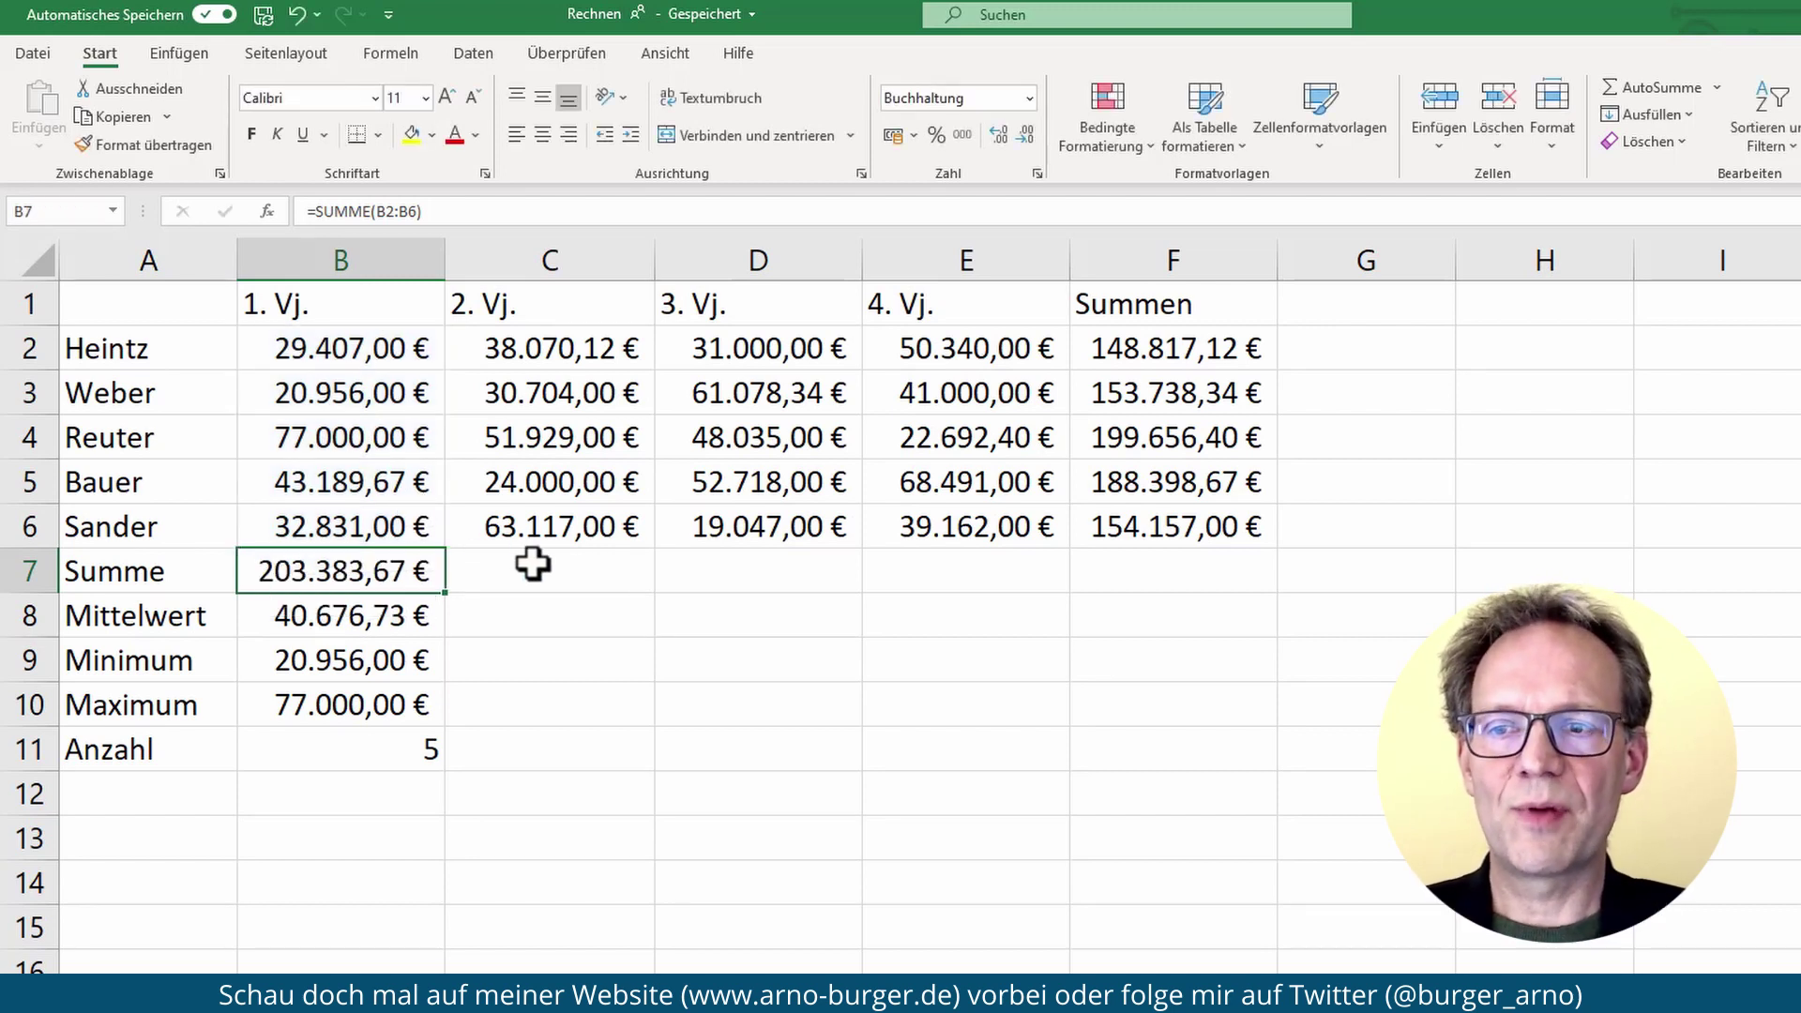
Step: Paste B7's sum across C7:F7 and fill the B8:B11 statistics formulas across to column F
left_click(531, 562)
left_click(712, 566)
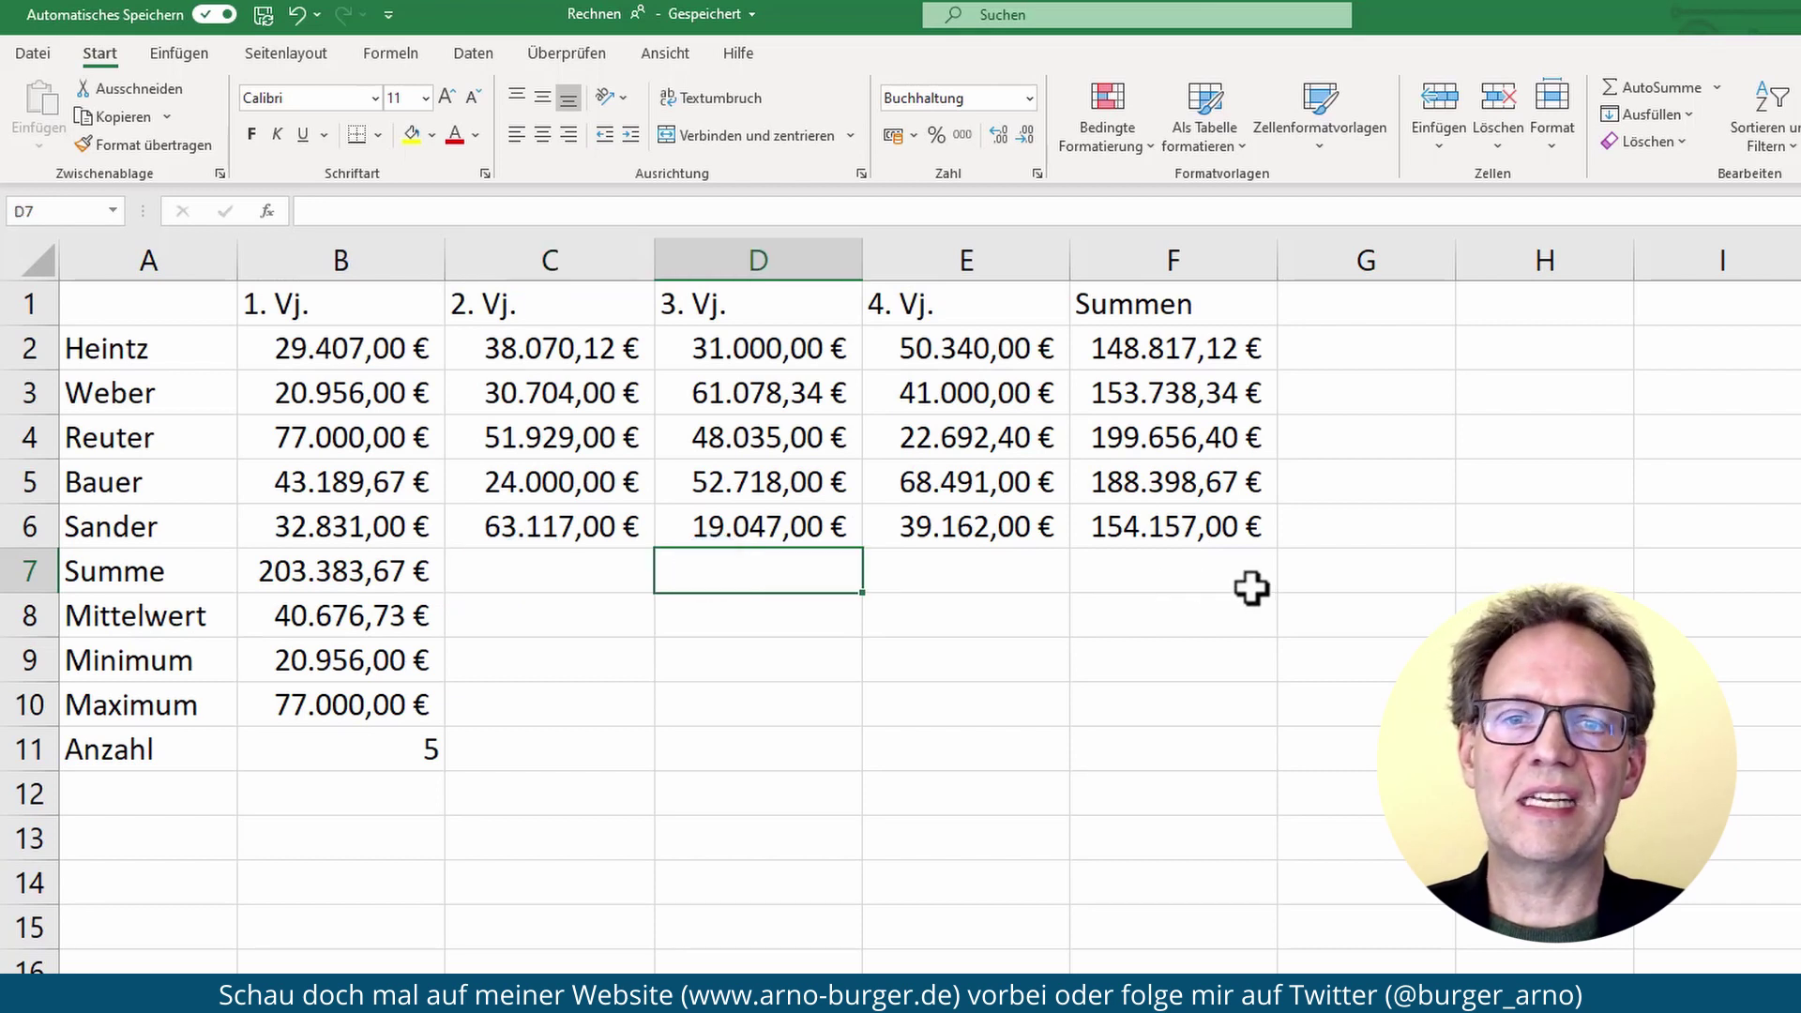
left_click(380, 563)
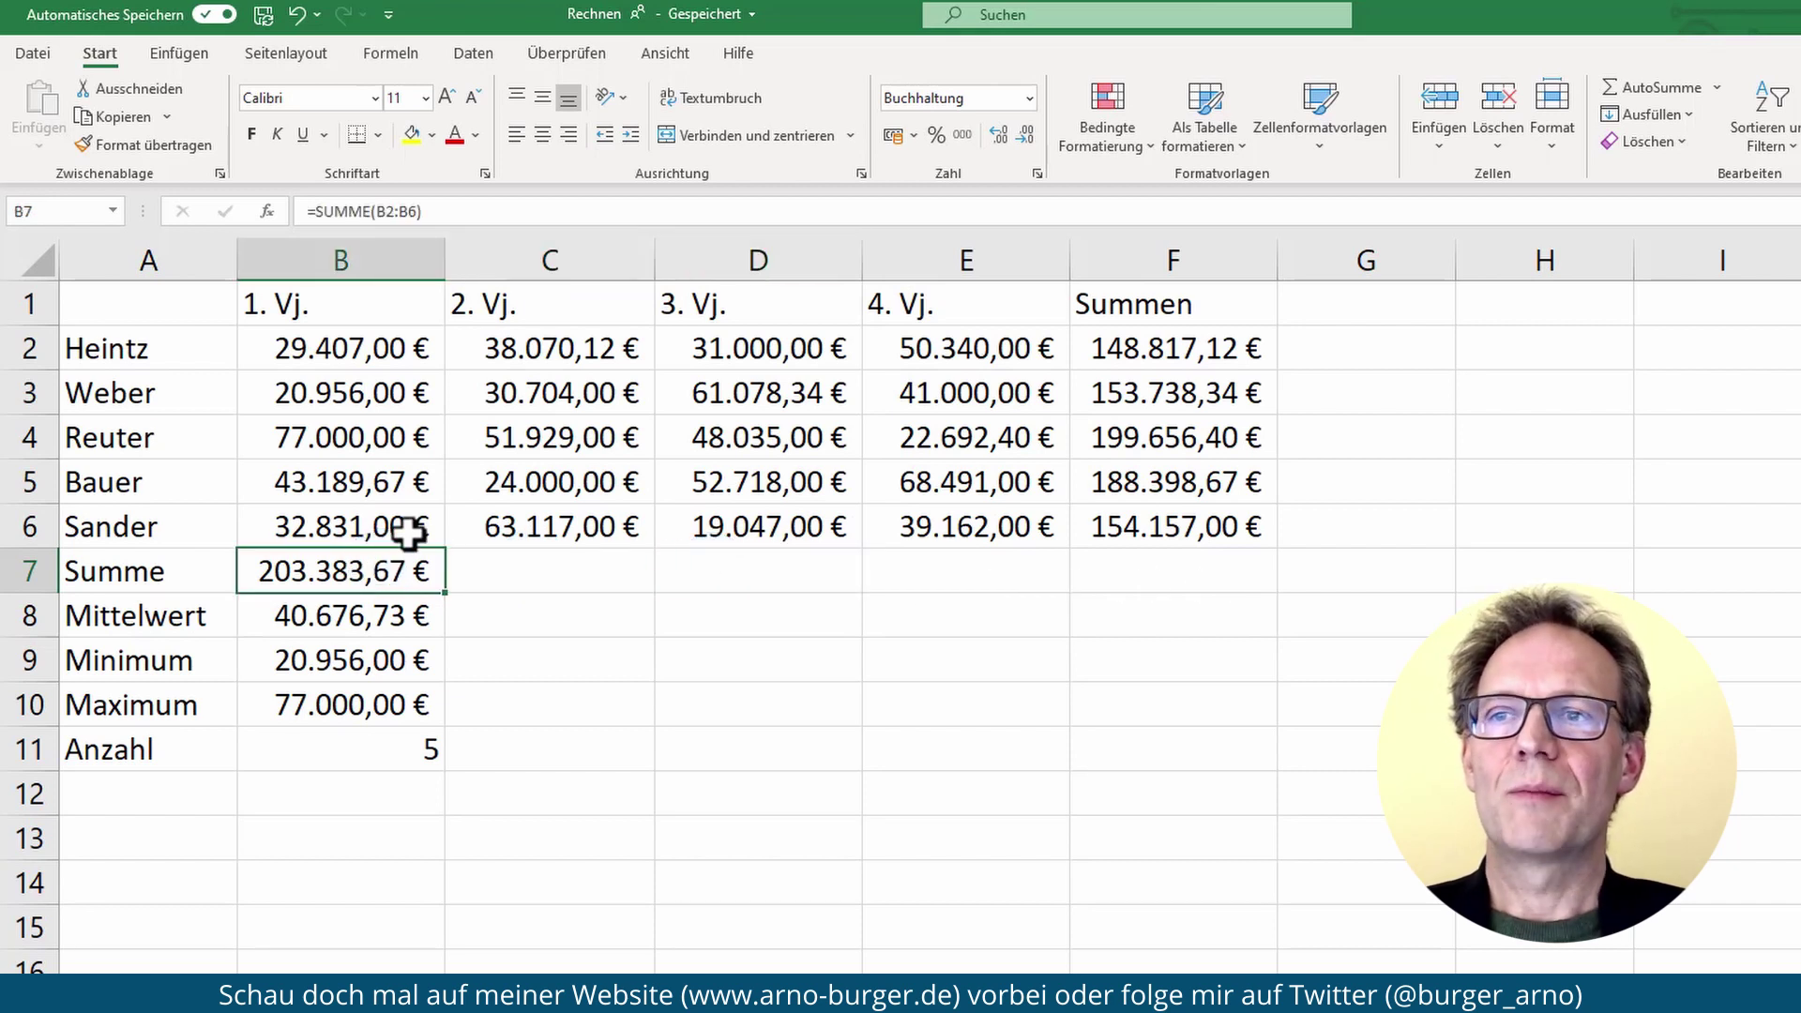
right_click(390, 571)
left_click(460, 593)
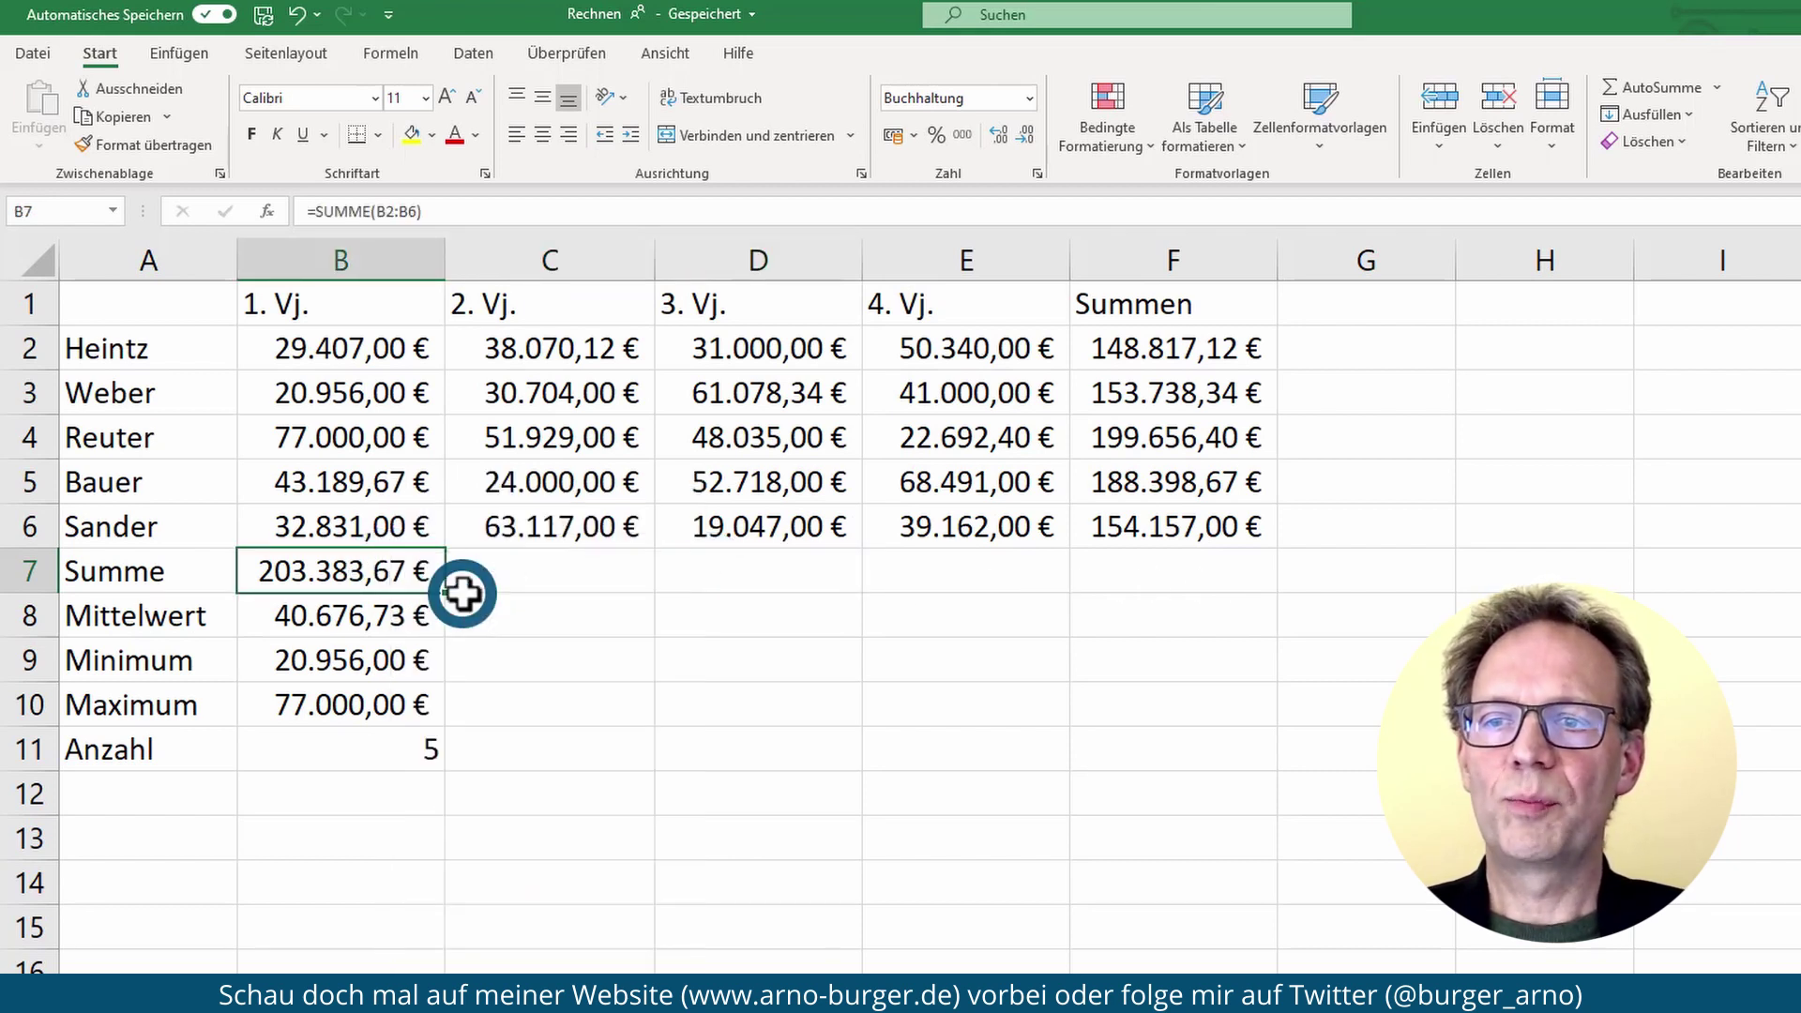
left_click_drag(526, 573, 1121, 563)
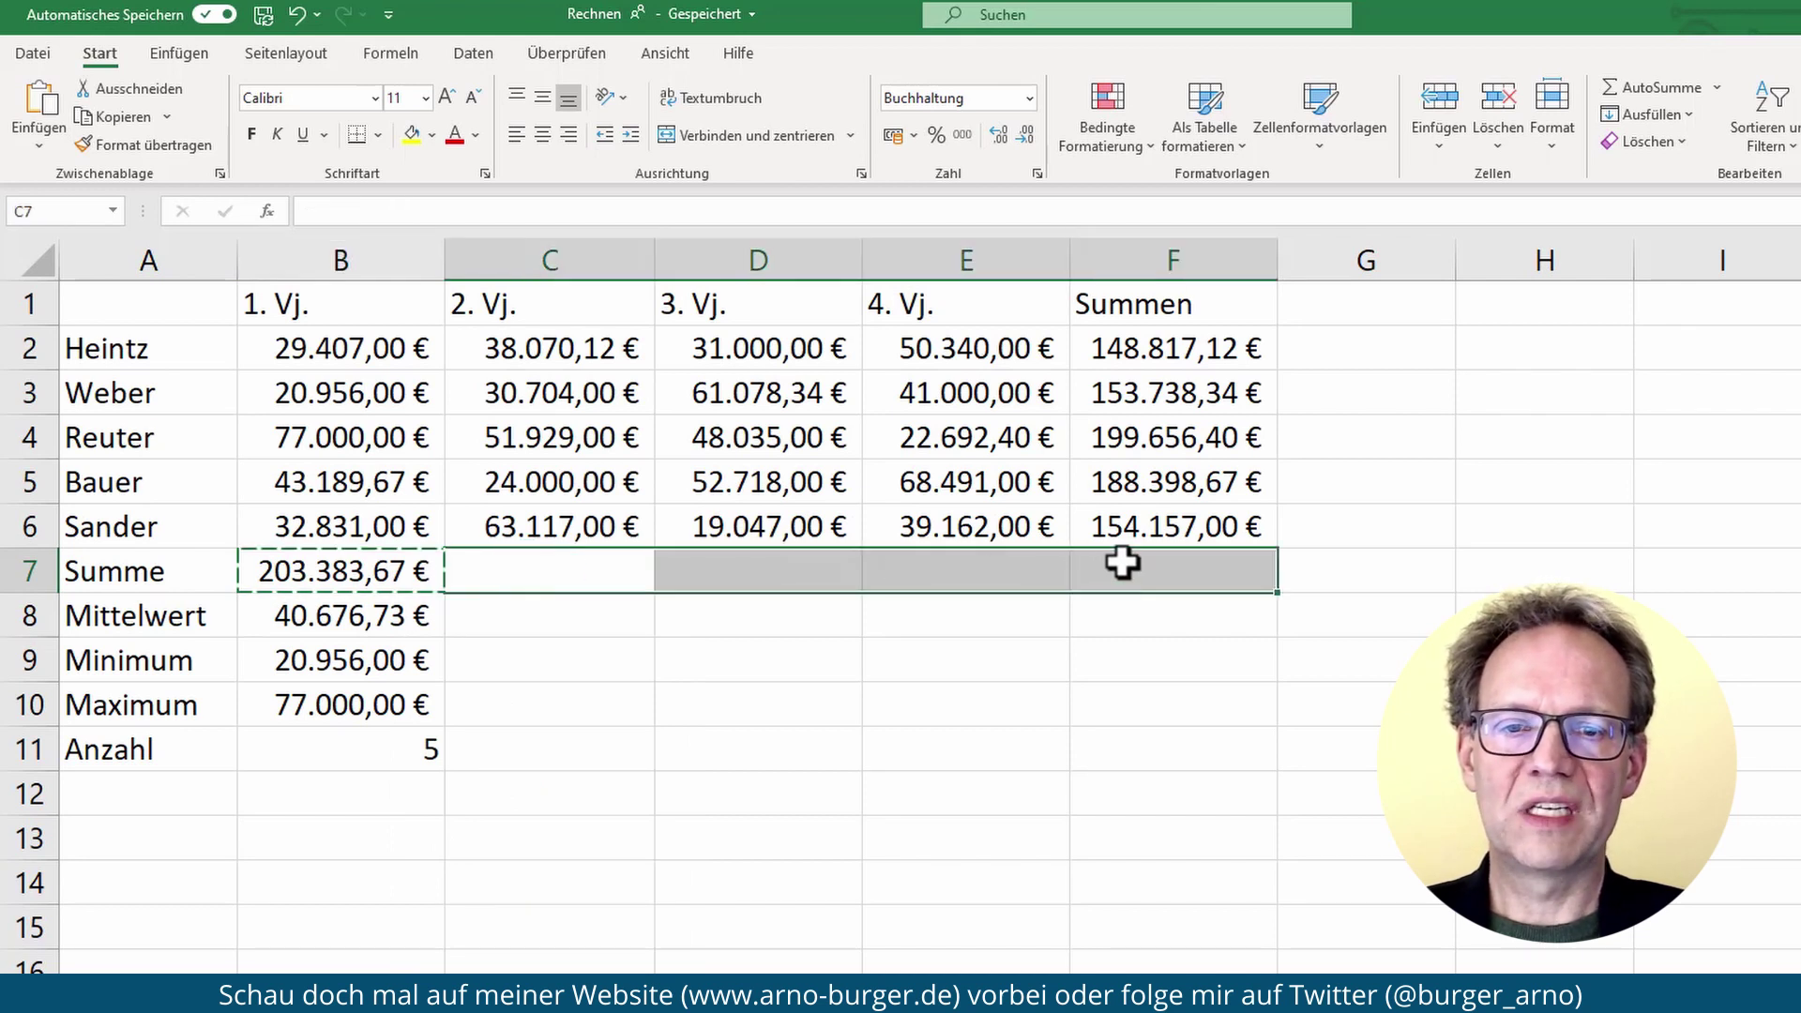
key("ctrl+v")
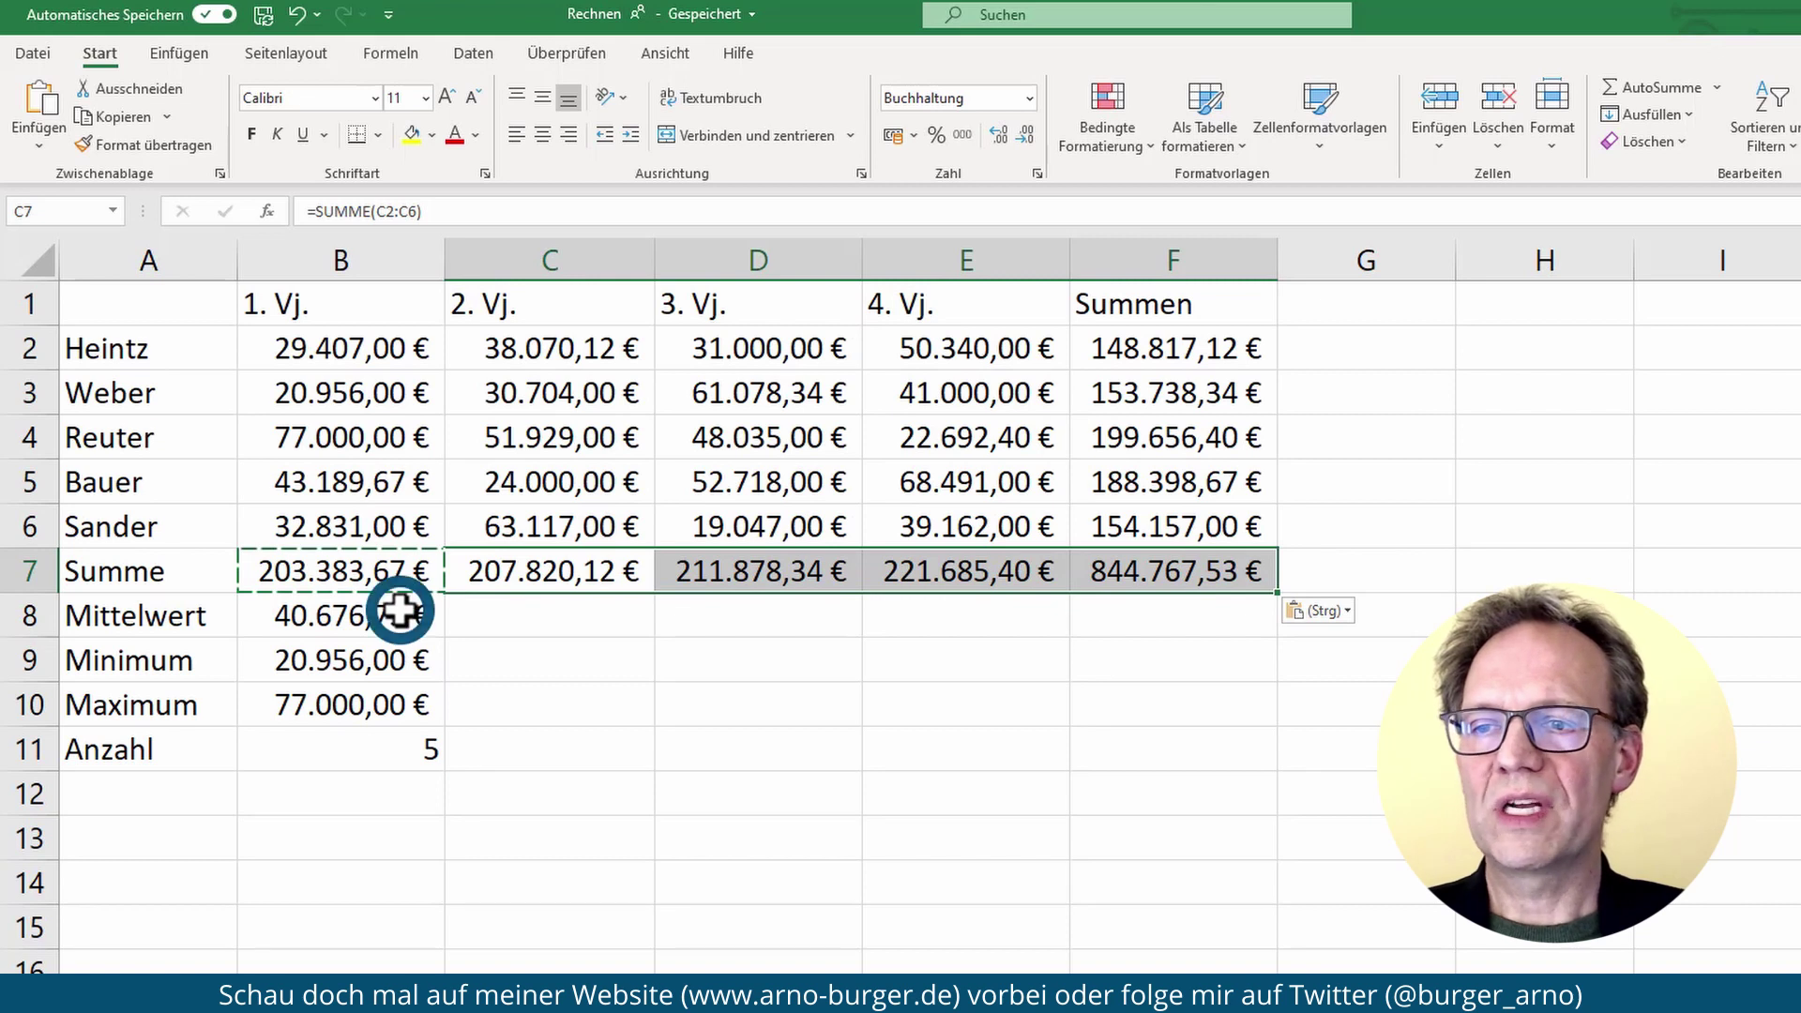
left_click_drag(401, 614, 405, 750)
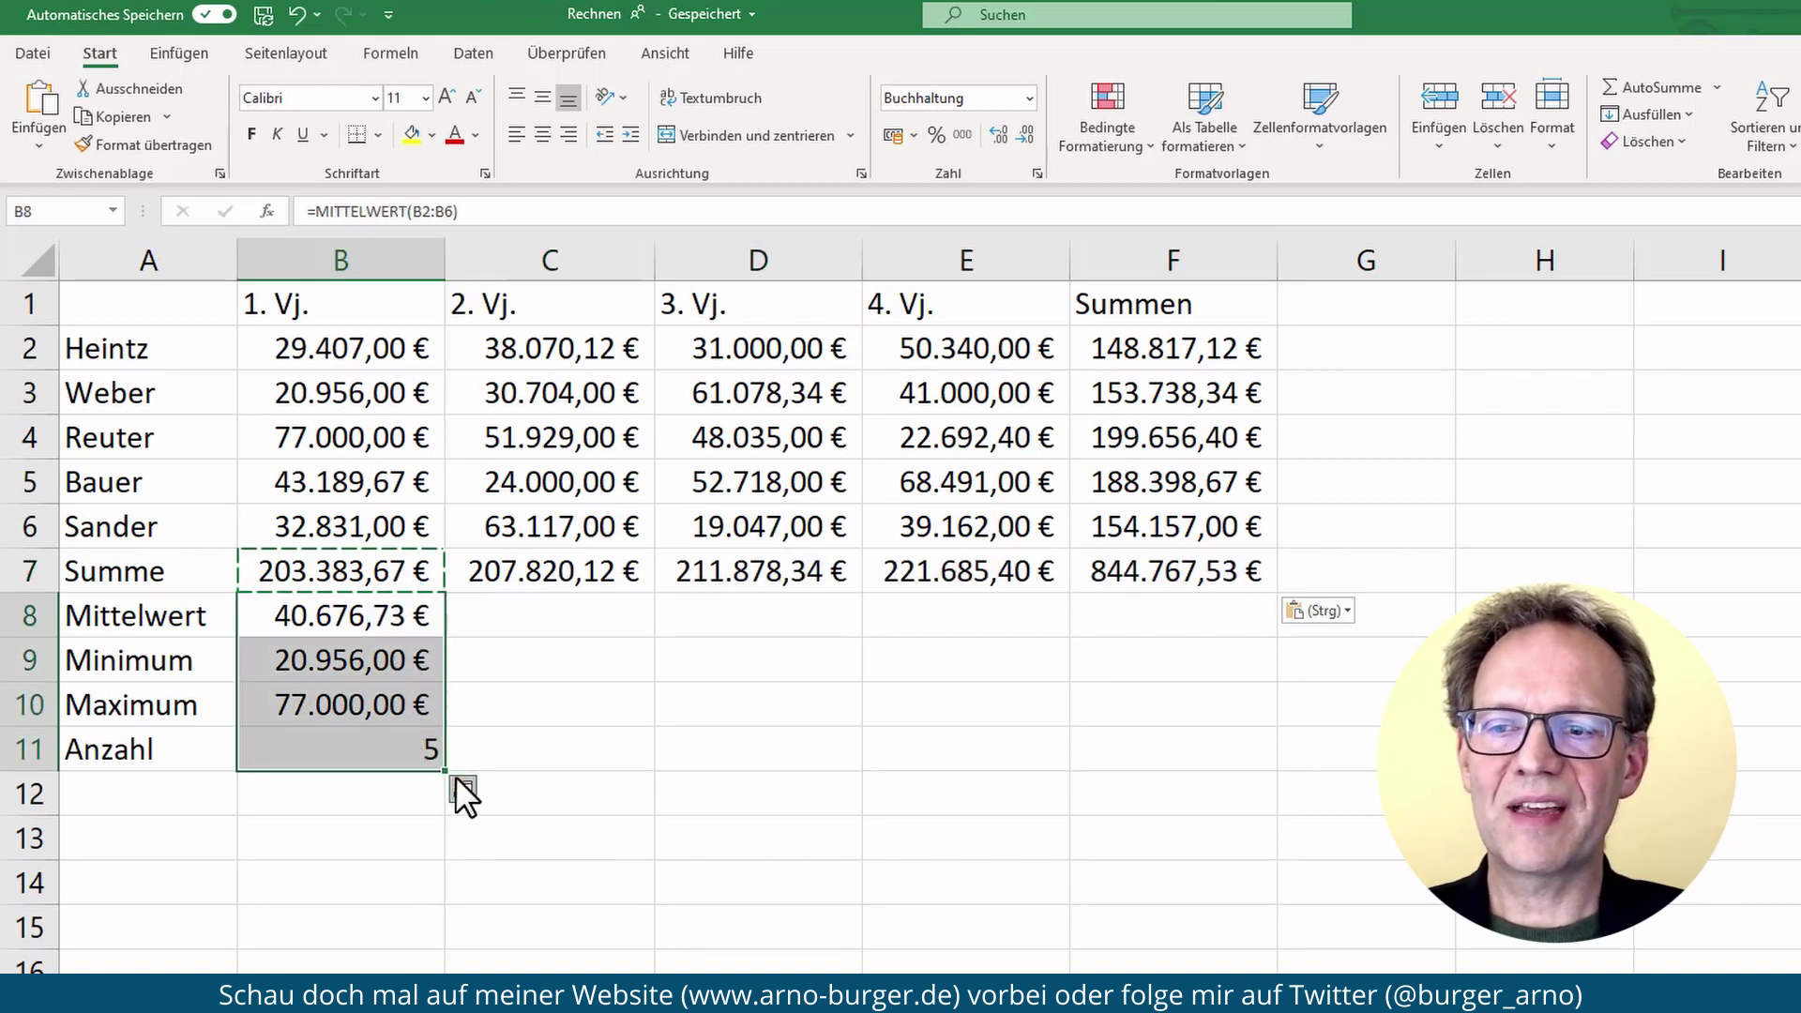
left_click_drag(444, 771, 1186, 774)
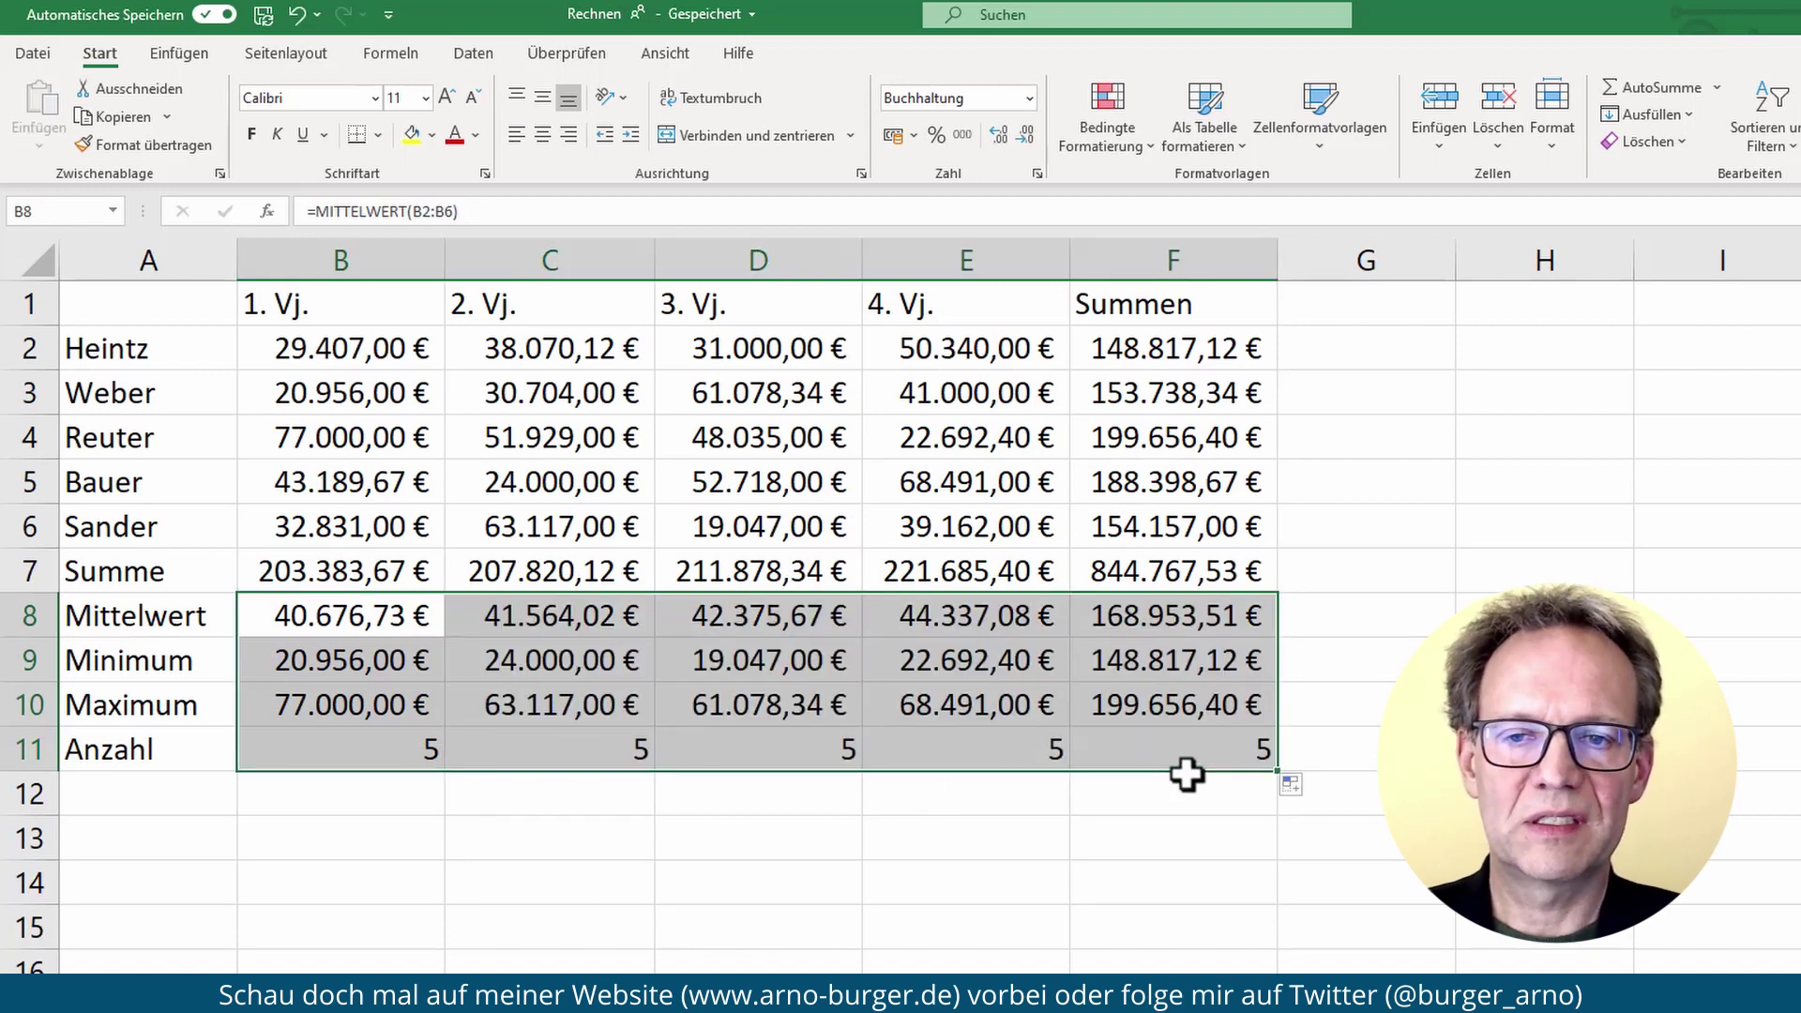